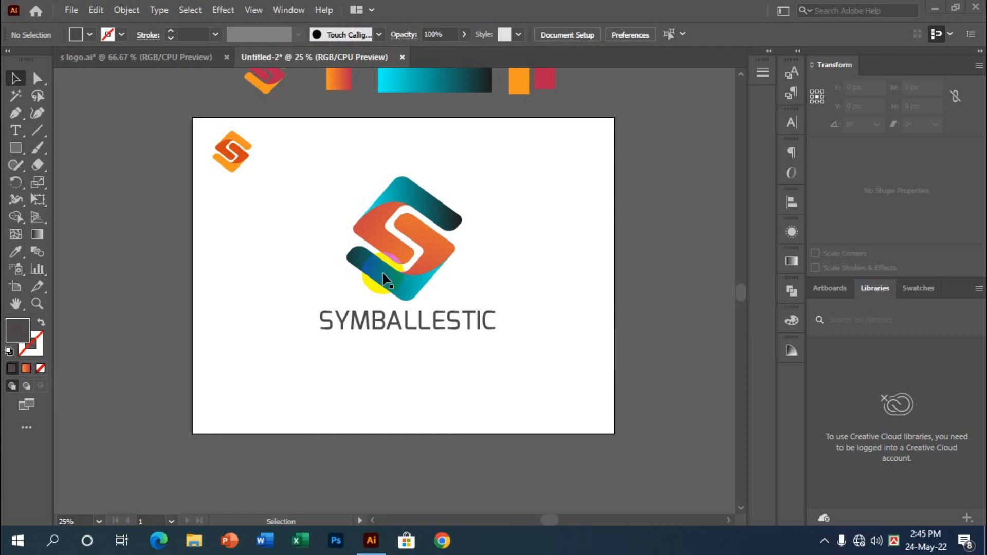
# Move the large SYMBALLESTIC logo and its text off the artboard, up past its upper right corner.
pyautogui.click(383, 273)
pyautogui.scroll(2, 407, 283)
pyautogui.moveTo(436, 291); pyautogui.dragTo(617, 86)
pyautogui.click(534, 304)
pyautogui.hotkey('ctrl', '0')
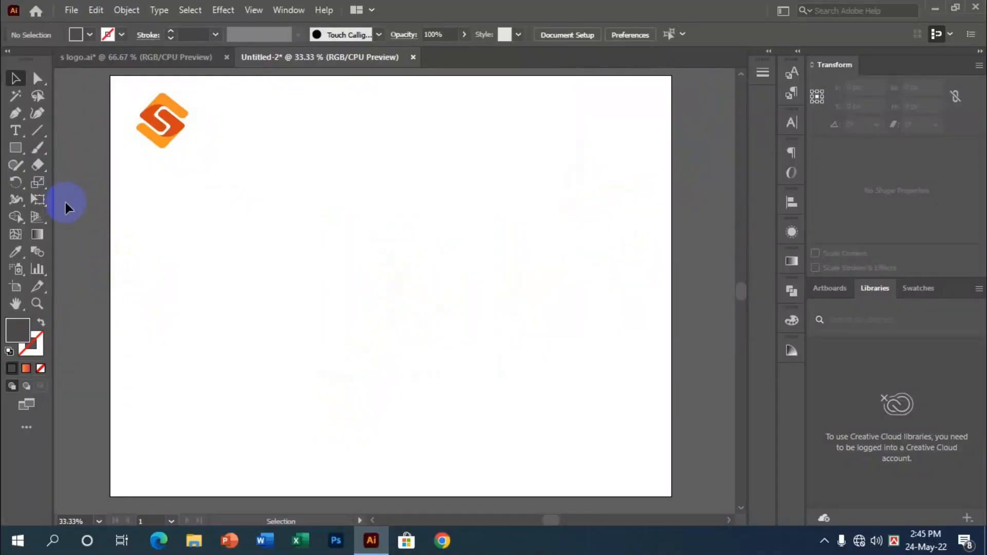
# Draw a vertical line segment about 817 px long in the artboard's left half, with no fill and a dark grey stroke.
pyautogui.click(37, 131)
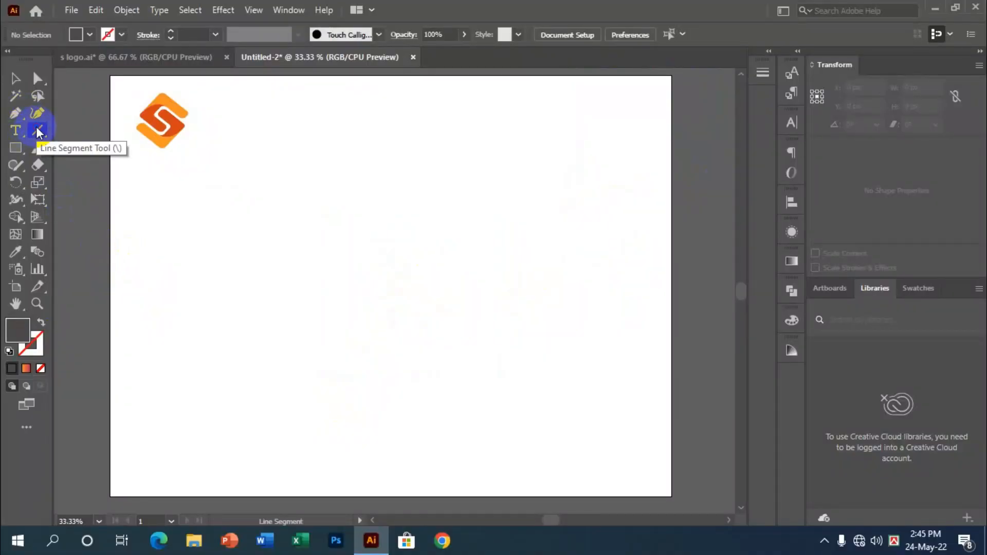
pyautogui.scroll(-1, 113, 152)
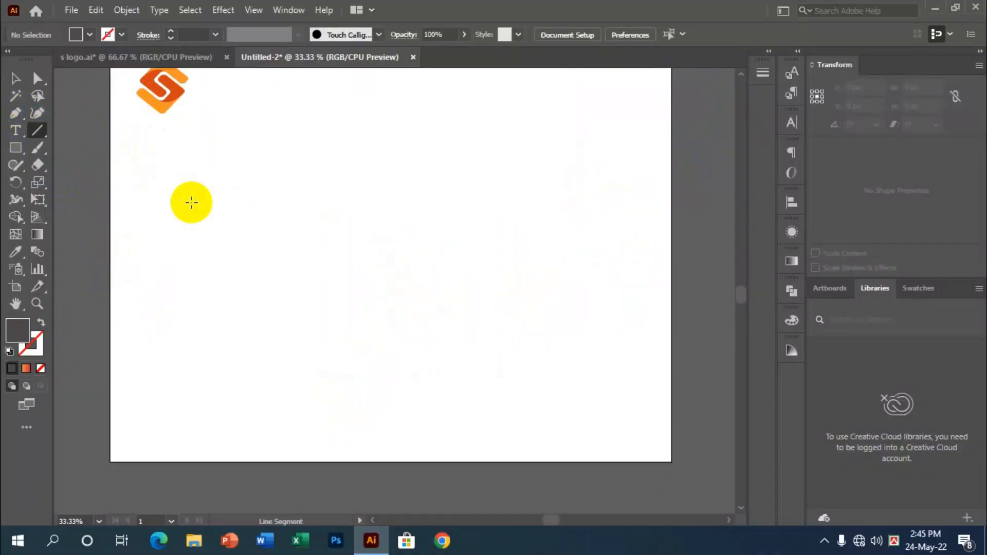
pyautogui.click(41, 323)
pyautogui.click(31, 345)
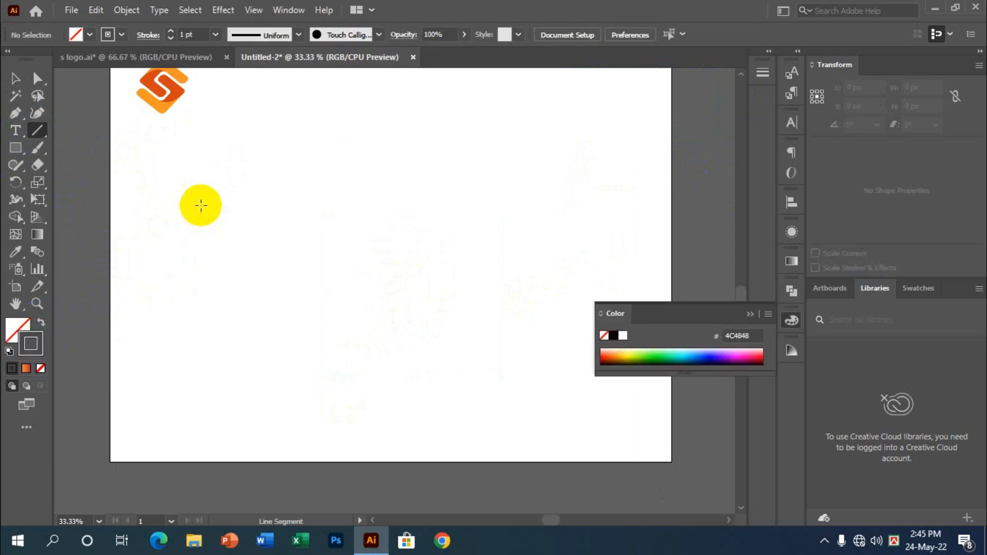
pyautogui.moveTo(235, 137)
pyautogui.mouseDown()
pyautogui.moveTo(235, 379)
pyautogui.moveTo(236, 341)
pyautogui.moveTo(235, 366)
pyautogui.mouseUp()
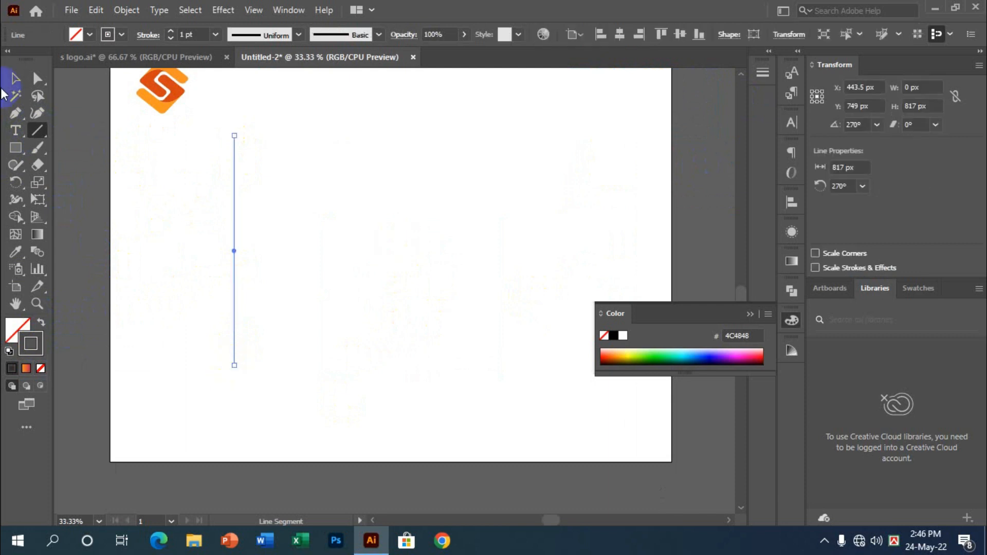
# Duplicate the vertical line about 26 px to its right.
pyautogui.click(15, 78)
pyautogui.click(232, 216)
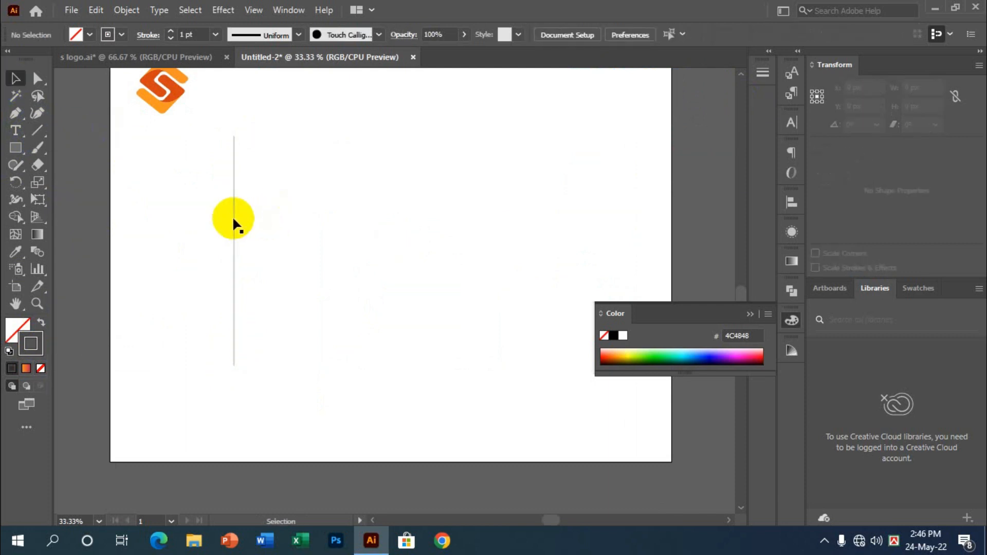
pyautogui.click(234, 226)
pyautogui.moveTo(234, 223); pyautogui.dragTo(242, 227)
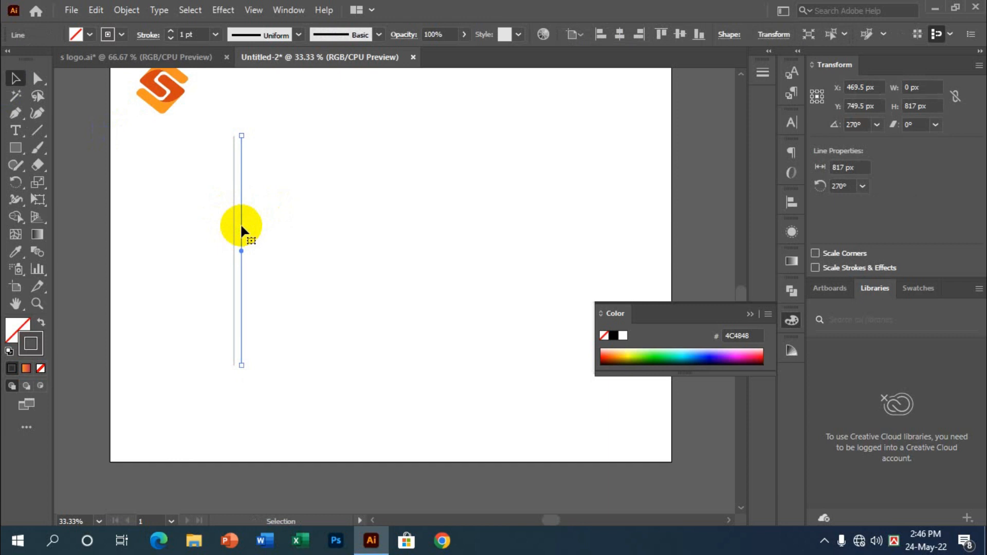
# Repeat the line duplication ten more times to build a row of twelve evenly spaced vertical lines.
pyautogui.hotkey('ctrl', 'd')
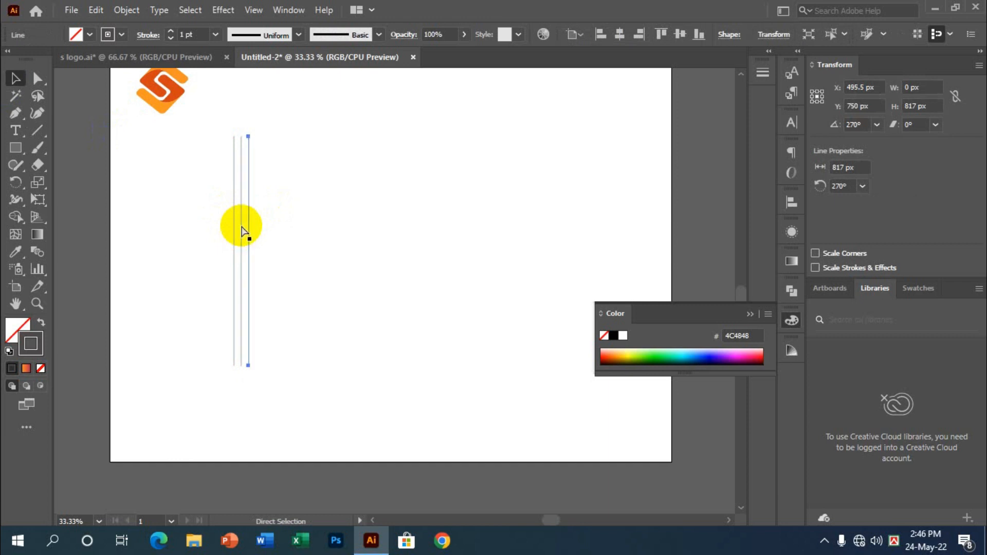
pyautogui.hotkey('ctrl', 'd')
pyautogui.hotkey('ctrl', 'd')
pyautogui.hotkey('ctrl', 'd')
pyautogui.hotkey('ctrl', 'd')
pyautogui.hotkey('ctrl', 'd')
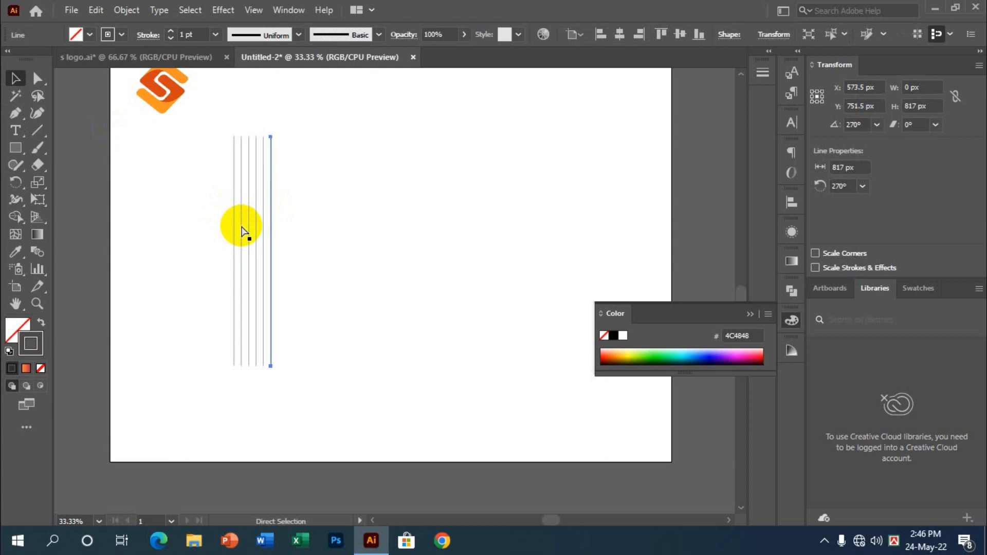
pyautogui.hotkey('ctrl', 'd')
pyautogui.hotkey('ctrl', 'd')
pyautogui.hotkey('ctrl', 'd')
pyautogui.hotkey('ctrl', 'd')
# Group all the vertical lines and stretch the group to a width of about 378 px.
pyautogui.click(203, 191)
pyautogui.moveTo(194, 184); pyautogui.dragTo(338, 254)
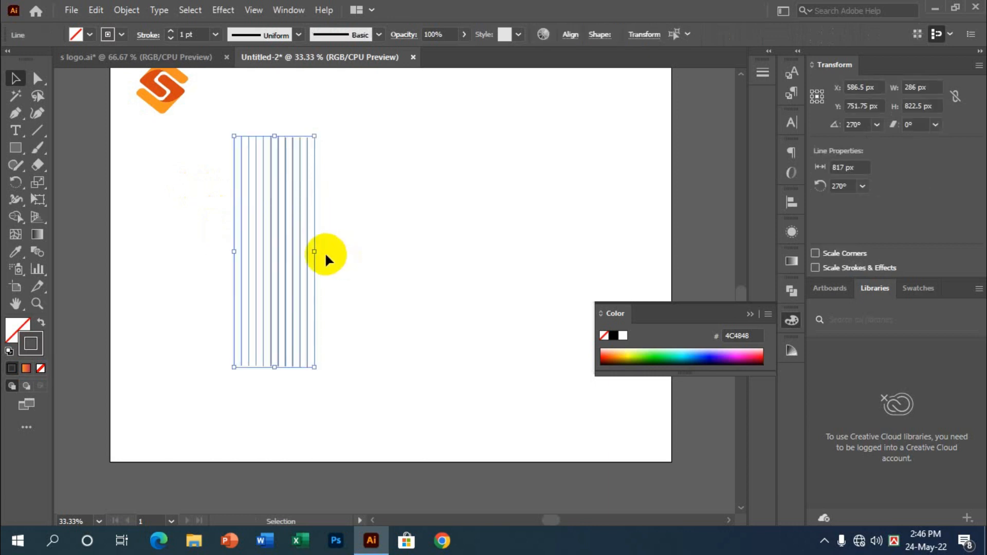
pyautogui.press('a')
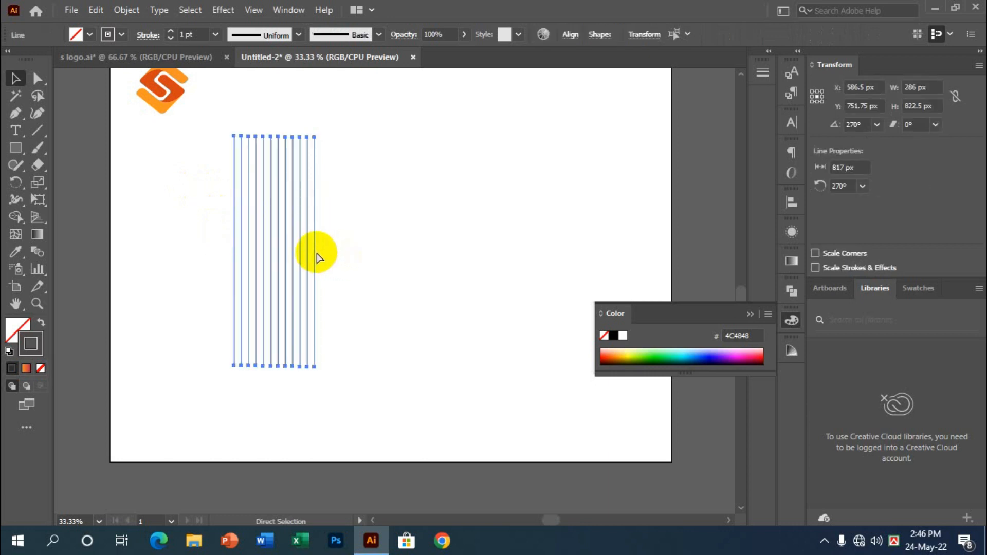
pyautogui.press('v')
pyautogui.hotkey('ctrl', 'g')
pyautogui.moveTo(315, 253); pyautogui.dragTo(342, 253)
pyautogui.click(373, 250)
# Duplicate the line group in place and set the copy's rotation angle to 300°.
pyautogui.moveTo(201, 204); pyautogui.dragTo(375, 280)
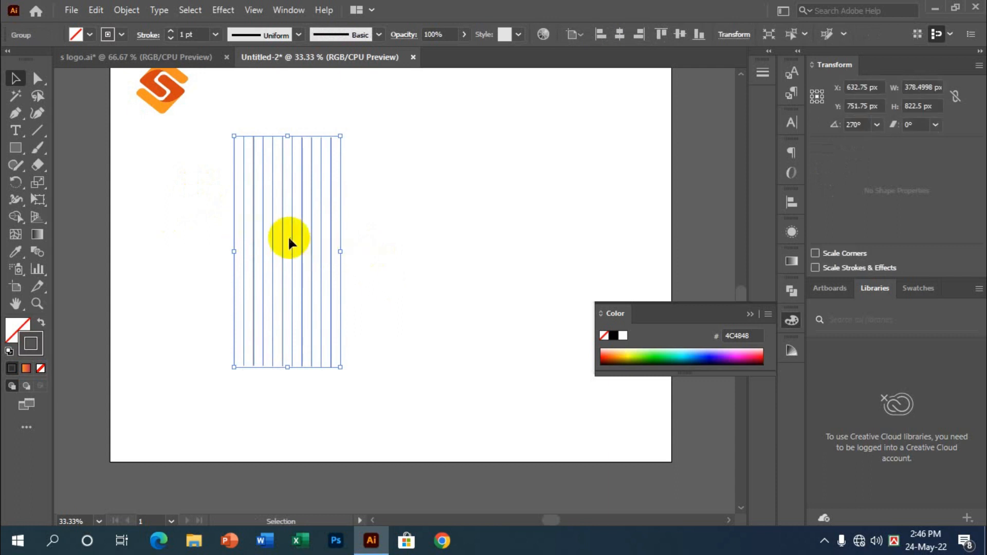
pyautogui.press('a')
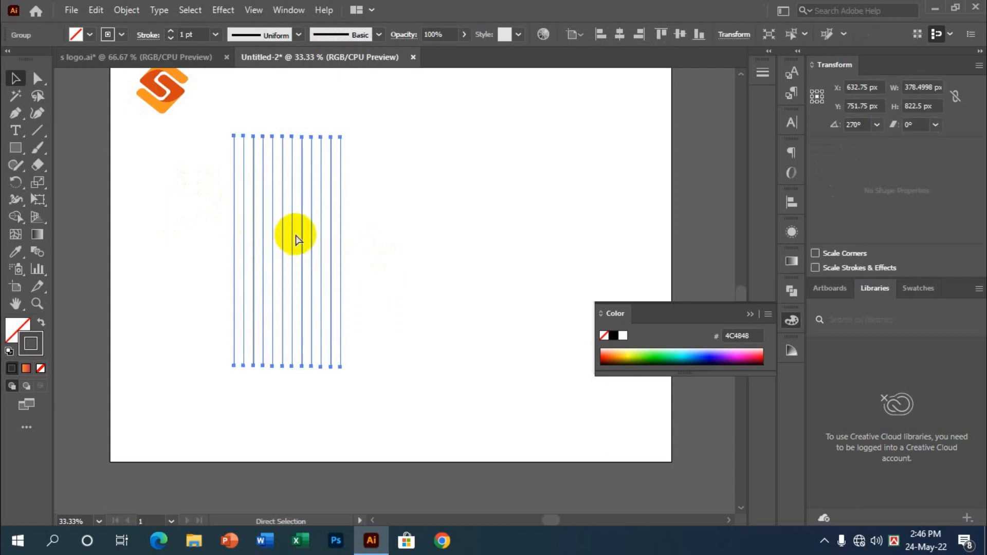
pyautogui.press('v')
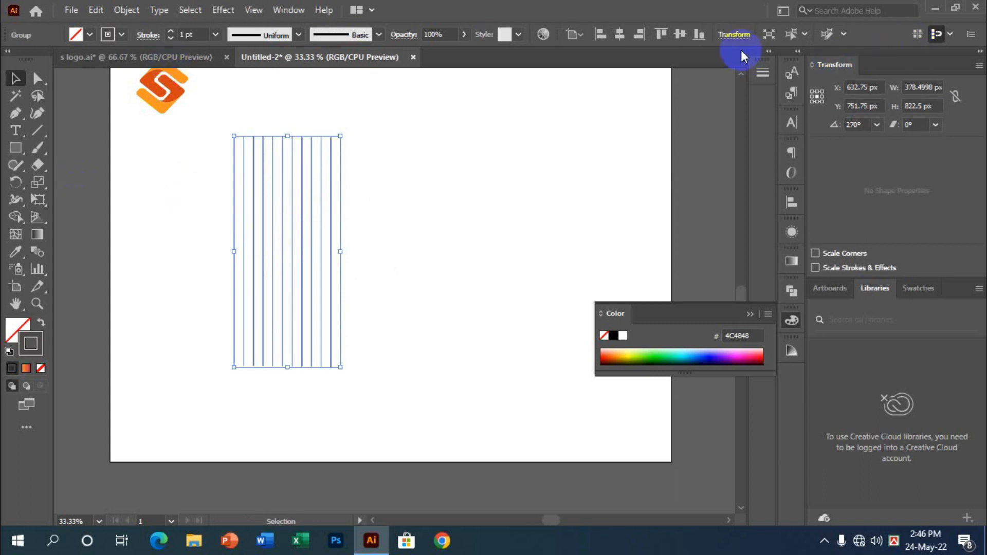
pyautogui.click(733, 35)
pyautogui.click(623, 94)
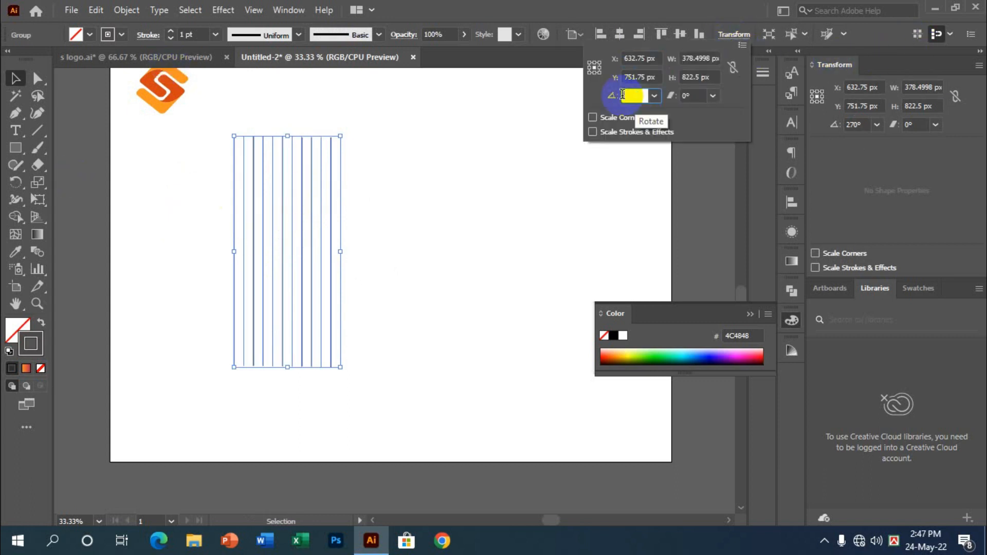
pyautogui.write('300')
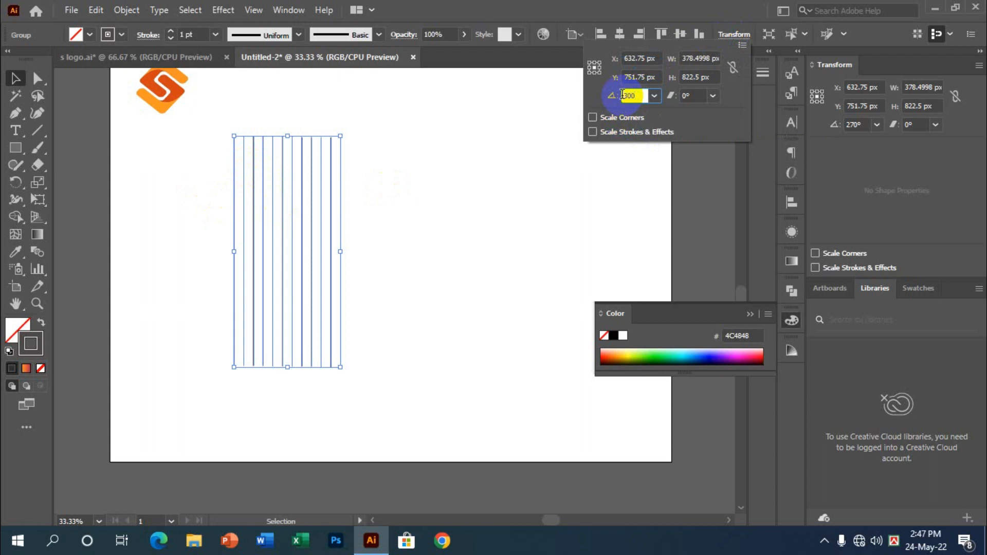
pyautogui.press('Return')
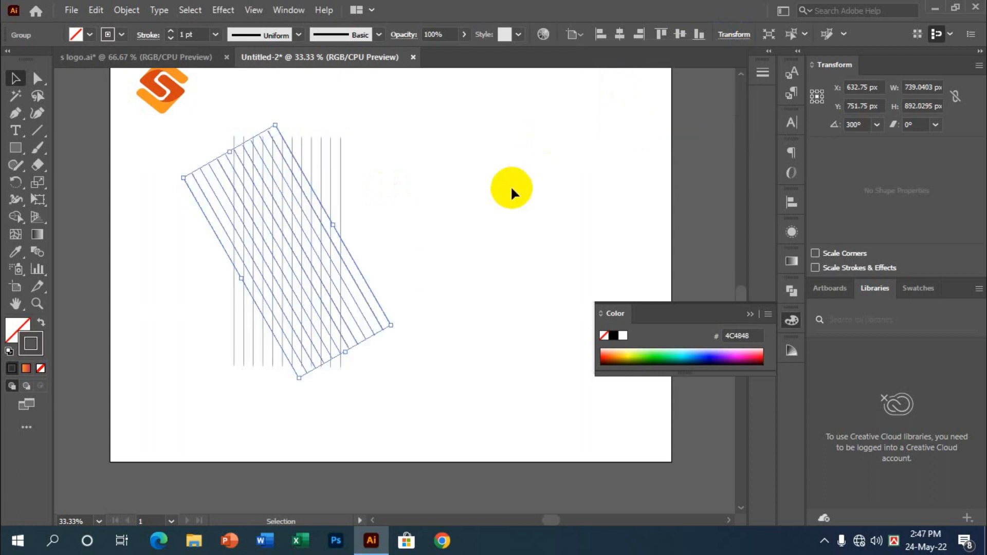
# Reflect the slanted line group across the vertical axis as a copy.
pyautogui.rightClick(208, 165)
pyautogui.moveTo(267, 328)
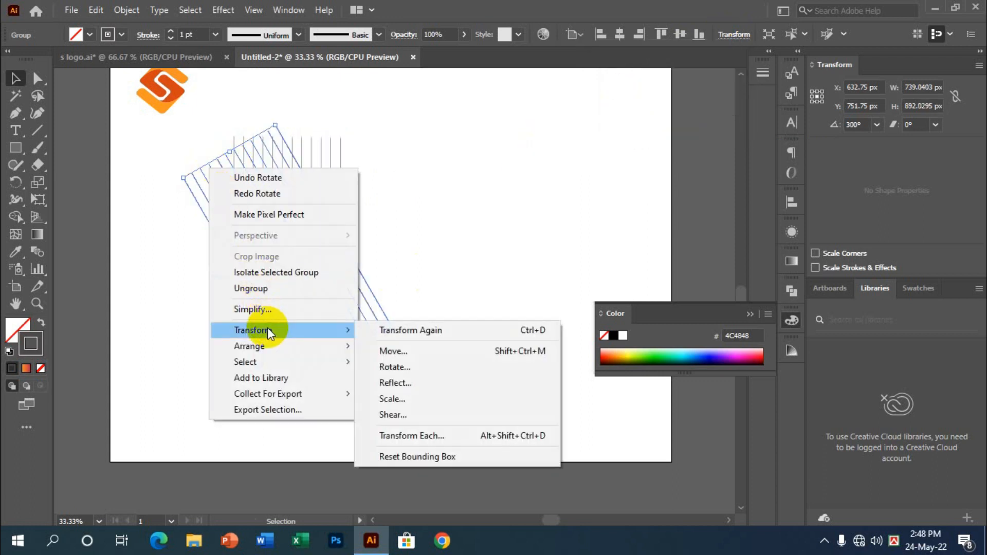
pyautogui.click(434, 379)
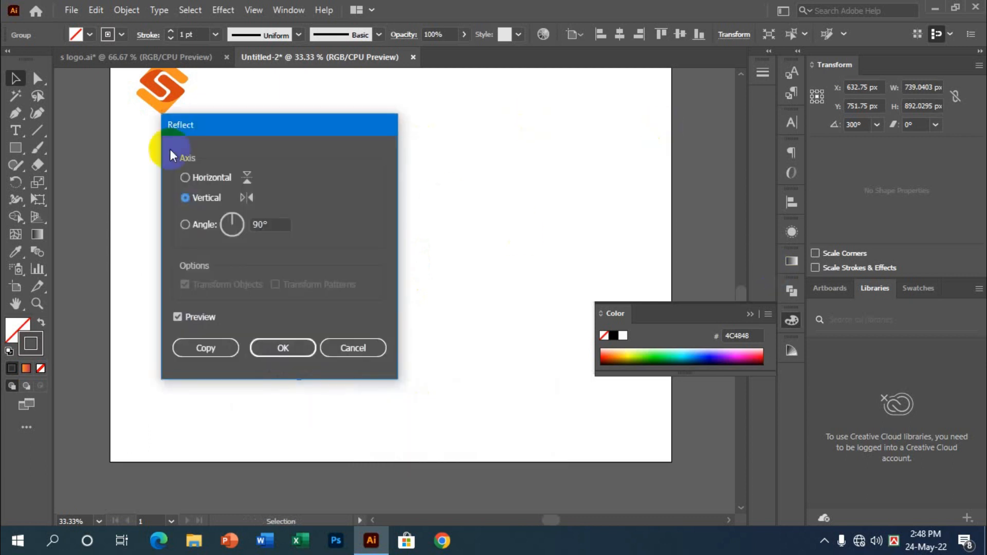
pyautogui.click(205, 346)
pyautogui.click(436, 254)
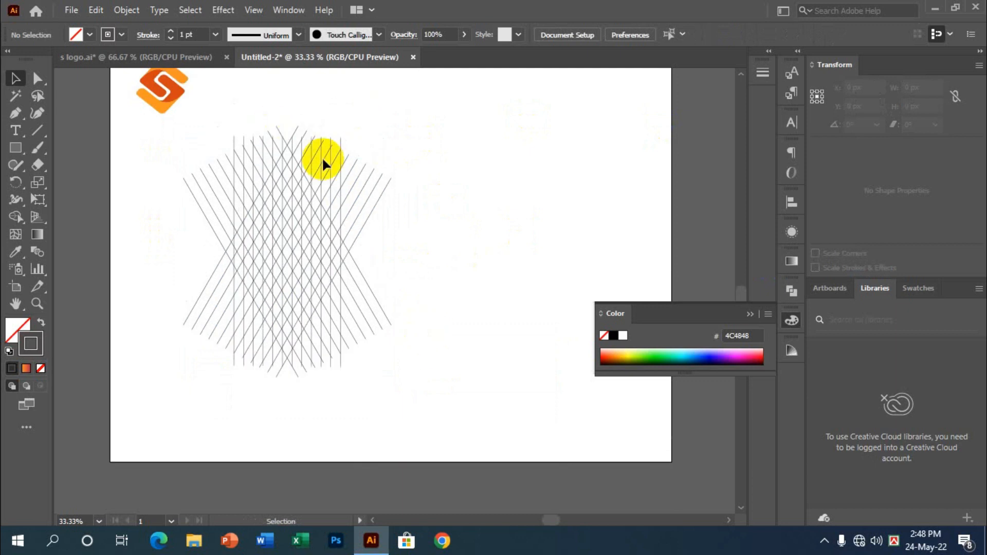
# Duplicate the reflected line group in place and set the copy's rotation angle to 0° for horizontal lines.
pyautogui.click(363, 163)
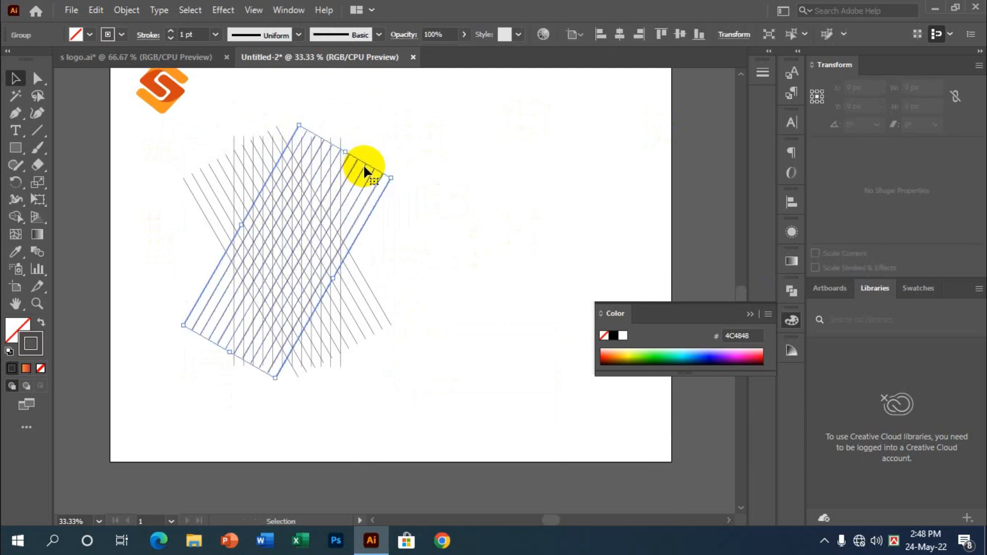
pyautogui.click(362, 168)
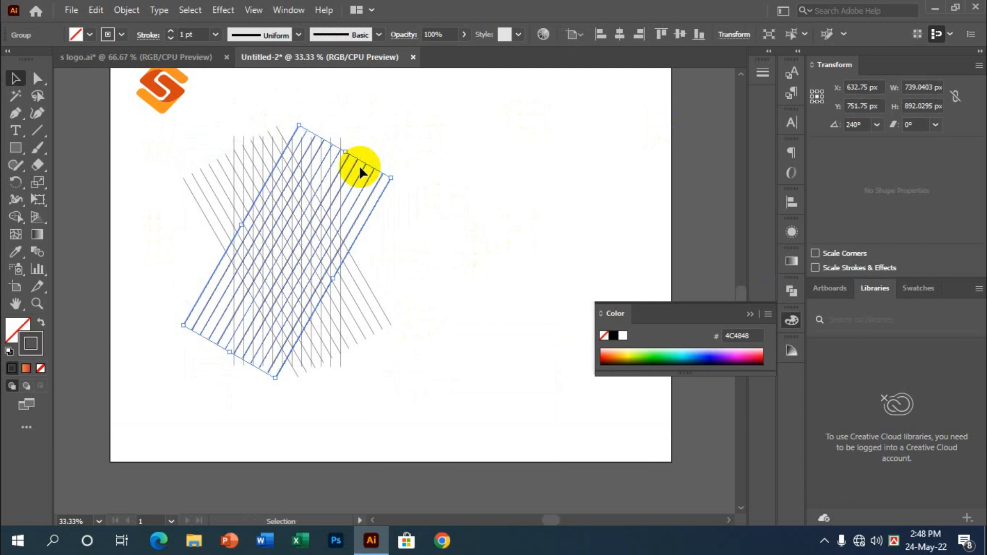
pyautogui.click(734, 34)
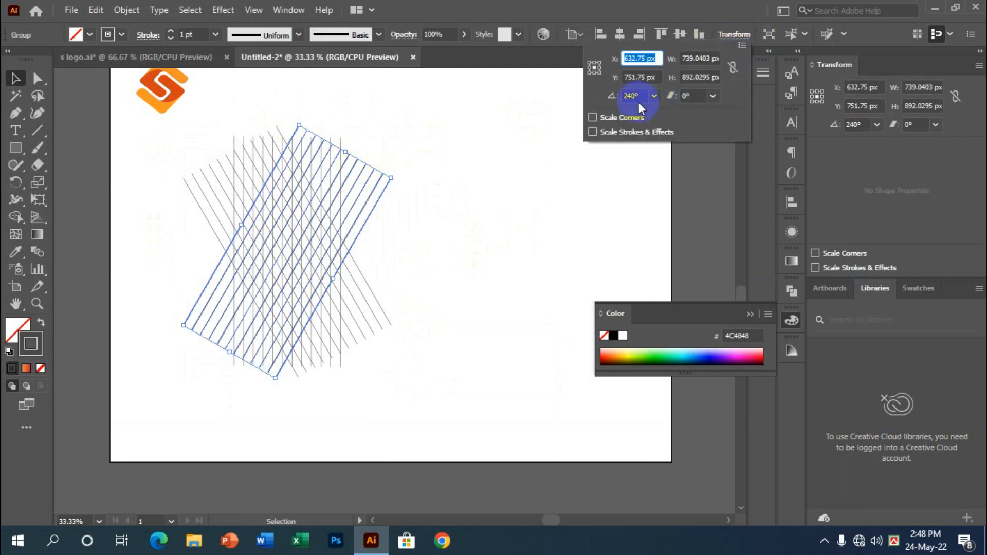
pyautogui.click(611, 98)
pyautogui.press('BackSpace')
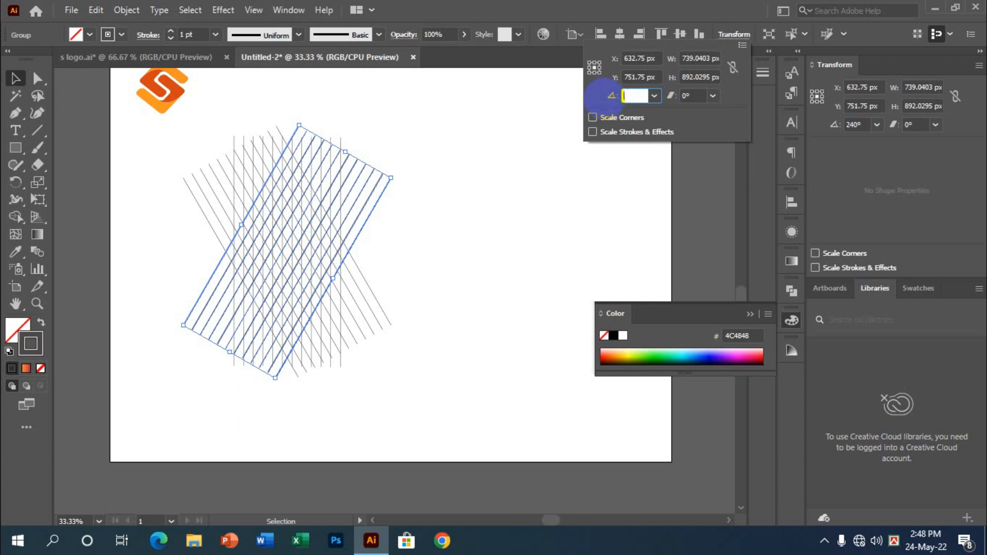
pyautogui.write('0')
pyautogui.press('Return')
pyautogui.click(545, 172)
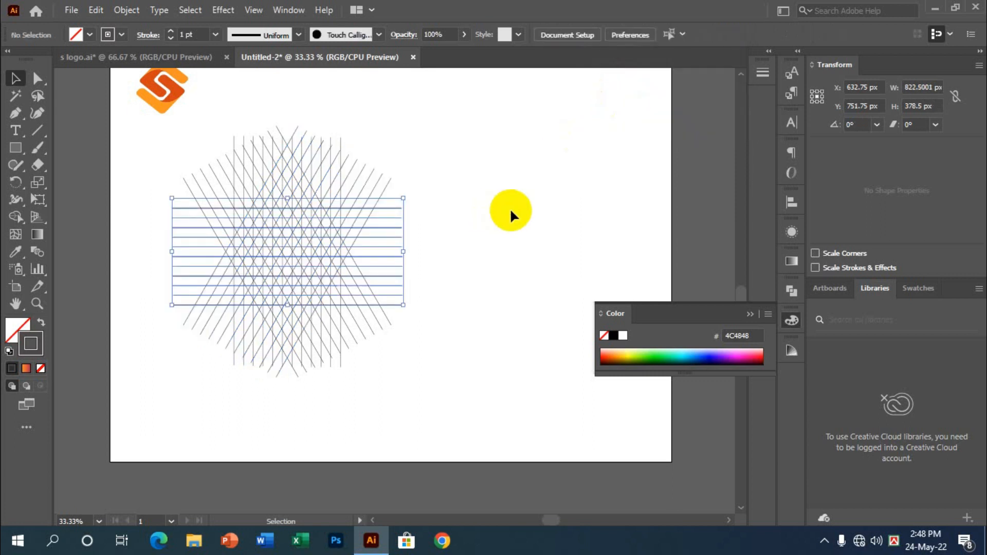
# Select all four sets of lines and group them into a single grid.
pyautogui.scroll(-1, 481, 223)
pyautogui.moveTo(468, 314); pyautogui.dragTo(145, 101)
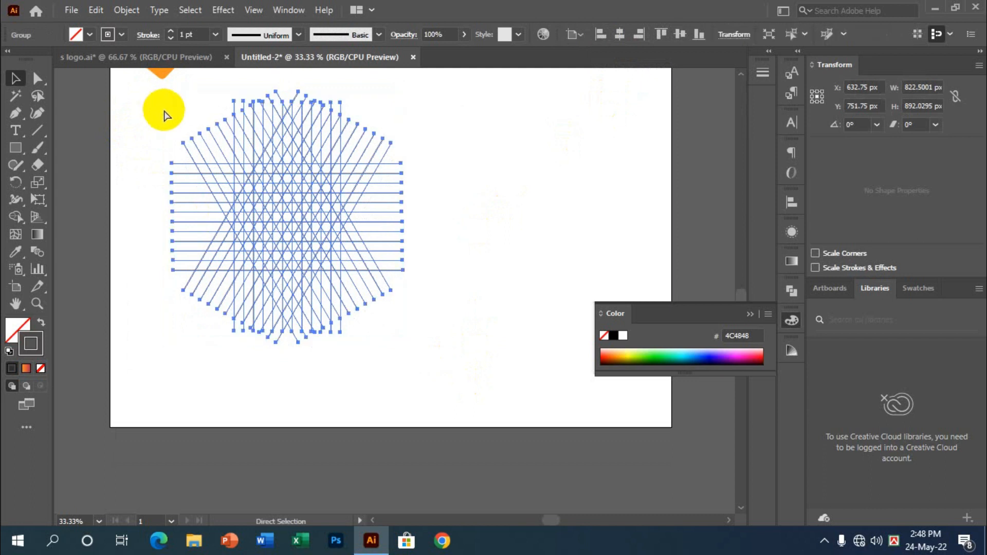
pyautogui.scroll(1, 249, 187)
pyautogui.click(524, 211)
pyautogui.moveTo(460, 324); pyautogui.dragTo(226, 187)
# Move the SYMBALLESTIC logo and its text back onto the artboard, into its upper right corner.
pyautogui.scroll(3, 360, 297)
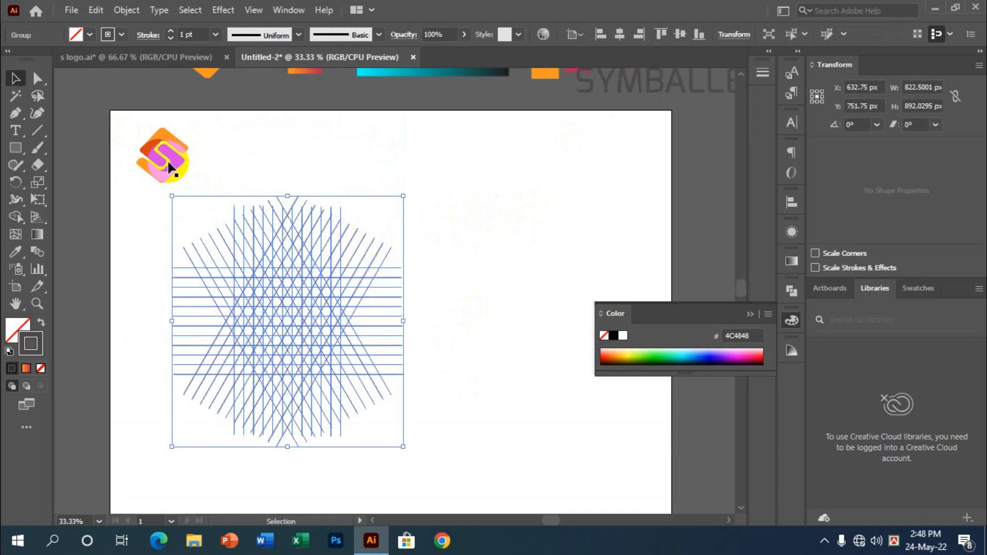
pyautogui.scroll(1, 647, 133)
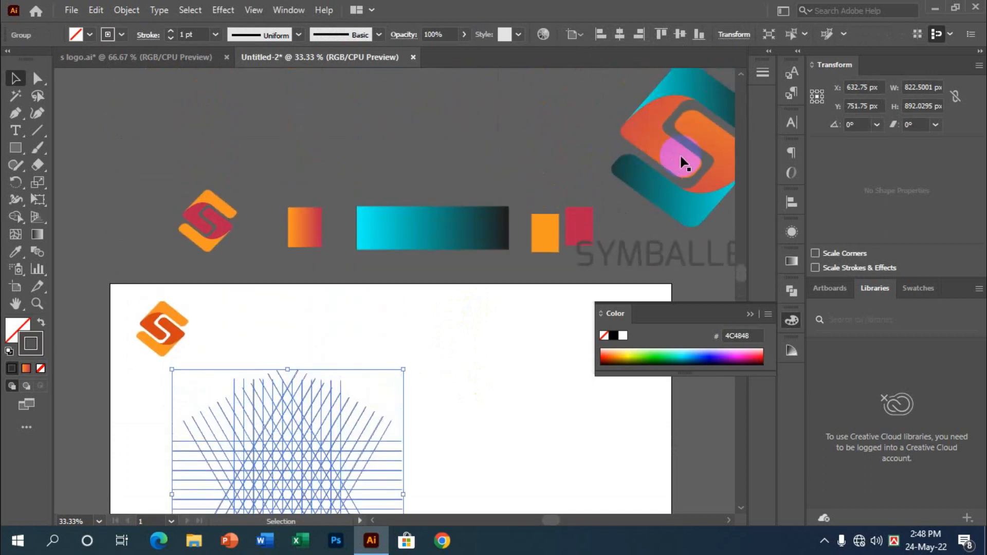
pyautogui.scroll(-2, 523, 191)
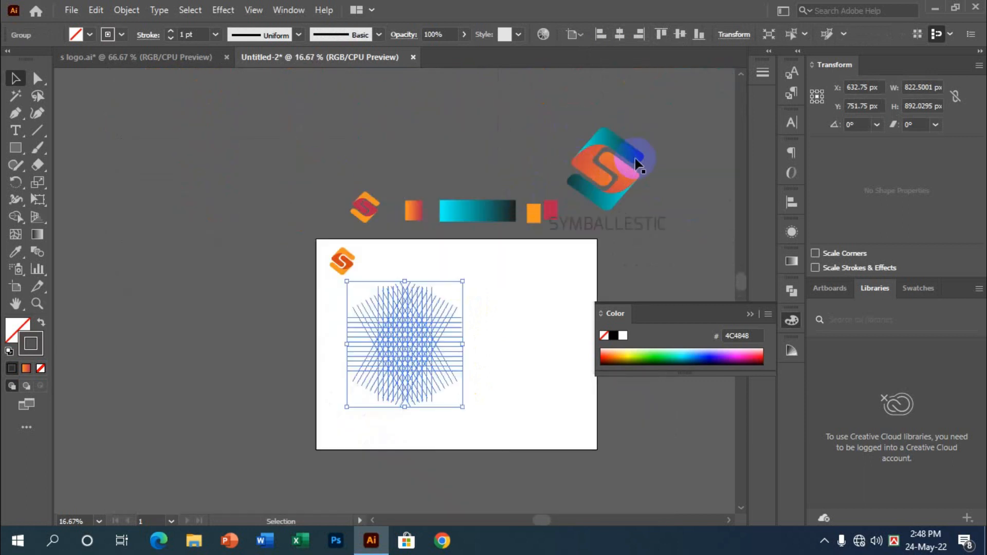
pyautogui.scroll(3, 589, 165)
pyautogui.scroll(-2, 560, 177)
pyautogui.moveTo(577, 172); pyautogui.dragTo(551, 335)
pyautogui.moveTo(522, 294); pyautogui.dragTo(502, 293)
pyautogui.click(527, 396)
# Move the line grid about 274 px right, toward the artboard's centre.
pyautogui.scroll(-2, 590, 353)
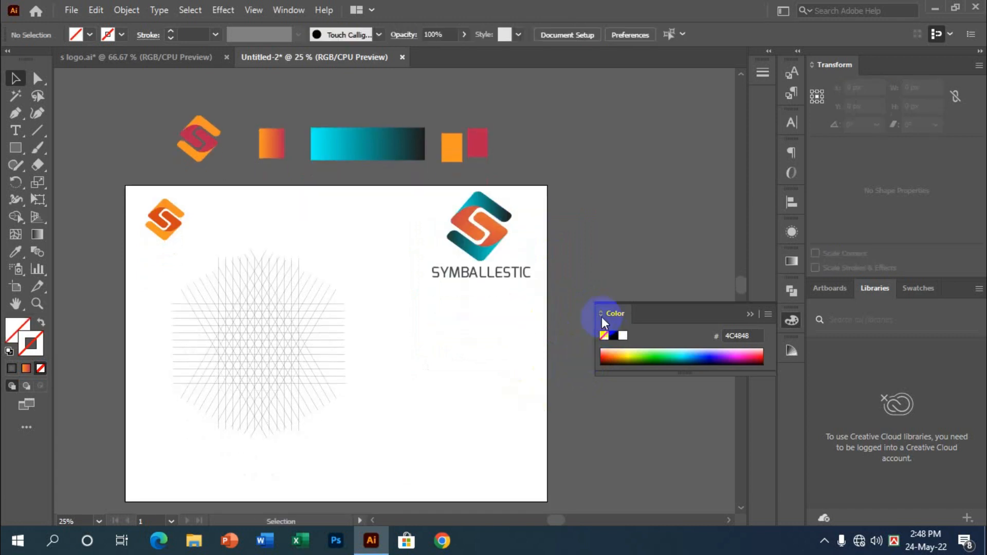
pyautogui.scroll(3, 231, 337)
pyautogui.scroll(-3, 355, 324)
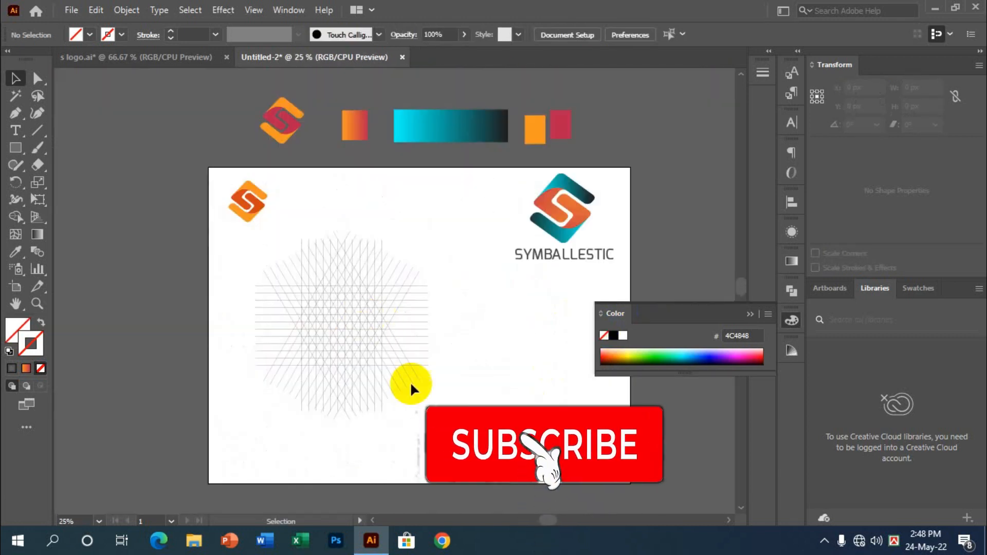
pyautogui.click(305, 283)
pyautogui.moveTo(304, 282); pyautogui.dragTo(379, 286)
pyautogui.click(514, 403)
# With the line grid selected, merge its upper-centre cells into a slanted diamond band using the Shape Builder tool.
pyautogui.scroll(1, 433, 269)
pyautogui.click(433, 269)
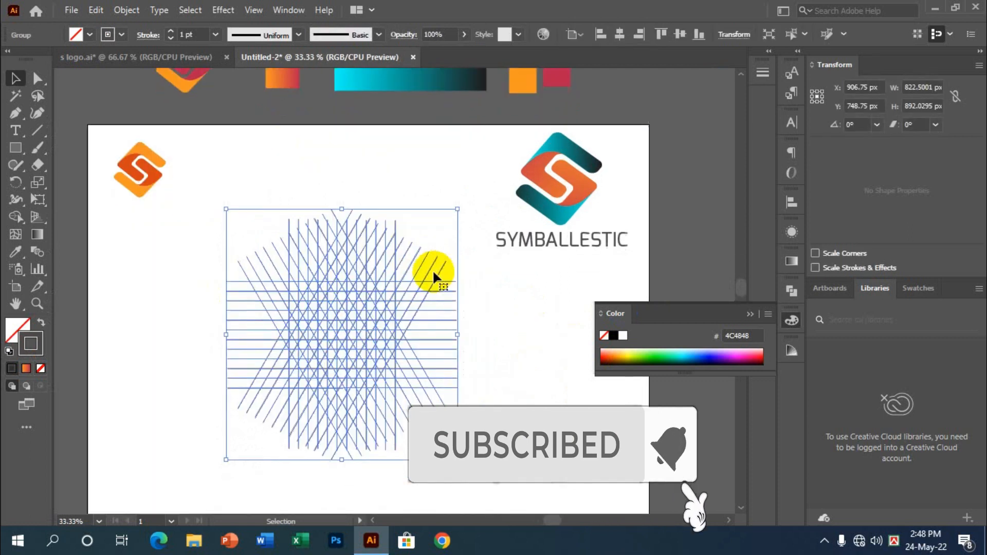
pyautogui.scroll(-1, 309, 310)
pyautogui.click(16, 216)
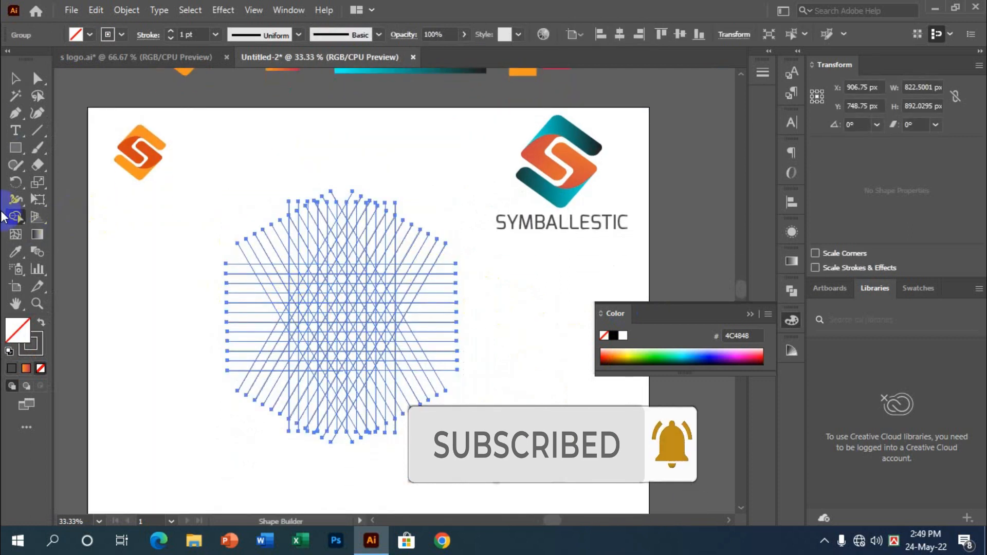
pyautogui.scroll(3, 263, 255)
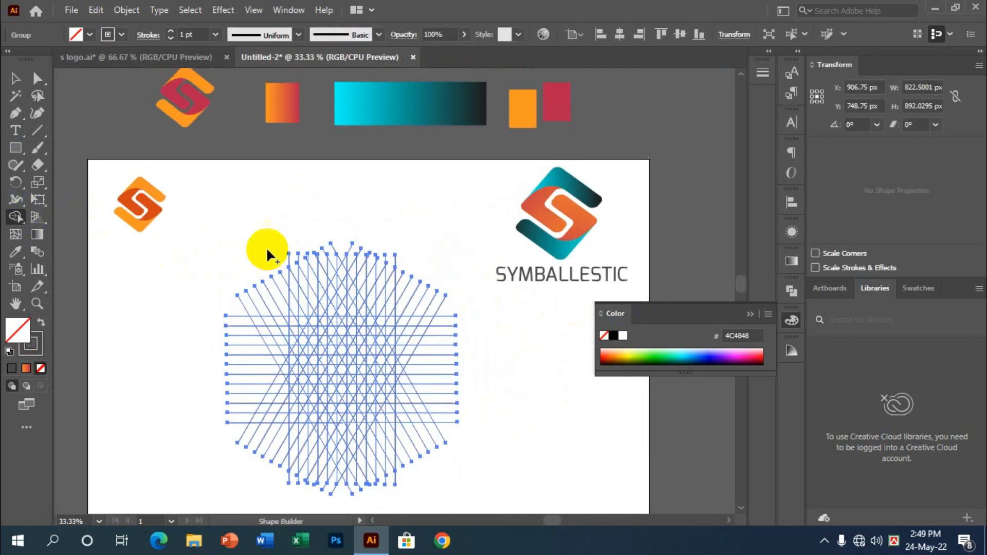
pyautogui.scroll(-3, 301, 241)
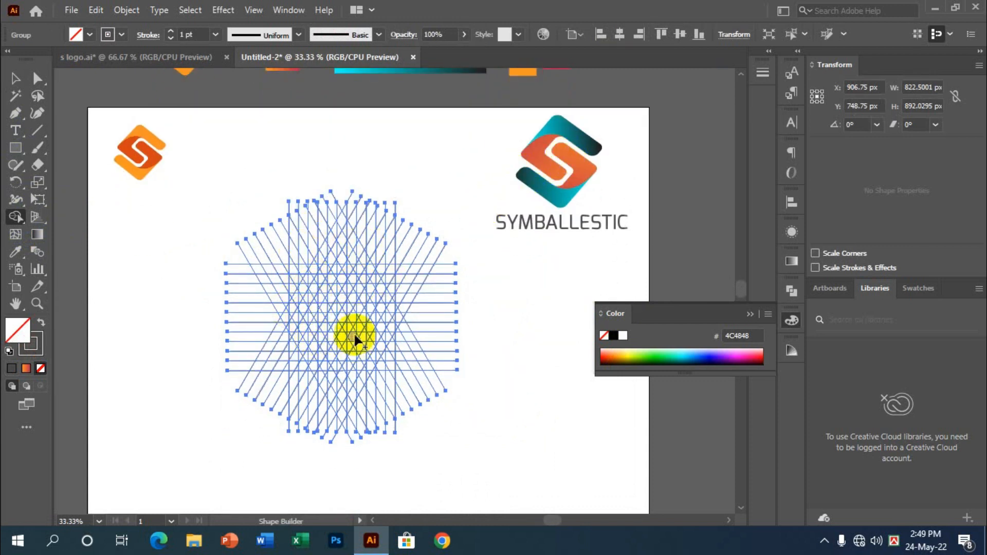
pyautogui.scroll(-2, 352, 330)
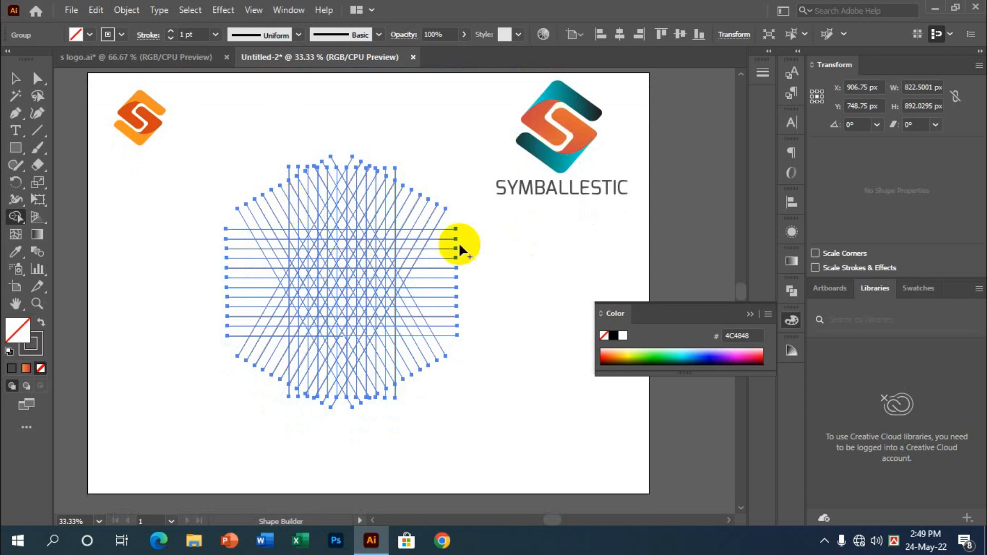
pyautogui.scroll(2, 307, 235)
pyautogui.scroll(-2, 393, 214)
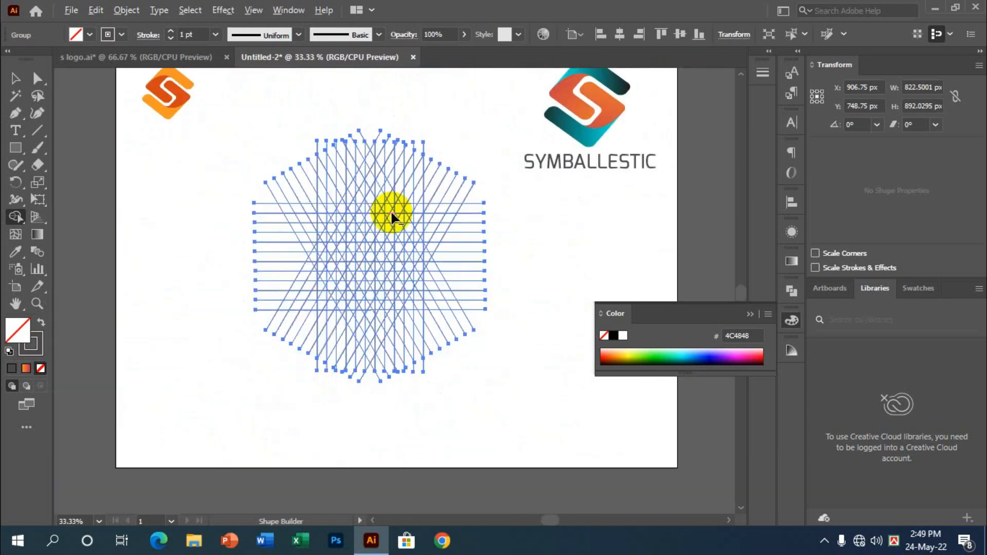
pyautogui.scroll(1, 395, 220)
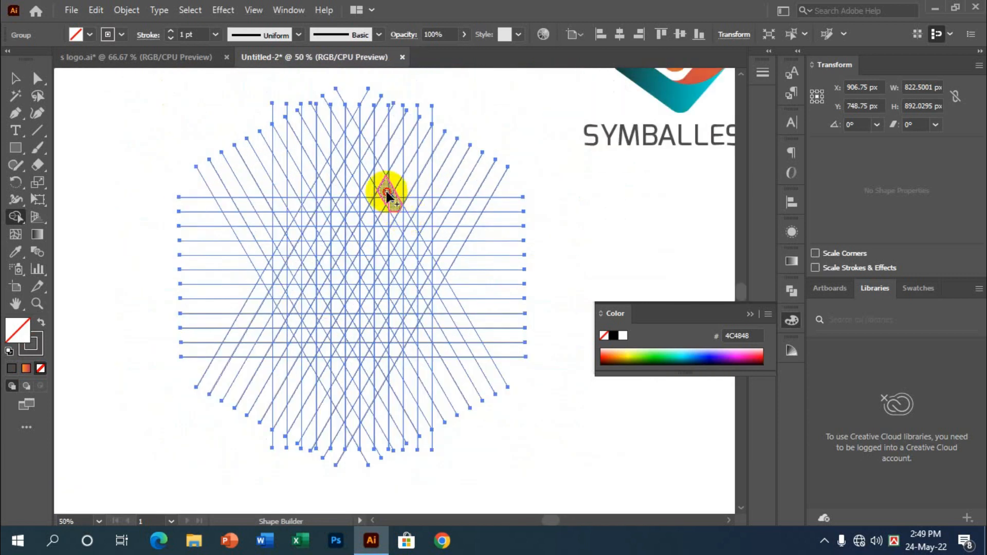
pyautogui.scroll(2, 394, 206)
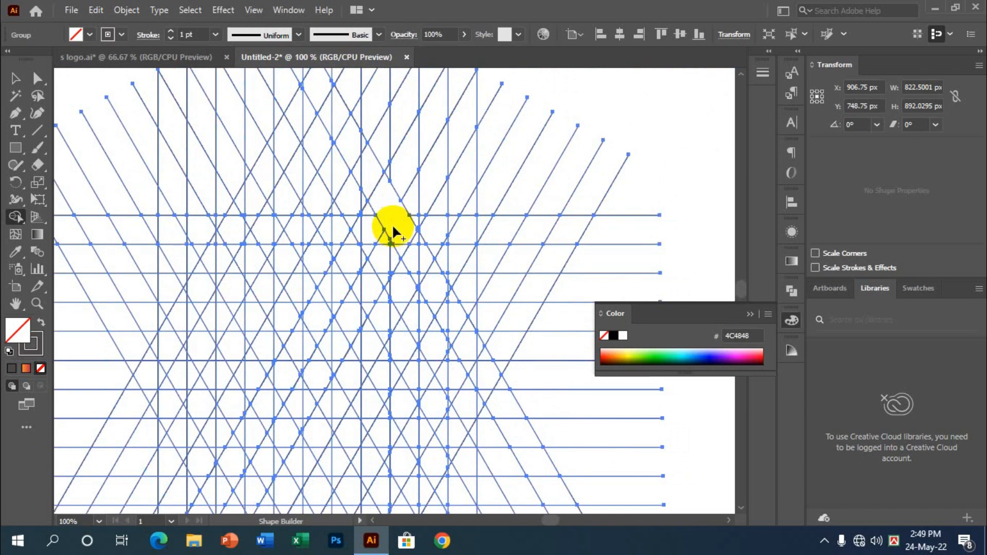
pyautogui.scroll(-1, 392, 219)
pyautogui.moveTo(391, 176)
pyautogui.mouseDown()
pyautogui.moveTo(364, 190)
pyautogui.moveTo(373, 183)
pyautogui.moveTo(377, 219)
pyautogui.moveTo(358, 196)
pyautogui.moveTo(397, 203)
pyautogui.moveTo(415, 255)
pyautogui.moveTo(389, 217)
pyautogui.moveTo(389, 231)
pyautogui.moveTo(418, 289)
pyautogui.mouseUp()
pyautogui.scroll(-1, 388, 205)
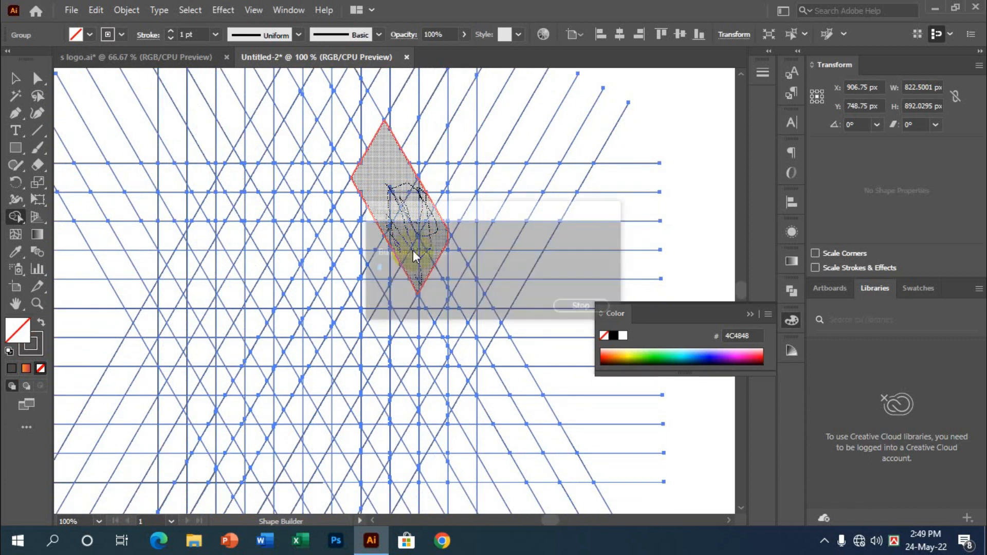
# Extend the merged diamond band down its left side to start the arm of the S's upper half.
pyautogui.scroll(1, 397, 197)
pyautogui.moveTo(372, 194)
pyautogui.mouseDown()
pyautogui.moveTo(351, 230)
pyautogui.moveTo(355, 203)
pyautogui.moveTo(339, 246)
pyautogui.moveTo(338, 218)
pyautogui.moveTo(364, 219)
pyautogui.mouseUp()
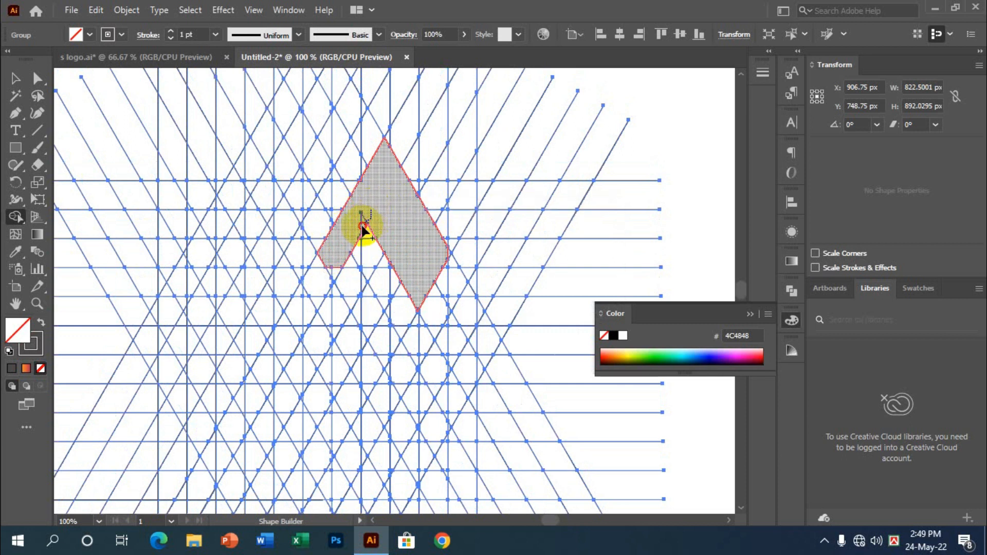
pyautogui.scroll(-2, 364, 215)
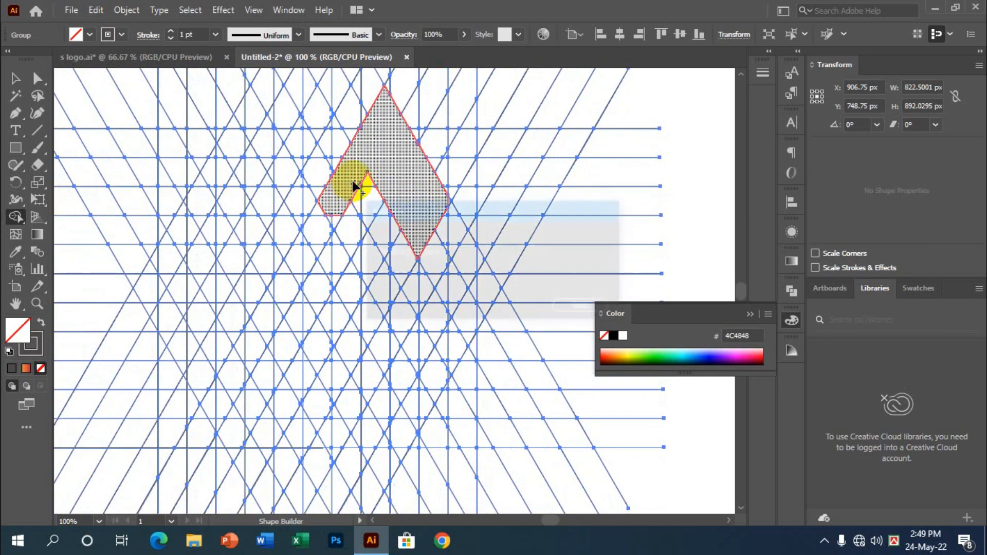
pyautogui.moveTo(375, 176)
pyautogui.mouseDown()
pyautogui.moveTo(351, 230)
pyautogui.moveTo(358, 205)
pyautogui.mouseUp()
pyautogui.scroll(-1, 358, 205)
pyautogui.moveTo(367, 141)
pyautogui.mouseDown()
pyautogui.moveTo(337, 181)
pyautogui.moveTo(337, 159)
pyautogui.moveTo(315, 199)
pyautogui.mouseUp()
pyautogui.moveTo(338, 155)
pyautogui.mouseDown()
pyautogui.moveTo(319, 190)
pyautogui.moveTo(328, 156)
pyautogui.mouseUp()
pyautogui.moveTo(364, 94)
pyautogui.mouseDown()
pyautogui.moveTo(337, 157)
pyautogui.moveTo(337, 134)
pyautogui.moveTo(322, 195)
pyautogui.moveTo(298, 211)
pyautogui.moveTo(313, 186)
pyautogui.moveTo(296, 194)
pyautogui.moveTo(308, 172)
pyautogui.moveTo(301, 198)
pyautogui.moveTo(305, 180)
pyautogui.moveTo(306, 189)
pyautogui.moveTo(324, 180)
pyautogui.moveTo(318, 200)
pyautogui.moveTo(347, 196)
pyautogui.moveTo(331, 220)
pyautogui.mouseUp()
pyautogui.scroll(-1, 362, 134)
pyautogui.scroll(3, 335, 147)
pyautogui.hotkey('ctrl', 'z')
# Merge the upper half's left arm down toward the grid's centre and add the cells along its right edge.
pyautogui.scroll(2, 330, 206)
pyautogui.moveTo(363, 165)
pyautogui.mouseDown()
pyautogui.moveTo(337, 213)
pyautogui.moveTo(364, 307)
pyautogui.mouseUp()
pyautogui.moveTo(434, 168); pyautogui.dragTo(455, 211)
pyautogui.moveTo(418, 192)
pyautogui.mouseDown()
pyautogui.moveTo(441, 242)
pyautogui.moveTo(432, 215)
pyautogui.moveTo(436, 262)
pyautogui.mouseUp()
# Merge the cells at the lower end of the upper half's left arm to complete its pointed tip.
pyautogui.scroll(-3, 436, 261)
pyautogui.moveTo(350, 250)
pyautogui.mouseDown()
pyautogui.moveTo(366, 265)
pyautogui.moveTo(365, 288)
pyautogui.mouseUp()
pyautogui.moveTo(373, 222)
pyautogui.mouseDown()
pyautogui.moveTo(384, 263)
pyautogui.moveTo(395, 246)
pyautogui.mouseUp()
pyautogui.moveTo(359, 203)
pyautogui.mouseDown()
pyautogui.moveTo(368, 198)
pyautogui.moveTo(352, 192)
pyautogui.mouseUp()
pyautogui.scroll(3, 352, 192)
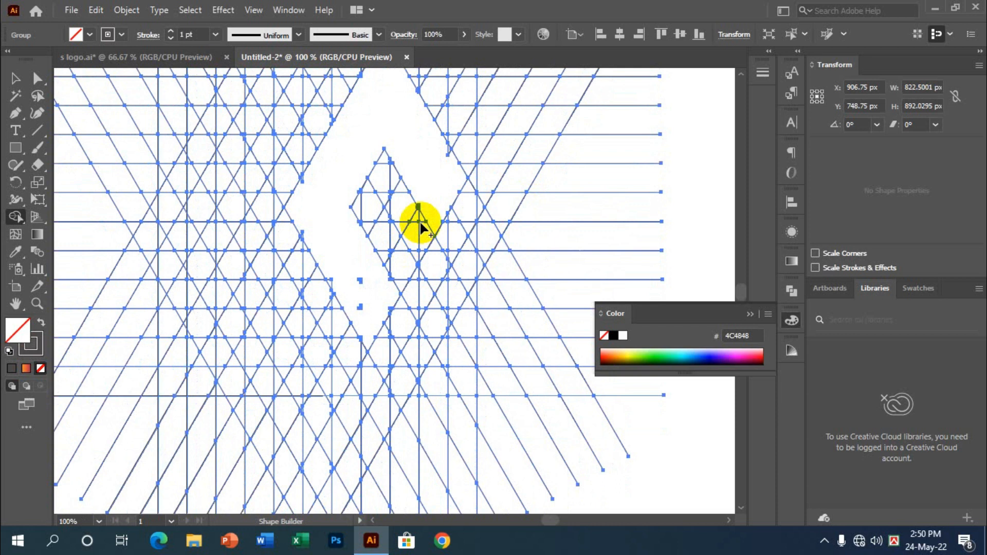
# Merge the inner diamond cells into a band running down the right side to the bottom point as the S's lower half.
pyautogui.scroll(-1, 419, 221)
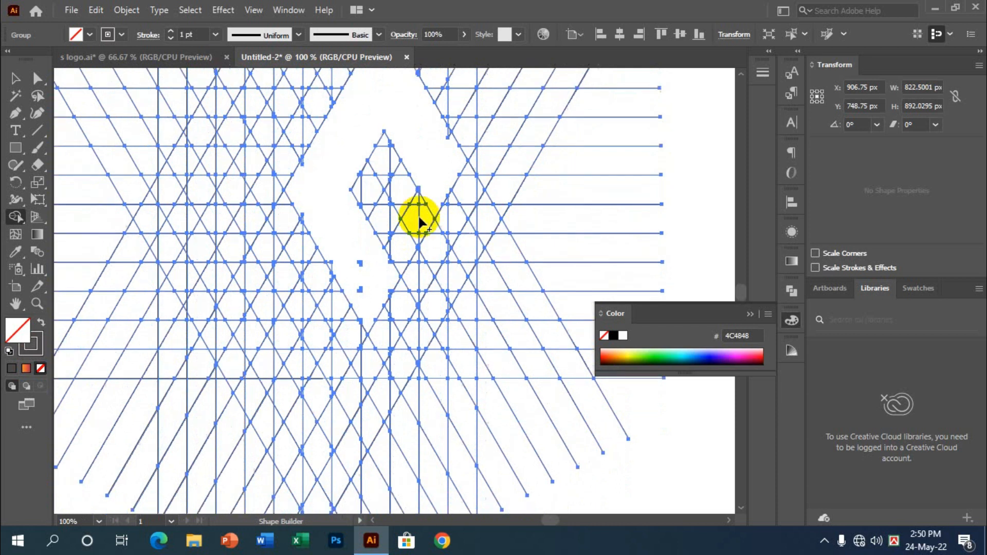
pyautogui.moveTo(384, 143)
pyautogui.mouseDown()
pyautogui.moveTo(360, 191)
pyautogui.moveTo(387, 155)
pyautogui.moveTo(408, 199)
pyautogui.moveTo(388, 167)
pyautogui.moveTo(399, 241)
pyautogui.moveTo(364, 191)
pyautogui.moveTo(388, 238)
pyautogui.moveTo(409, 258)
pyautogui.moveTo(399, 181)
pyautogui.moveTo(426, 224)
pyautogui.moveTo(393, 200)
pyautogui.moveTo(396, 211)
pyautogui.moveTo(411, 189)
pyautogui.moveTo(427, 237)
pyautogui.moveTo(407, 212)
pyautogui.moveTo(416, 246)
pyautogui.moveTo(410, 204)
pyautogui.moveTo(443, 248)
pyautogui.mouseUp()
pyautogui.scroll(-1, 400, 195)
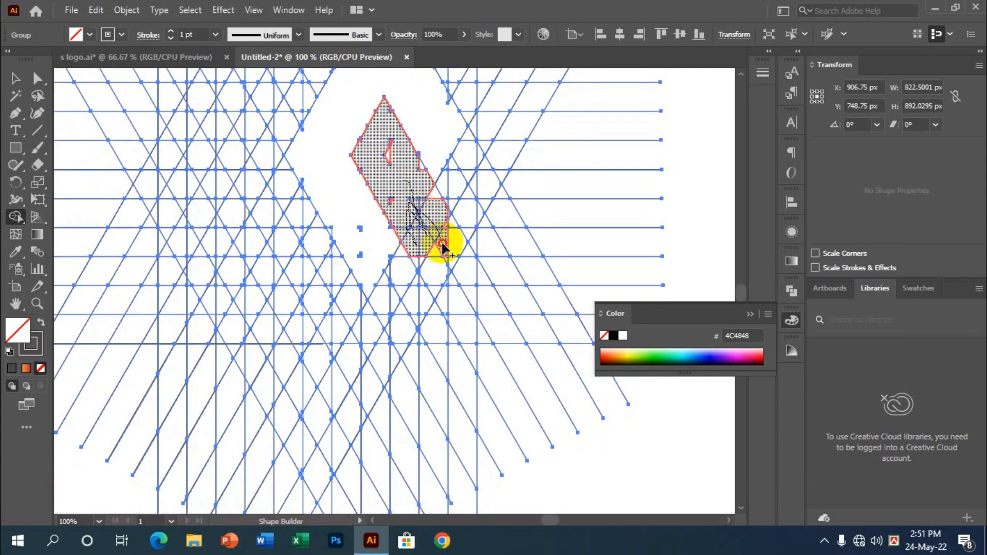
pyautogui.moveTo(434, 202)
pyautogui.mouseDown()
pyautogui.moveTo(410, 160)
pyautogui.moveTo(388, 155)
pyautogui.moveTo(354, 315)
pyautogui.moveTo(361, 309)
pyautogui.mouseUp()
pyautogui.scroll(-1, 387, 154)
pyautogui.moveTo(424, 265)
pyautogui.mouseDown()
pyautogui.moveTo(382, 335)
pyautogui.moveTo(364, 343)
pyautogui.moveTo(403, 283)
pyautogui.moveTo(362, 352)
pyautogui.mouseUp()
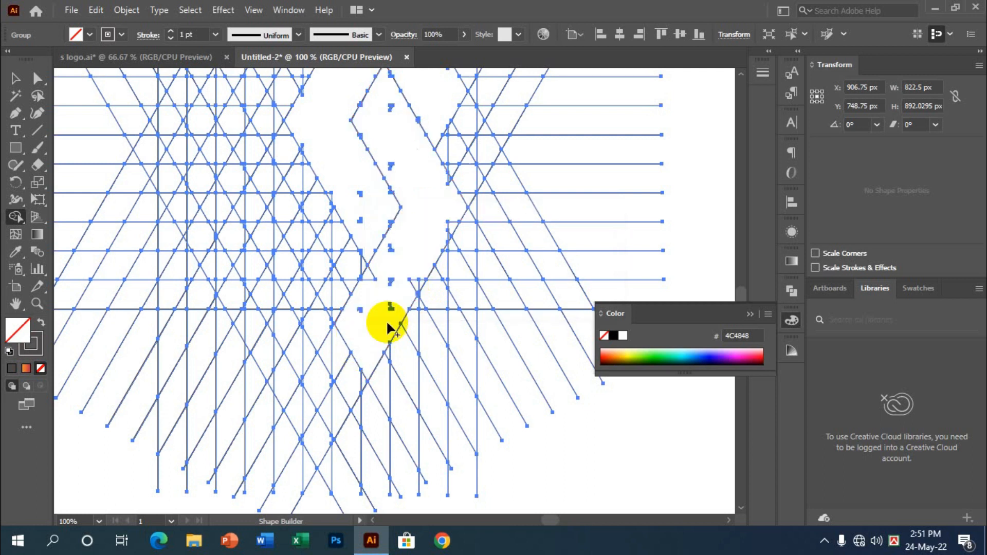
pyautogui.moveTo(386, 315)
pyautogui.mouseDown()
pyautogui.moveTo(379, 275)
pyautogui.moveTo(360, 282)
pyautogui.moveTo(308, 199)
pyautogui.moveTo(348, 309)
pyautogui.moveTo(292, 213)
pyautogui.moveTo(346, 324)
pyautogui.moveTo(352, 282)
pyautogui.moveTo(300, 209)
pyautogui.moveTo(300, 236)
pyautogui.mouseUp()
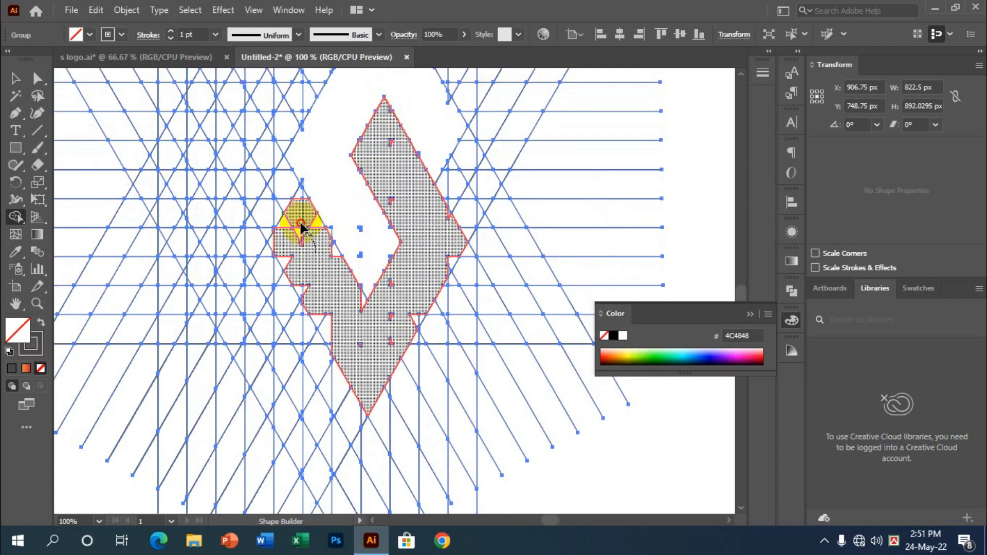
pyautogui.scroll(3, 301, 229)
pyautogui.scroll(-2, 302, 241)
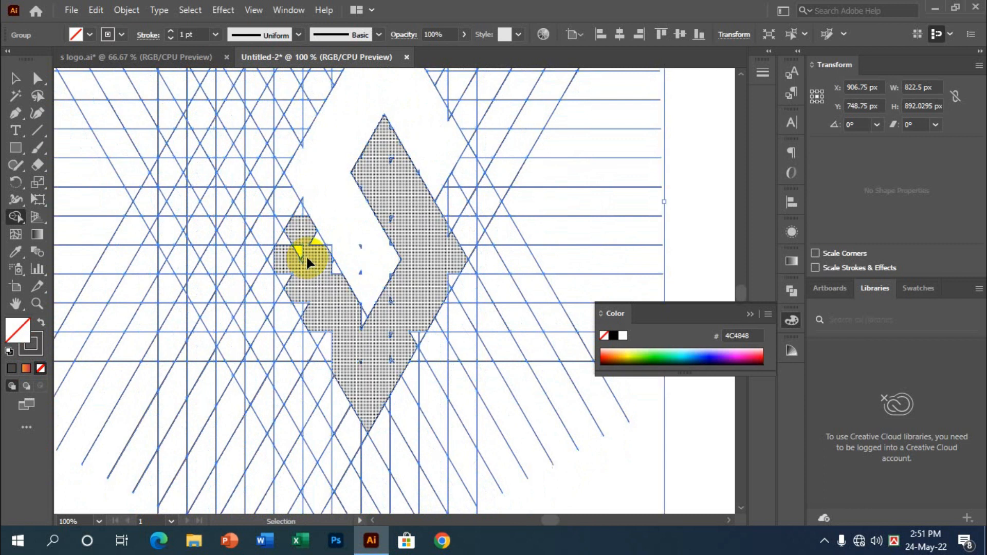
pyautogui.hotkey('ctrl', 'z')
pyautogui.hotkey('ctrl', 'z')
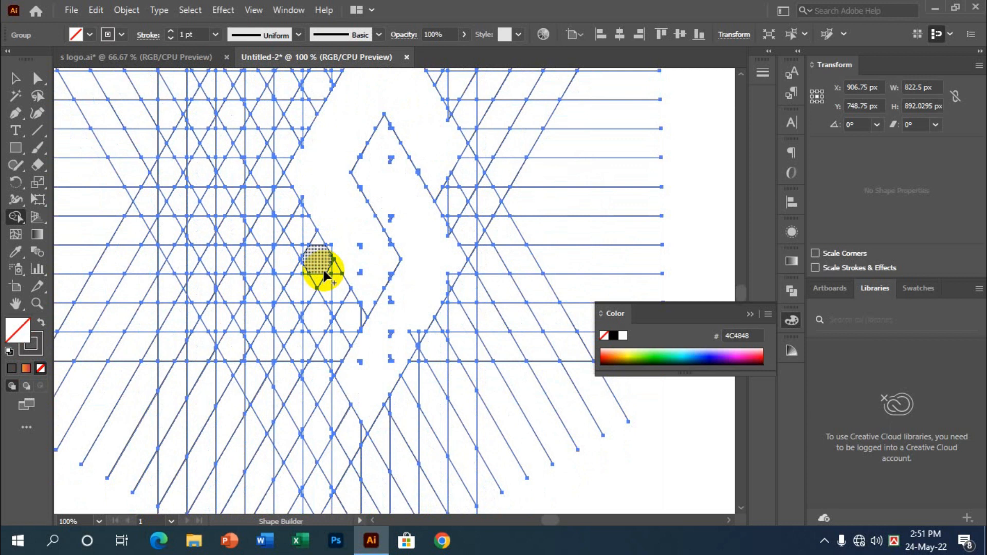
# Merge the cells of the lower half's left arm and extend the right corner of the upper half.
pyautogui.moveTo(321, 266); pyautogui.dragTo(300, 284)
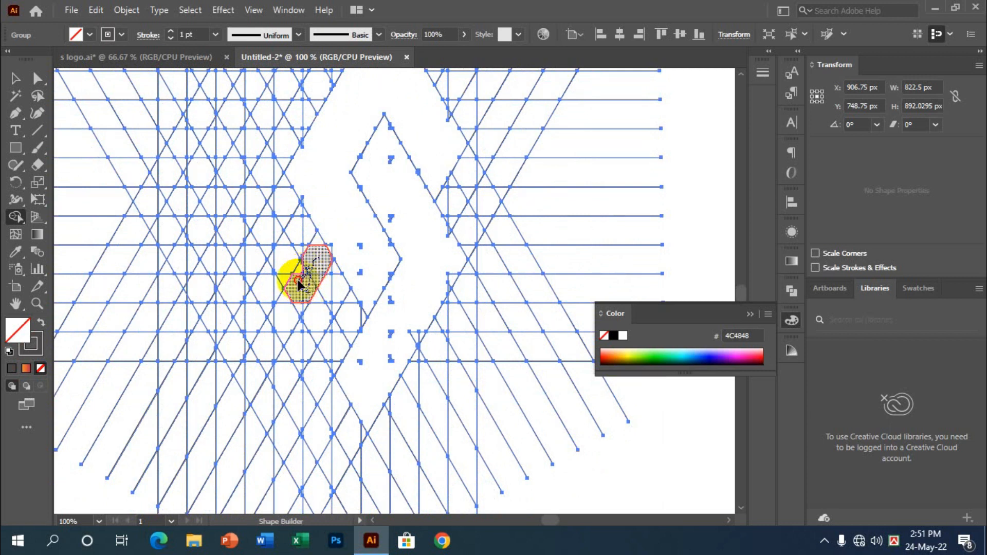
pyautogui.moveTo(315, 242); pyautogui.dragTo(334, 294)
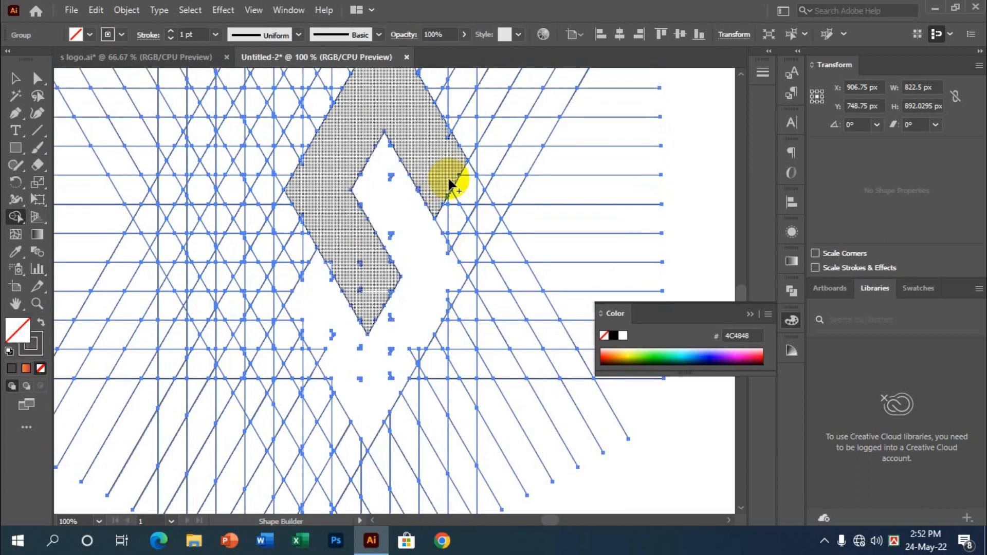
pyautogui.moveTo(456, 168)
pyautogui.mouseDown()
pyautogui.moveTo(455, 217)
pyautogui.moveTo(448, 202)
pyautogui.moveTo(452, 238)
pyautogui.mouseUp()
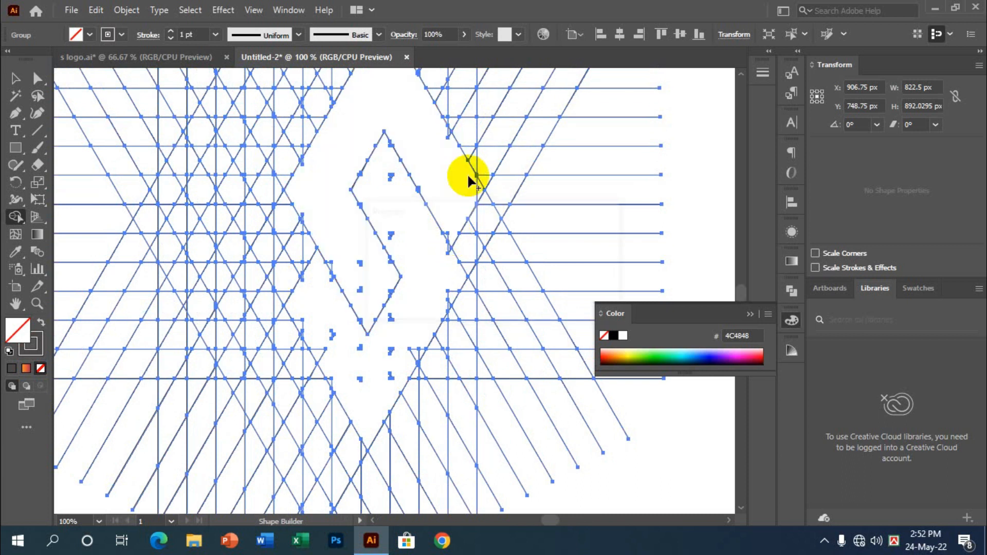
pyautogui.moveTo(482, 190); pyautogui.dragTo(481, 188)
# Join the left arm with the bottom point and right band to form one lower-half shape of the S.
pyautogui.moveTo(319, 290)
pyautogui.mouseDown()
pyautogui.moveTo(304, 235)
pyautogui.moveTo(282, 282)
pyautogui.moveTo(311, 285)
pyautogui.moveTo(318, 316)
pyautogui.moveTo(360, 322)
pyautogui.mouseUp()
pyautogui.scroll(-1, 305, 295)
pyautogui.scroll(3, 434, 264)
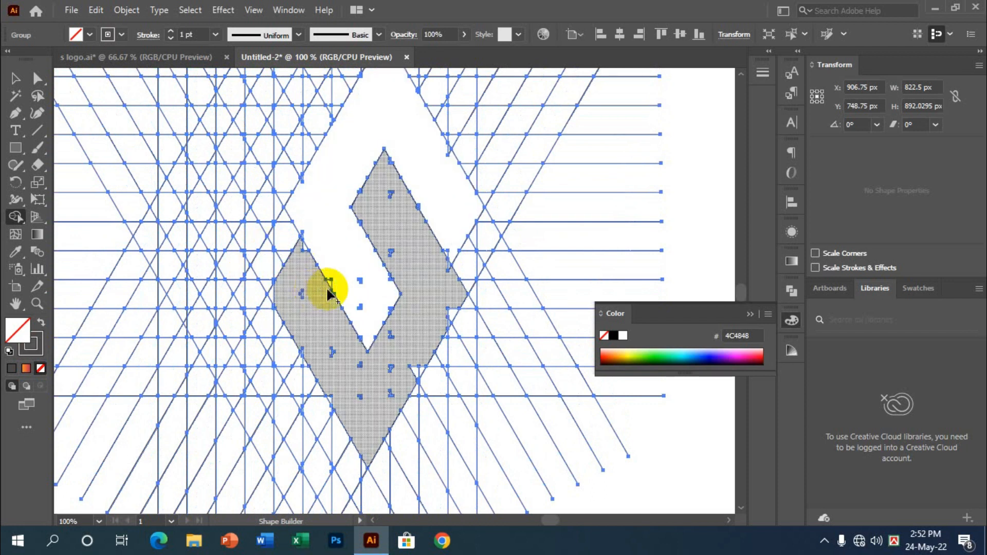
pyautogui.scroll(-1, 327, 291)
pyautogui.scroll(-2, 386, 324)
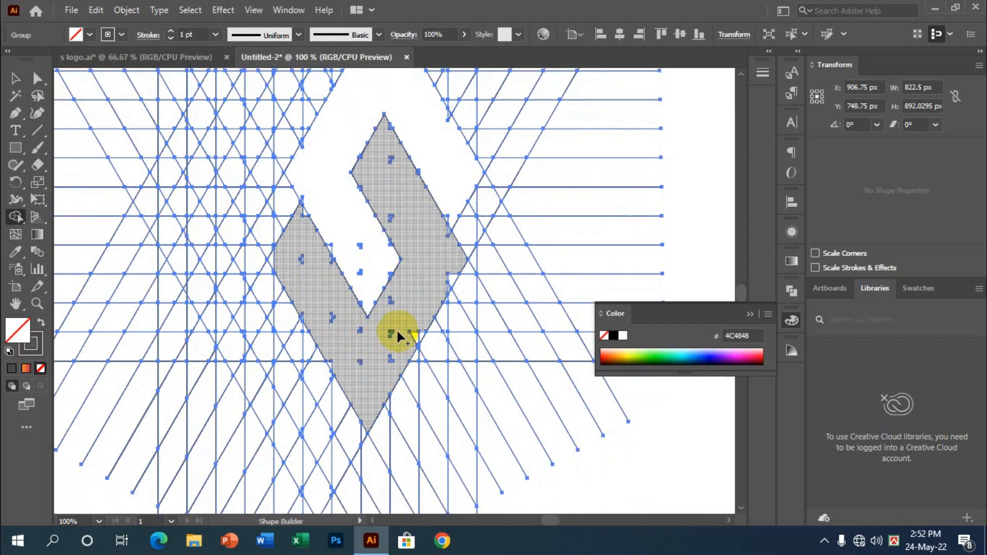
# Merge the small leftover triangles near the bottom of the lower half into its shape.
pyautogui.scroll(5, 406, 304)
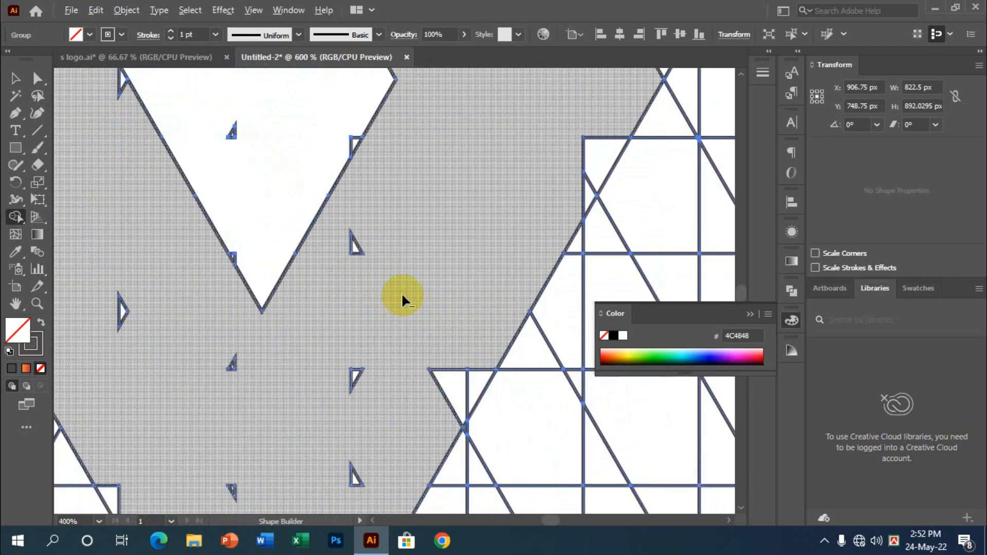
pyautogui.scroll(2, 351, 215)
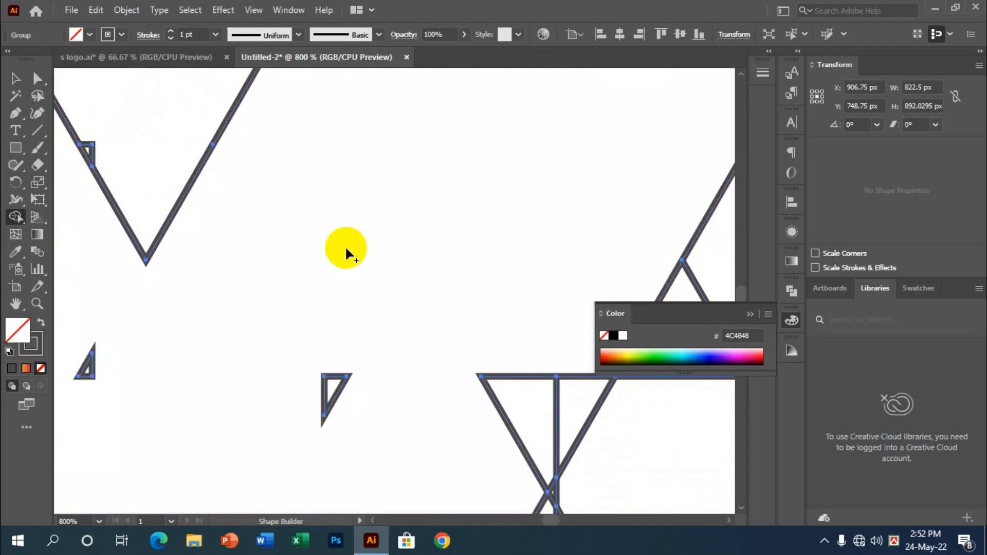
pyautogui.scroll(-3, 345, 249)
pyautogui.moveTo(306, 242)
pyautogui.mouseDown()
pyautogui.moveTo(328, 335)
pyautogui.moveTo(312, 462)
pyautogui.mouseUp()
pyautogui.scroll(-4, 366, 292)
pyautogui.scroll(-2, 564, 132)
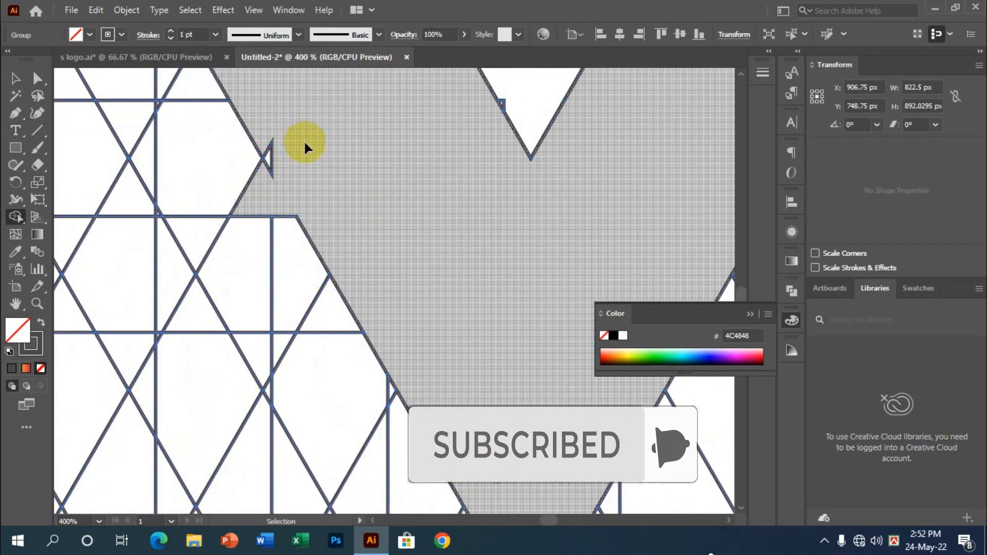
# Undo the last merge and absorb the leftover pieces along the left edge and arm of the lower half.
pyautogui.hotkey('ctrl', 'z')
pyautogui.moveTo(253, 111); pyautogui.dragTo(341, 172)
pyautogui.moveTo(370, 124); pyautogui.dragTo(433, 230)
pyautogui.scroll(5, 411, 227)
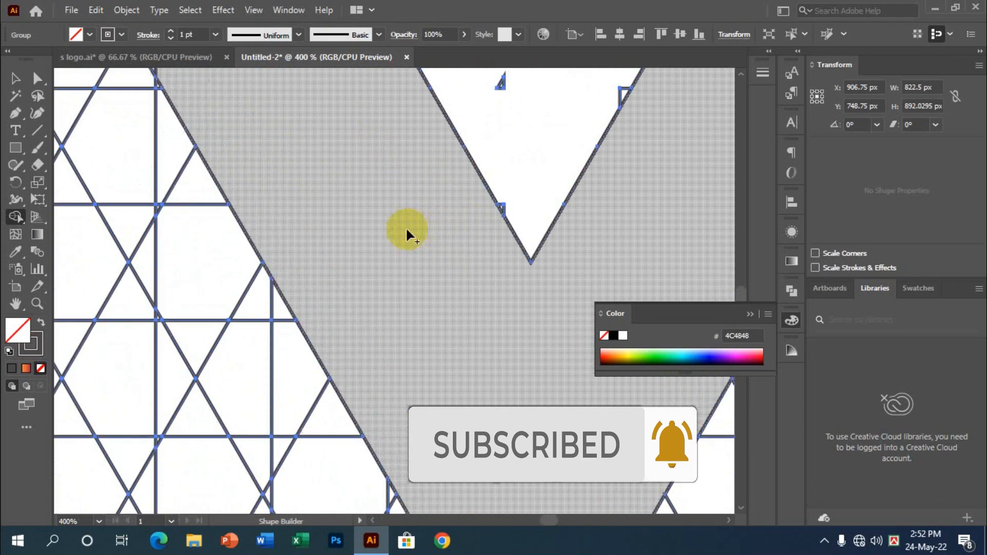
pyautogui.moveTo(275, 143); pyautogui.dragTo(267, 227)
pyautogui.moveTo(355, 179)
pyautogui.mouseDown()
pyautogui.moveTo(391, 203)
pyautogui.moveTo(372, 205)
pyautogui.mouseUp()
pyautogui.scroll(1, 185, 234)
pyautogui.scroll(3, 161, 238)
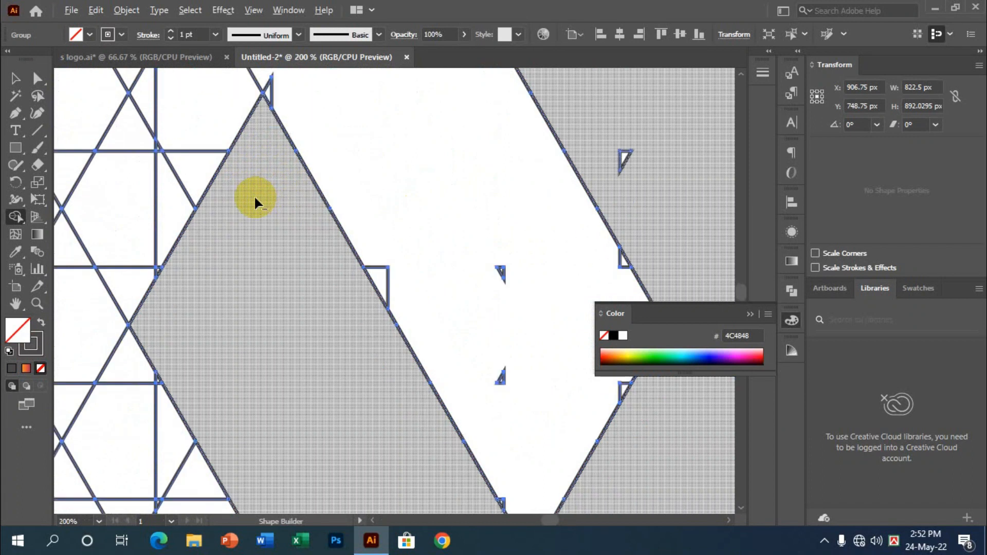
# Merge the leftover fragments around the upper half's lower tip into its shape and deselect the grid.
pyautogui.scroll(-2, 254, 196)
pyautogui.scroll(2, 347, 275)
pyautogui.moveTo(230, 143)
pyautogui.mouseDown()
pyautogui.moveTo(251, 192)
pyautogui.moveTo(319, 224)
pyautogui.moveTo(388, 345)
pyautogui.moveTo(355, 407)
pyautogui.mouseUp()
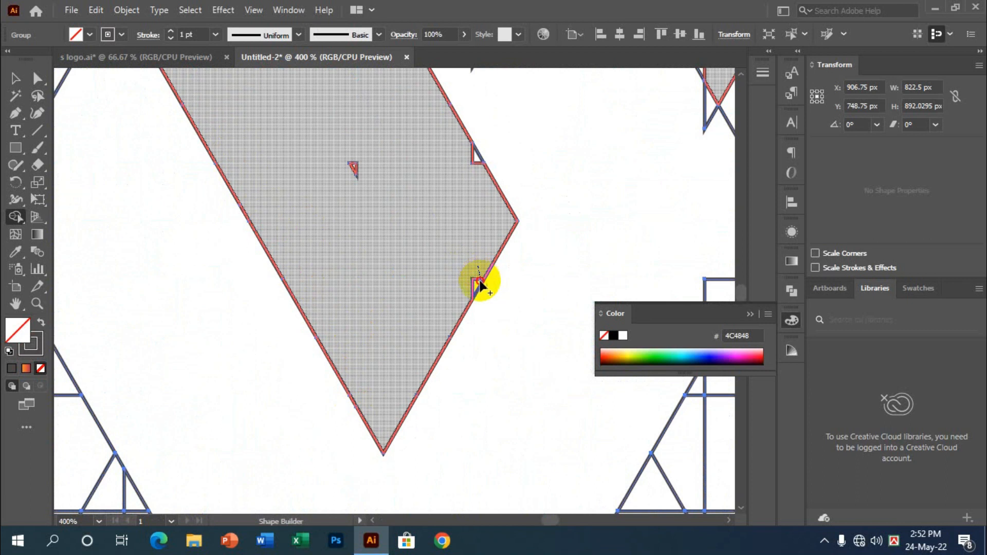
pyautogui.scroll(-3, 478, 282)
pyautogui.scroll(-2, 246, 304)
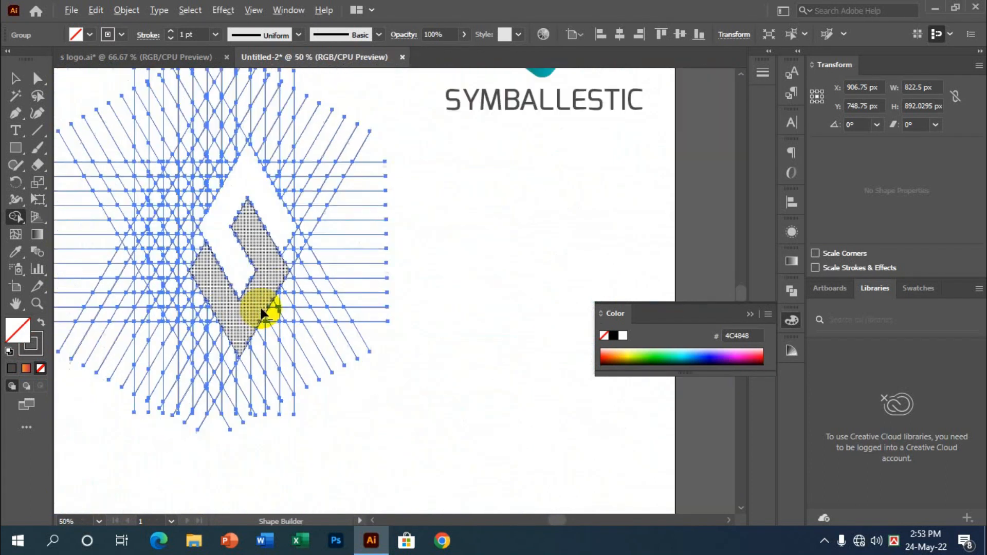
pyautogui.click(16, 80)
pyautogui.click(427, 277)
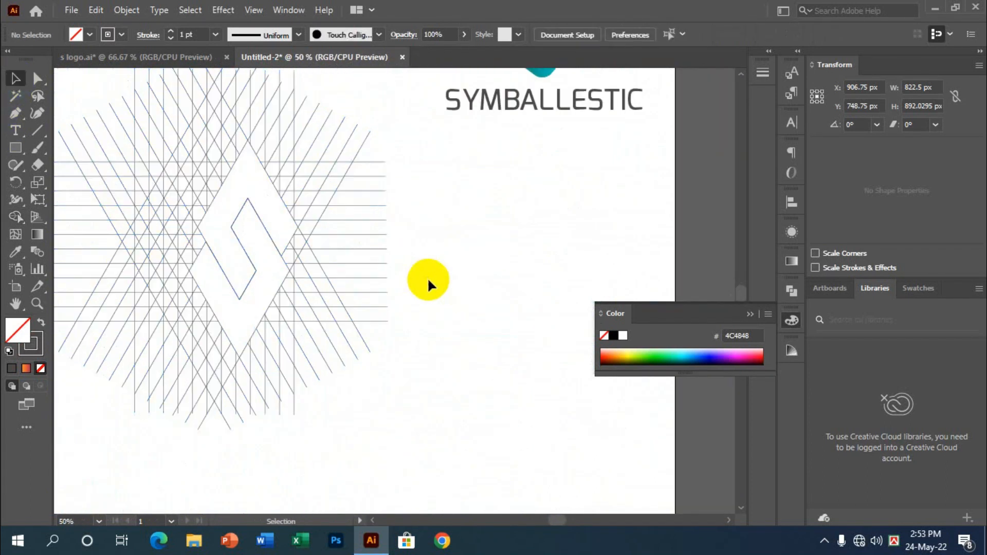
# Swap the fill and stroke of the whole grid group to fill the merged S shapes with dark grey.
pyautogui.scroll(-1, 441, 274)
pyautogui.scroll(3, 325, 236)
pyautogui.scroll(-1, 345, 242)
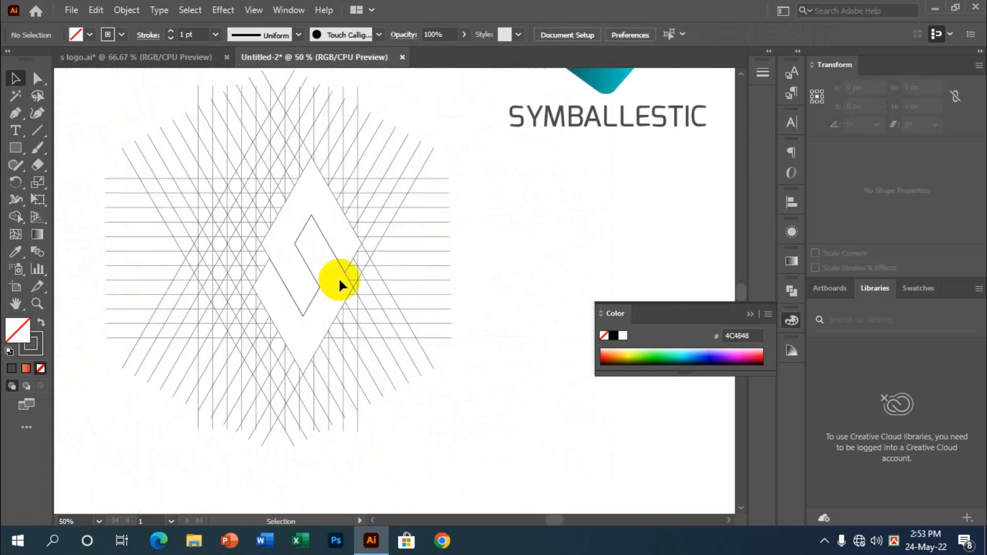
pyautogui.click(294, 282)
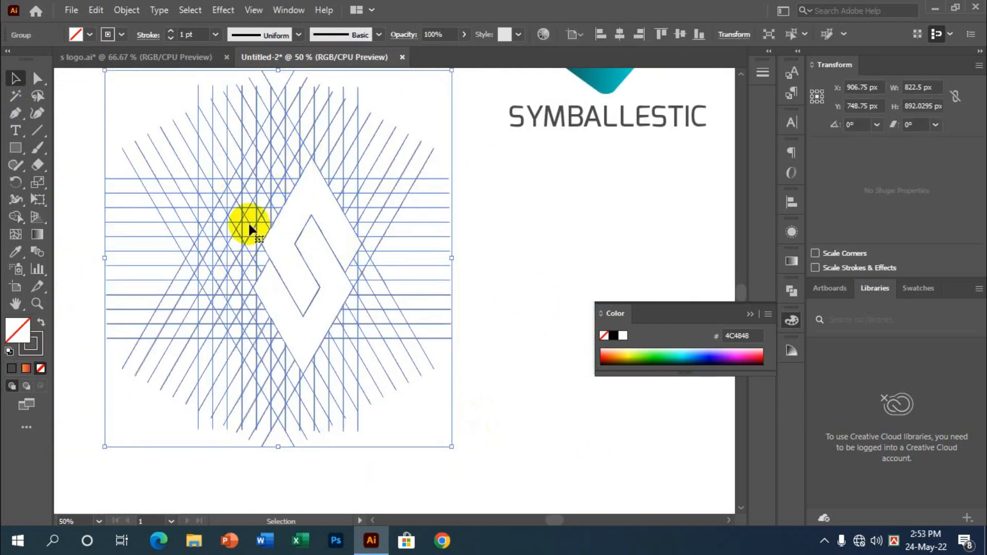
pyautogui.click(42, 323)
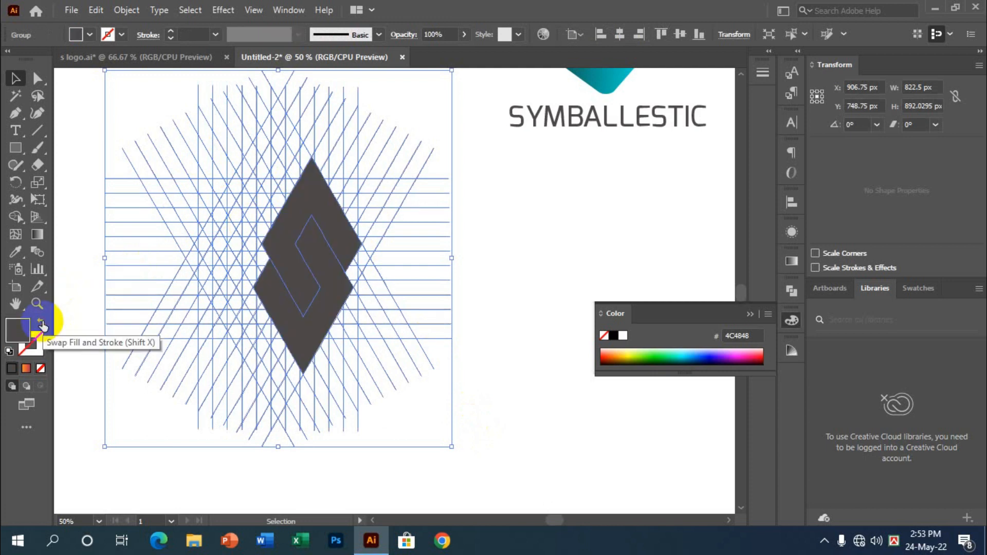
pyautogui.click(523, 280)
pyautogui.click(227, 189)
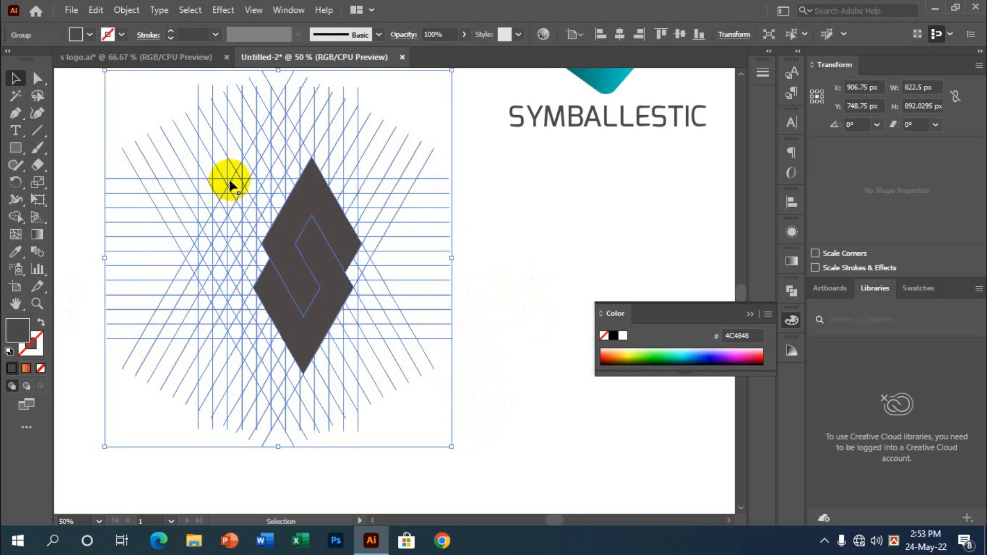
# Ungroup the selected grid and merged S shapes down to individual paths and deselect everything.
pyautogui.rightClick(230, 181)
pyautogui.click(279, 300)
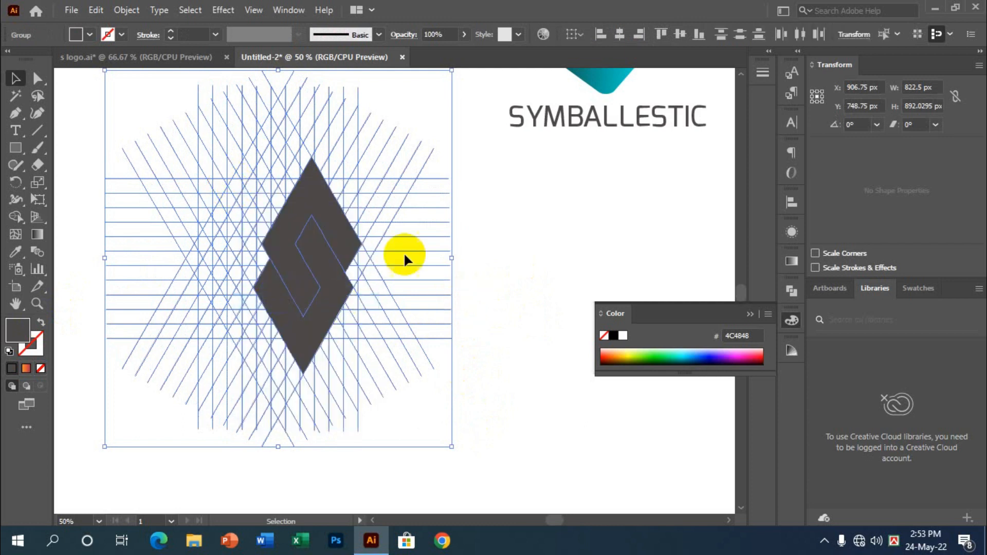
pyautogui.rightClick(336, 173)
pyautogui.click(382, 299)
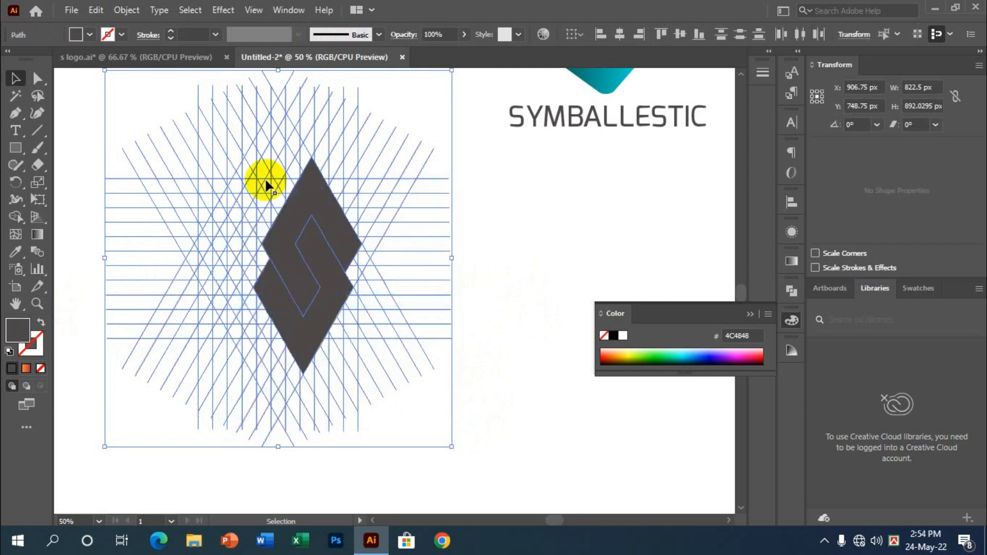
pyautogui.rightClick(255, 176)
pyautogui.click(458, 321)
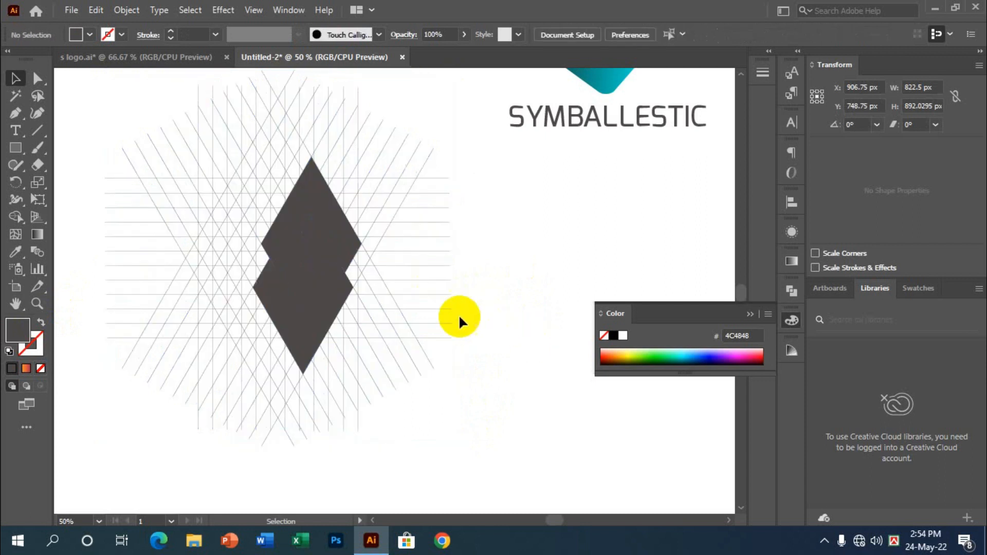
# Select both dark halves of the S together and move them off the line grid to below the SYMBALLESTIC logo.
pyautogui.click(332, 247)
pyautogui.click(318, 352)
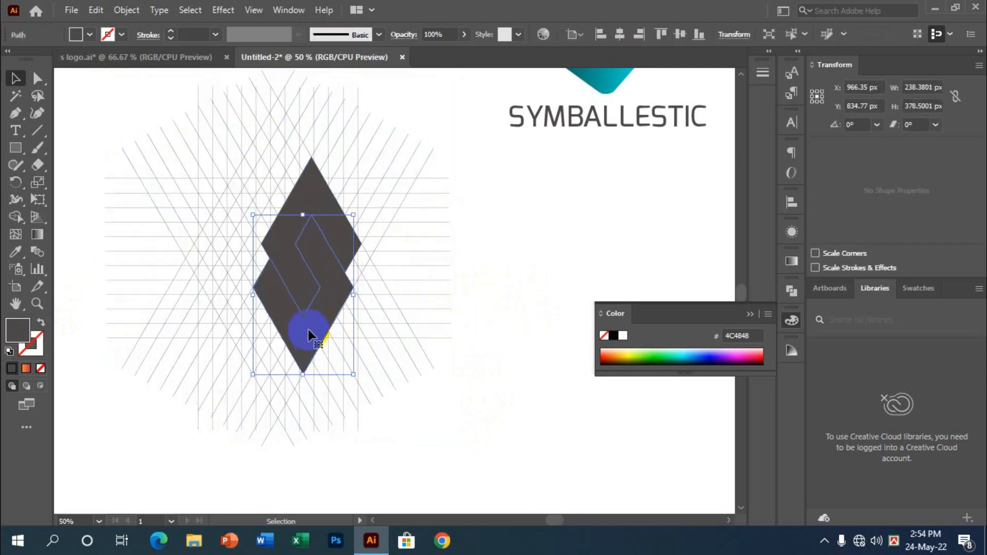
pyautogui.click(324, 198)
pyautogui.click(467, 286)
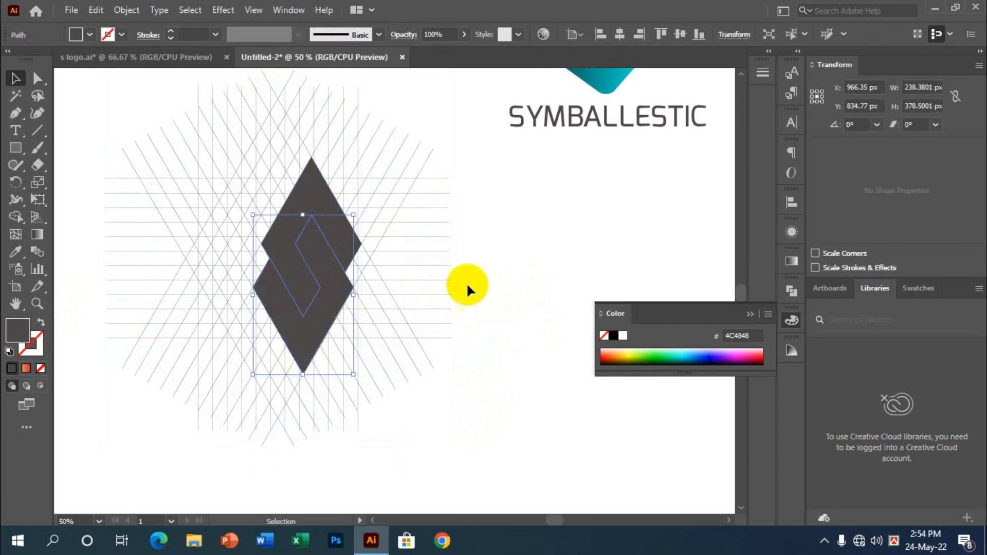
pyautogui.click(331, 209)
pyautogui.click(302, 348)
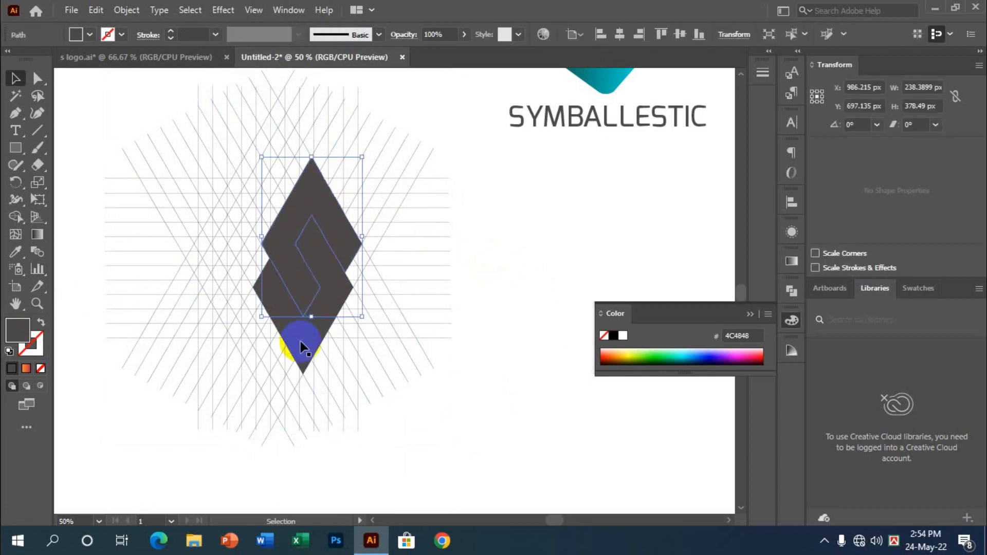
pyautogui.keyDown('shift'); pyautogui.click(300, 341); pyautogui.keyUp('shift')
pyautogui.scroll(-2, 300, 341)
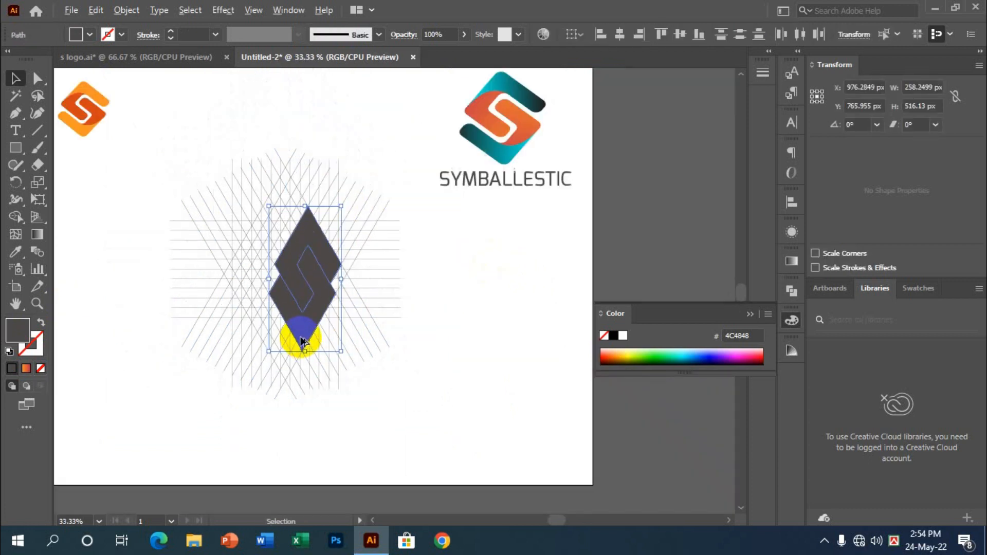
pyautogui.moveTo(326, 297); pyautogui.dragTo(499, 314)
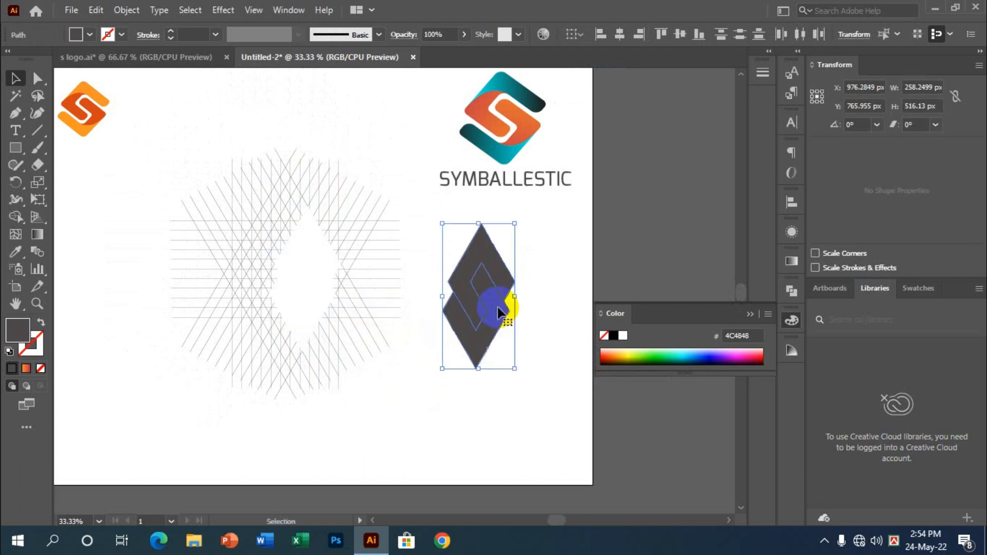
# Select all the remaining grid lines and delete them.
pyautogui.click(392, 393)
pyautogui.moveTo(230, 334); pyautogui.dragTo(399, 426)
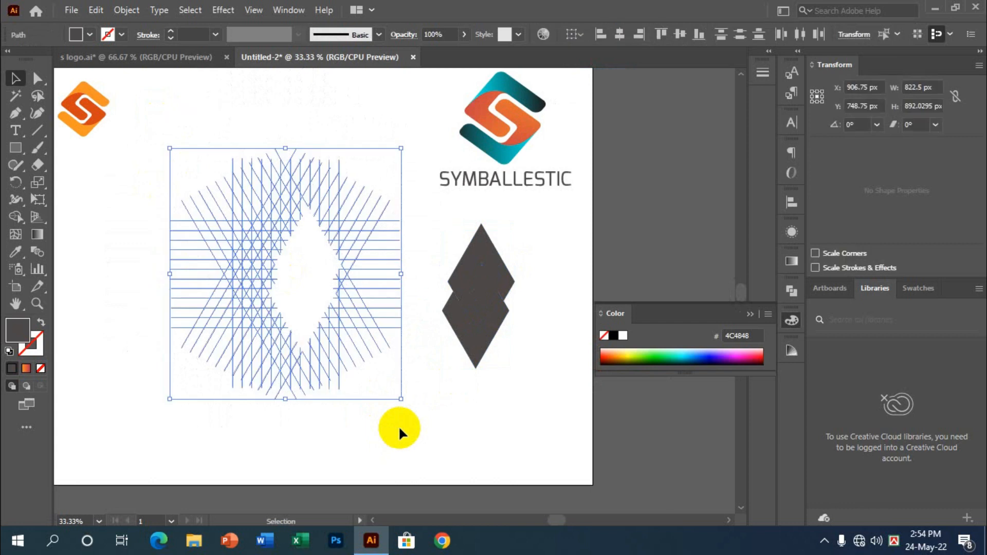
pyautogui.press('Delete')
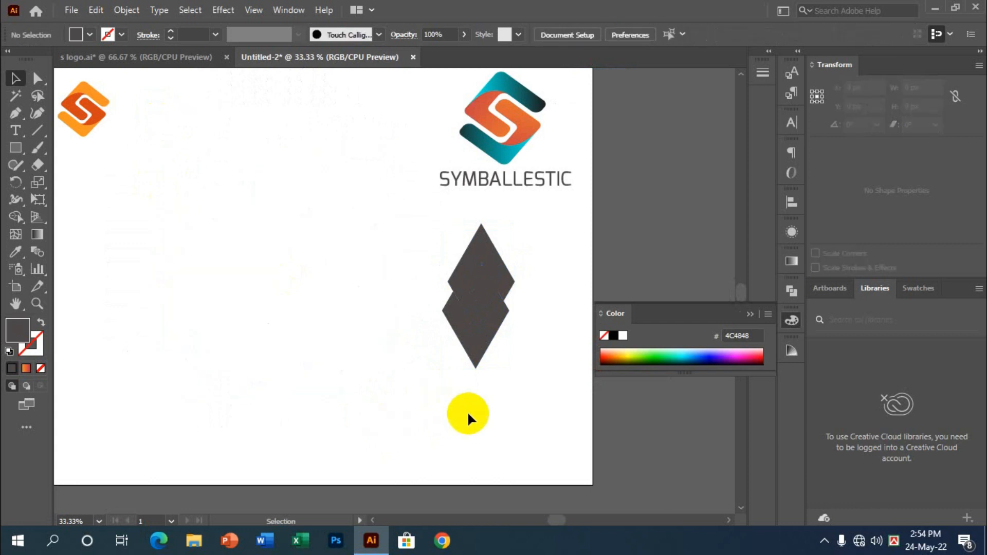
# Move both dark S halves back to the cleared middle of the artboard.
pyautogui.moveTo(532, 381); pyautogui.dragTo(425, 244)
pyautogui.moveTo(485, 287); pyautogui.dragTo(258, 242)
pyautogui.scroll(-1, 393, 295)
pyautogui.scroll(2, 295, 257)
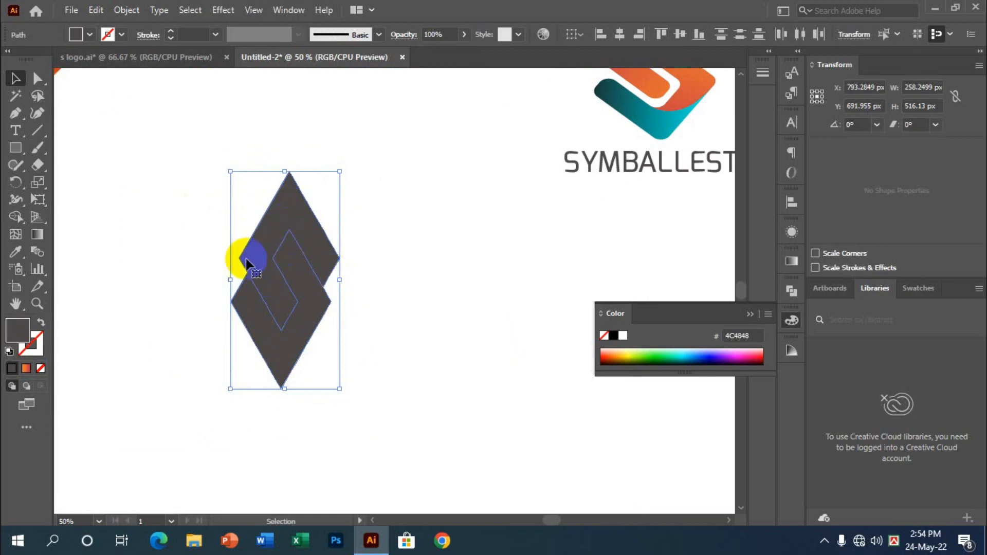
# Apply Offset Path to both S halves with an offset of -11 px and mitred joins.
pyautogui.click(131, 10)
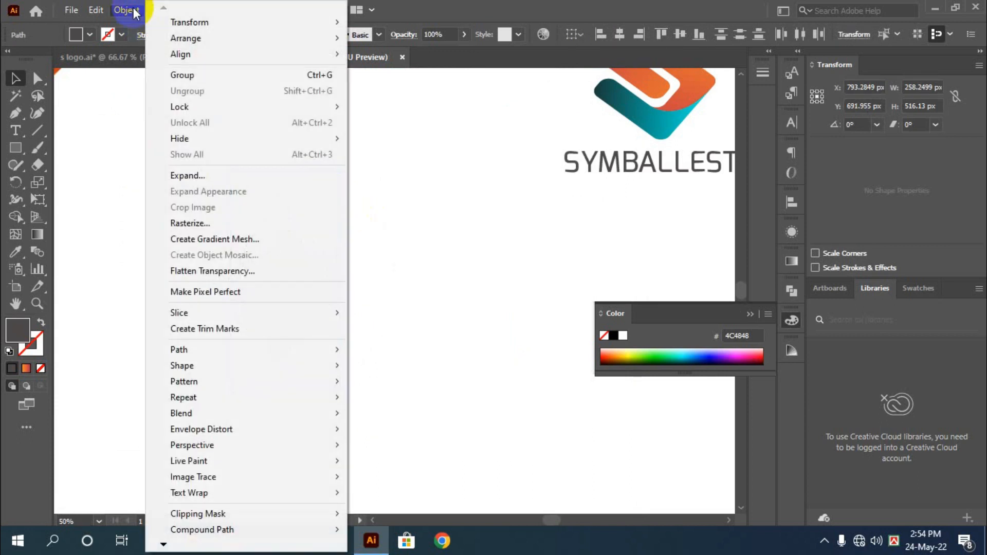
pyautogui.moveTo(214, 348)
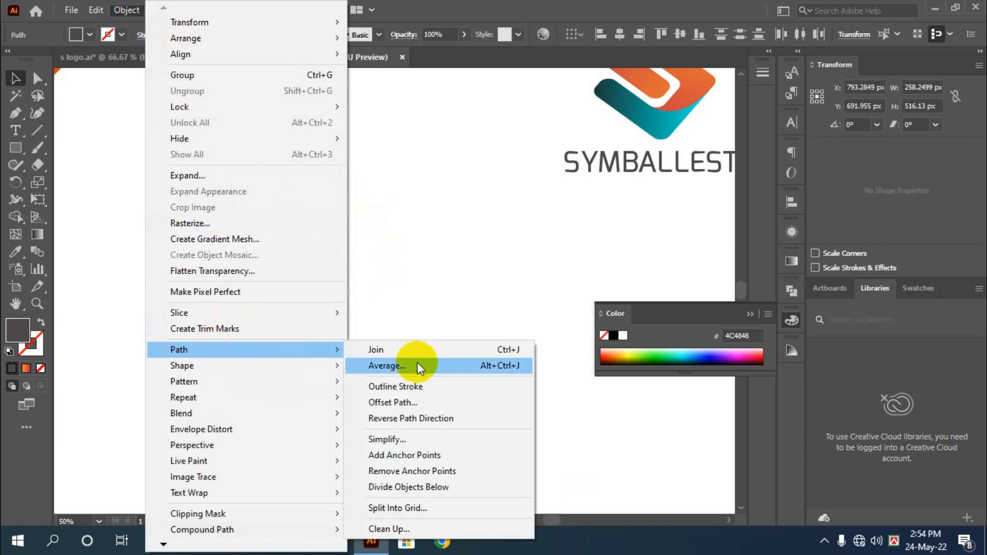
pyautogui.click(419, 401)
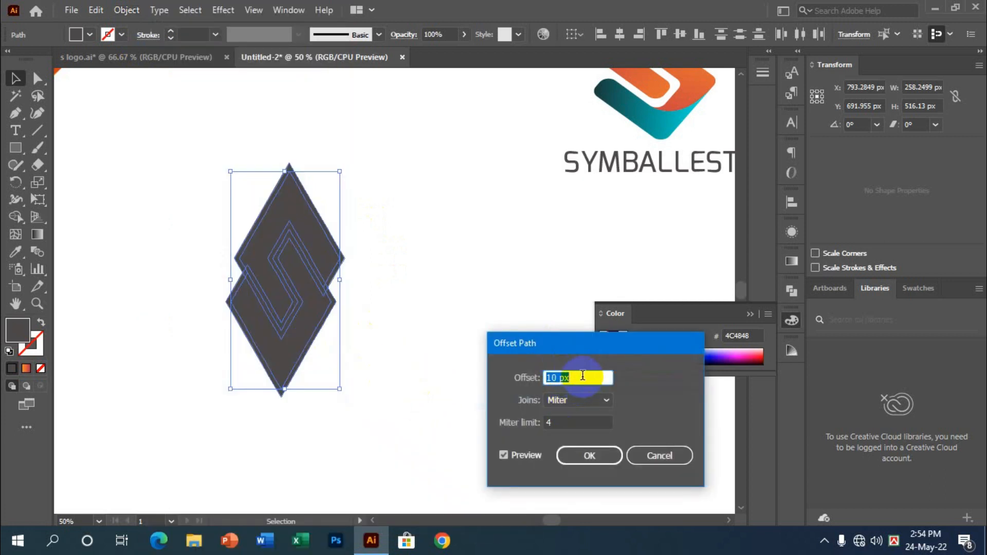
pyautogui.press('Down')
pyautogui.press('Down')
pyautogui.press('Down')
pyautogui.press('Down')
pyautogui.press('Down')
pyautogui.press('Down')
pyautogui.press('Down')
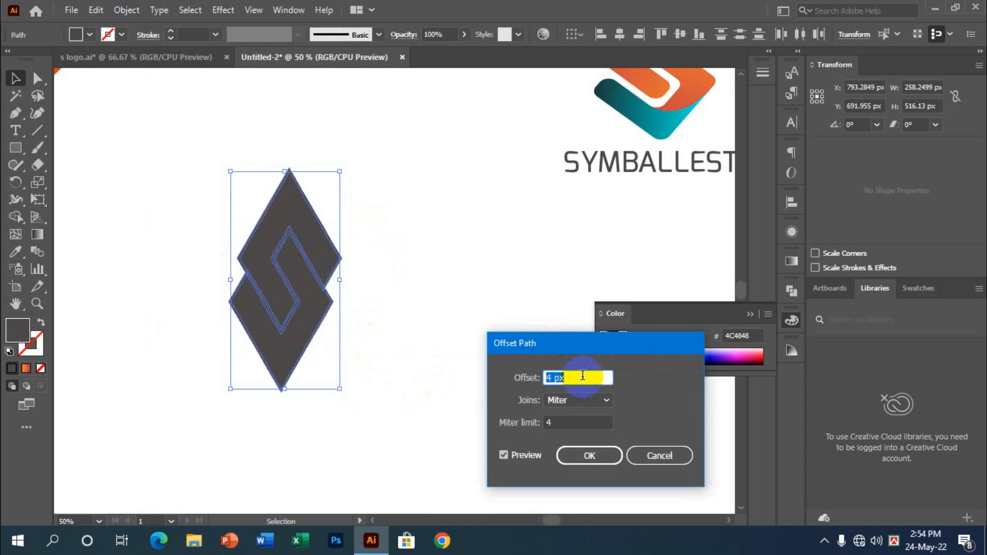
pyautogui.press('Up')
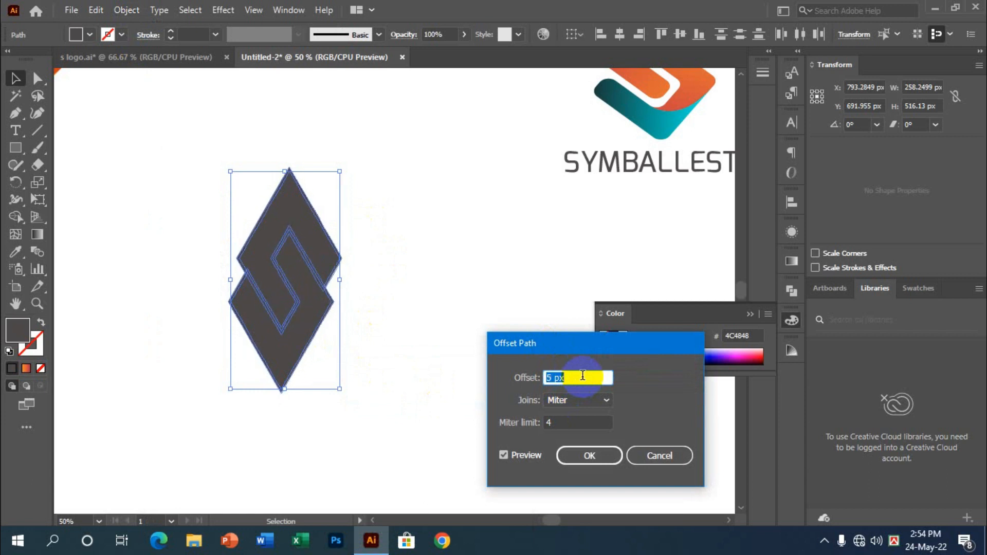
pyautogui.press('Down')
pyautogui.press('Down')
pyautogui.press('Down')
pyautogui.press('Down')
pyautogui.press('Down')
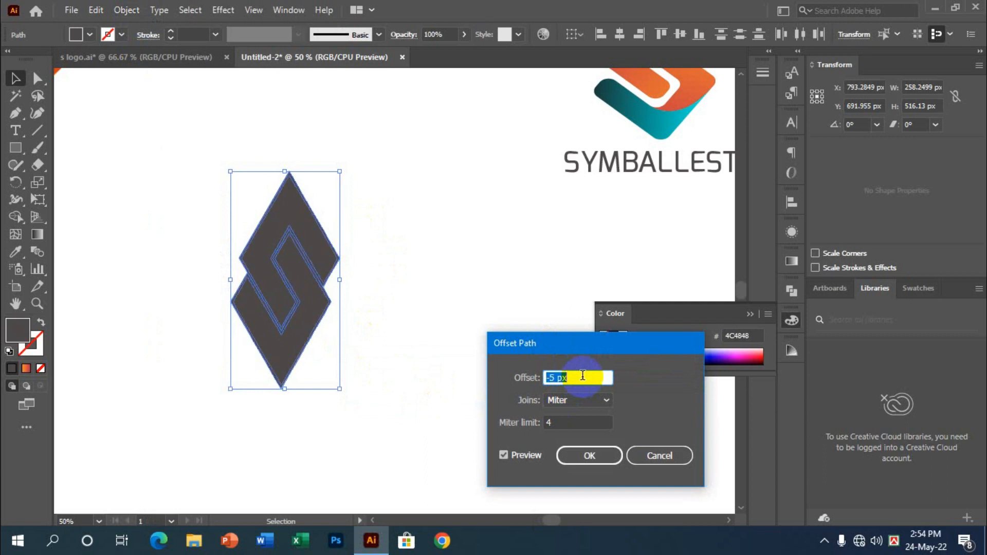
pyautogui.press('Down')
pyautogui.press('Down')
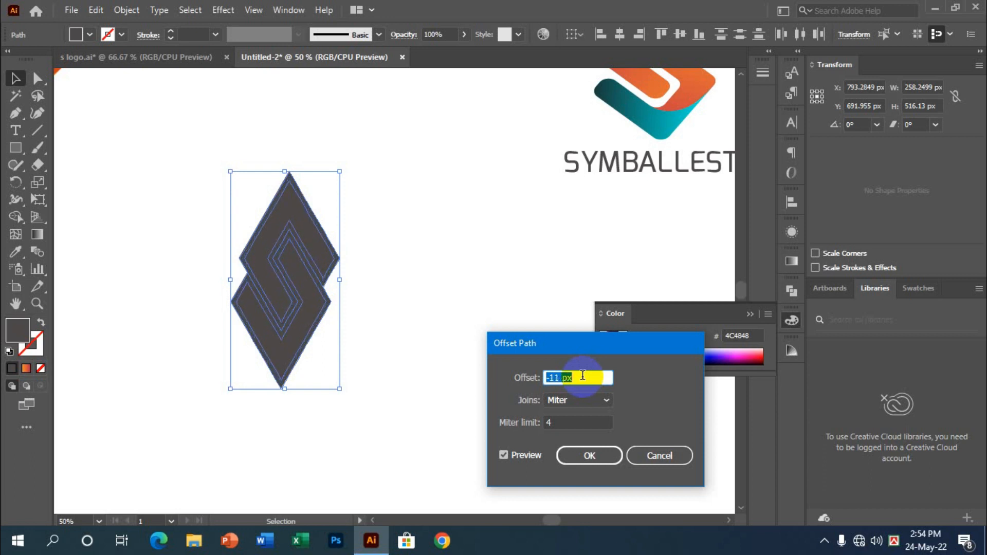
pyautogui.click(590, 456)
# Move the inset copies of the S halves out beside the original shapes and deselect them.
pyautogui.moveTo(307, 257); pyautogui.dragTo(486, 233)
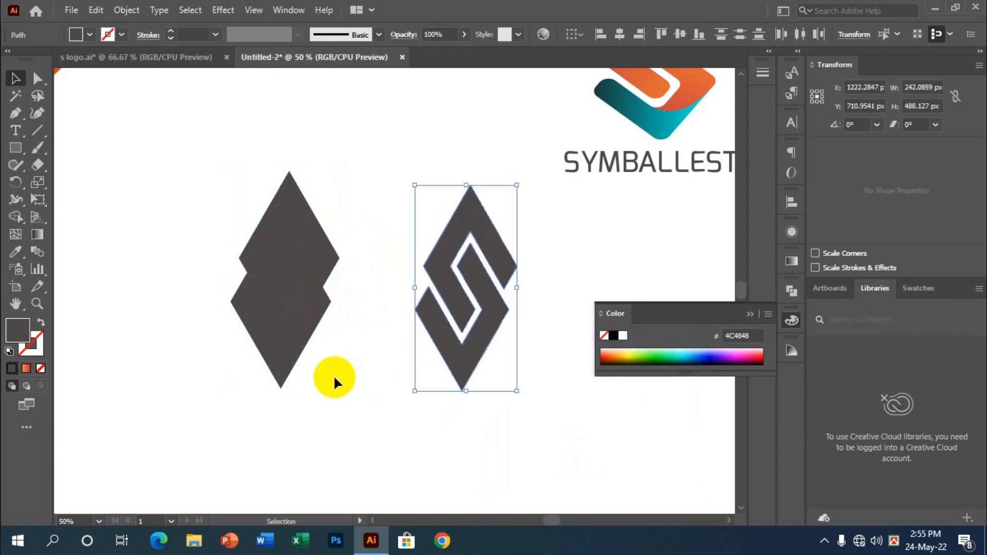
pyautogui.click(328, 395)
pyautogui.scroll(-1, 326, 385)
pyautogui.scroll(-2, 324, 378)
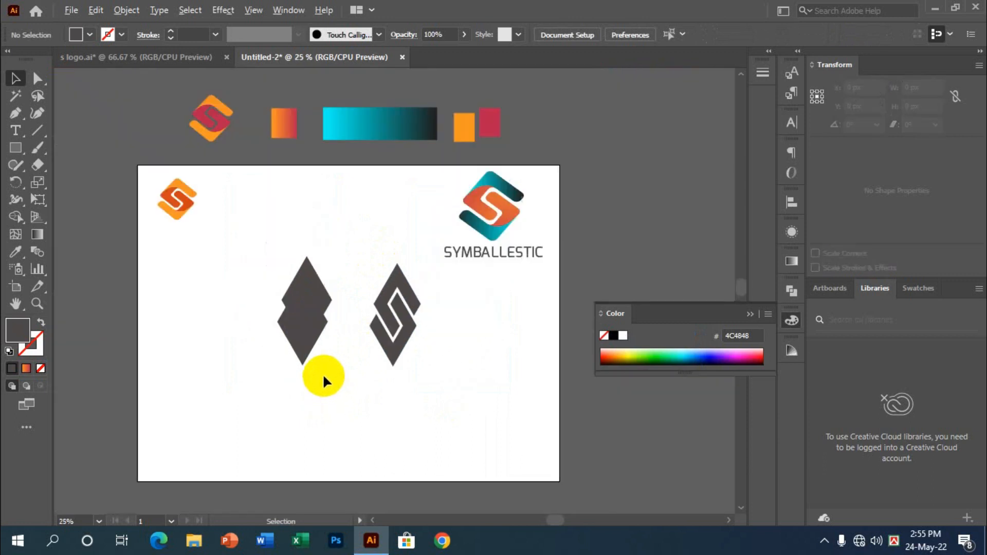
pyautogui.scroll(1, 417, 310)
pyautogui.scroll(2, 419, 314)
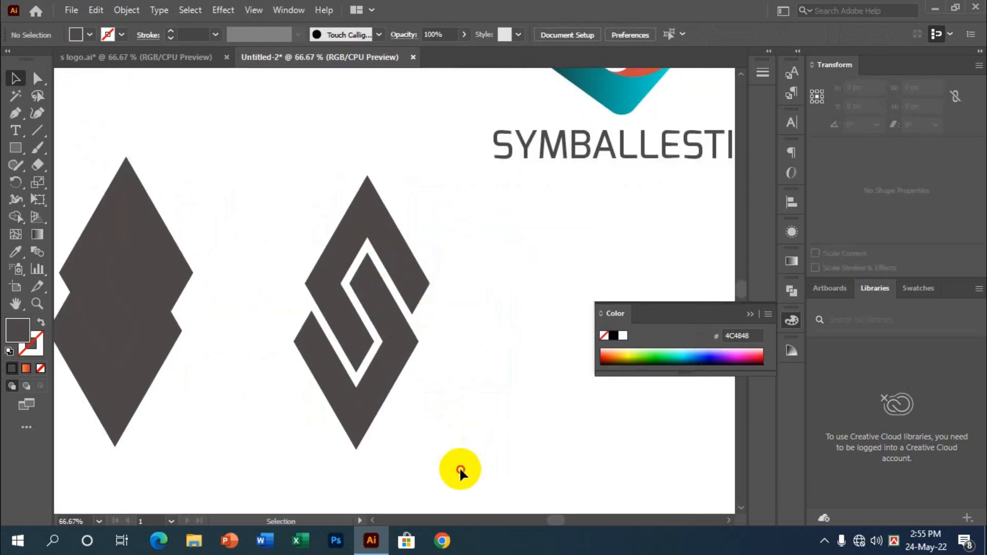
# Try to round all corners of the two inset S halves with their live corner handles.
pyautogui.moveTo(457, 468); pyautogui.dragTo(269, 194)
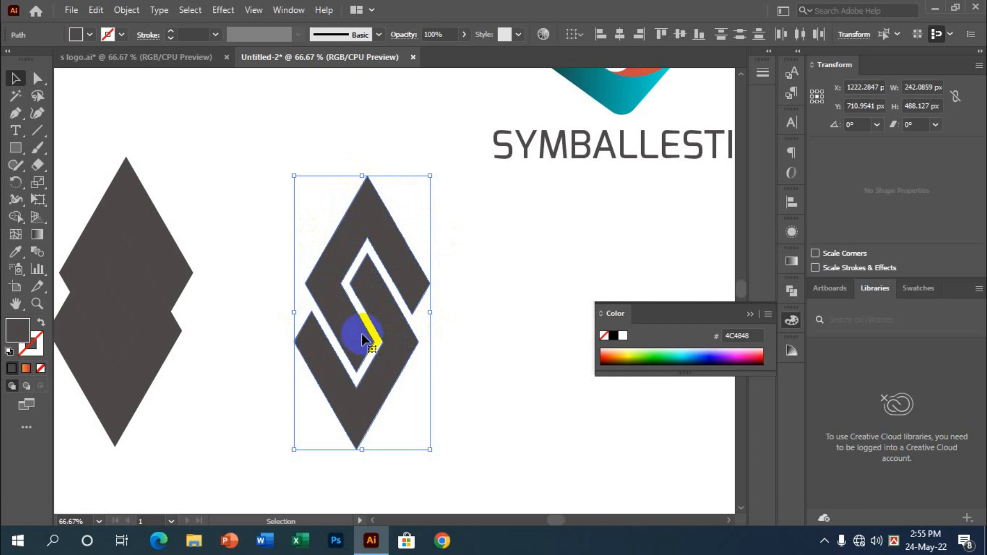
pyautogui.scroll(-1, 363, 339)
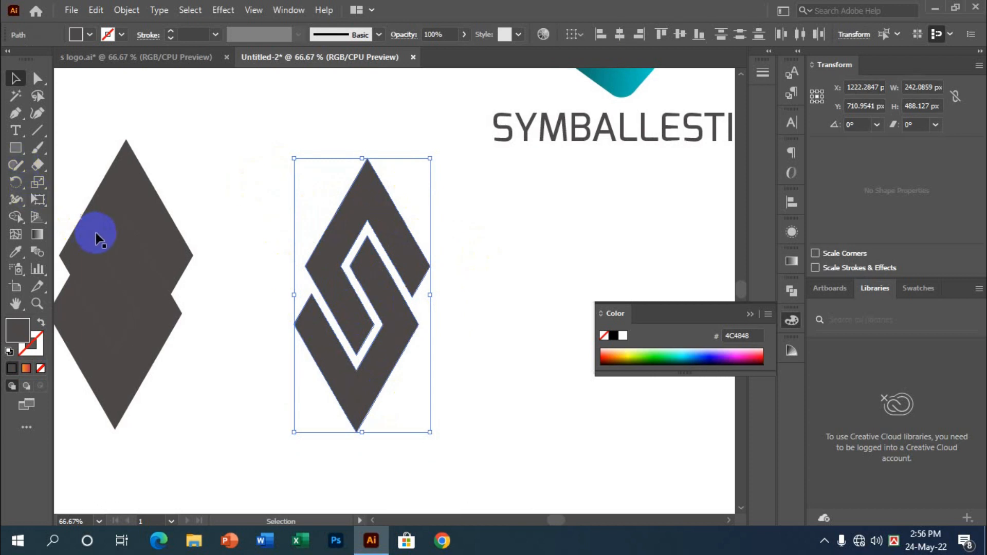
pyautogui.press('a')
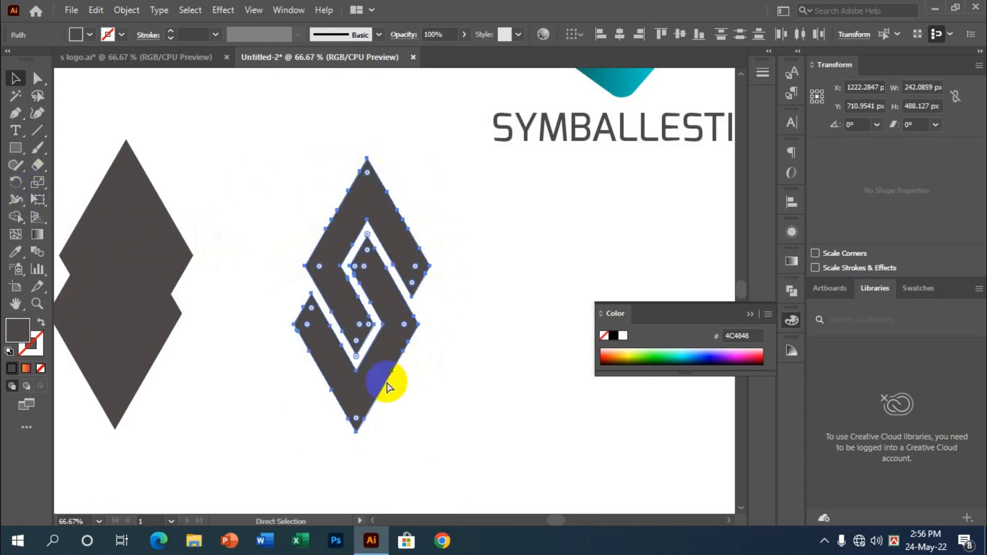
pyautogui.click(420, 269)
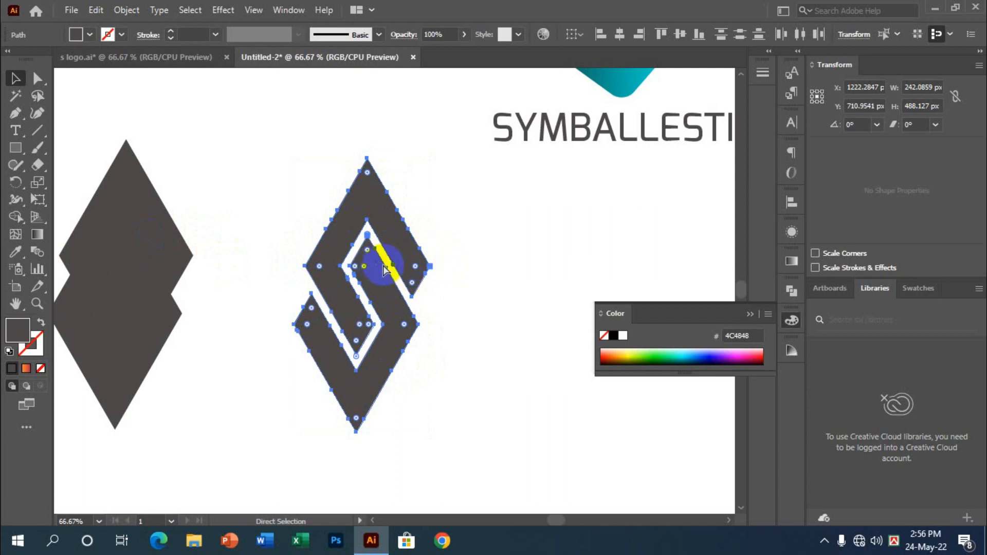
pyautogui.press('ctrl')
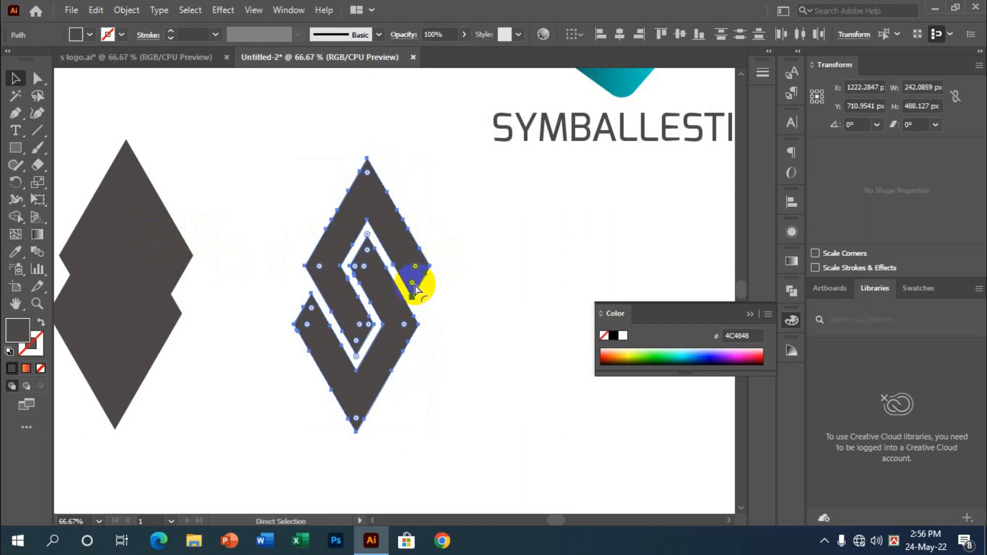
pyautogui.moveTo(414, 286); pyautogui.dragTo(386, 208)
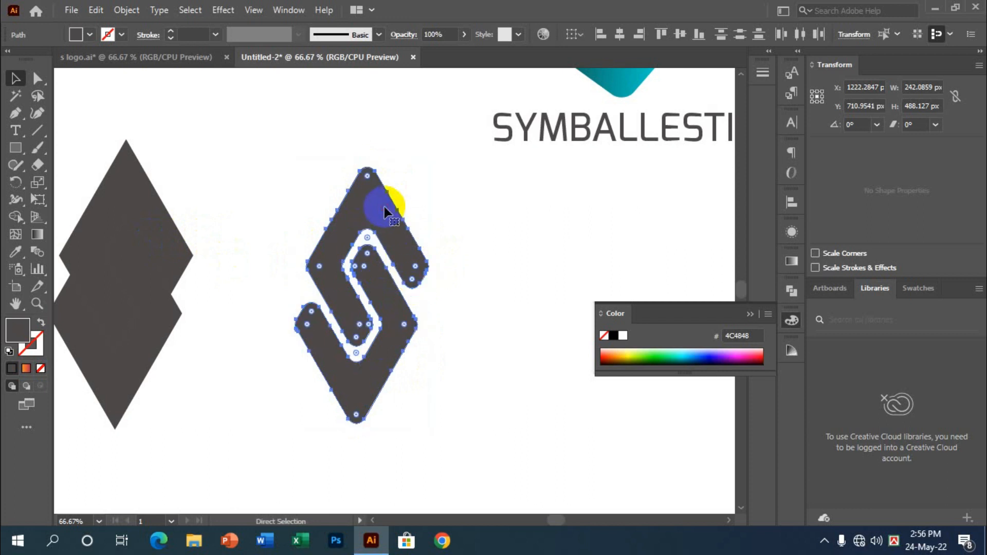
pyautogui.press('ctrl')
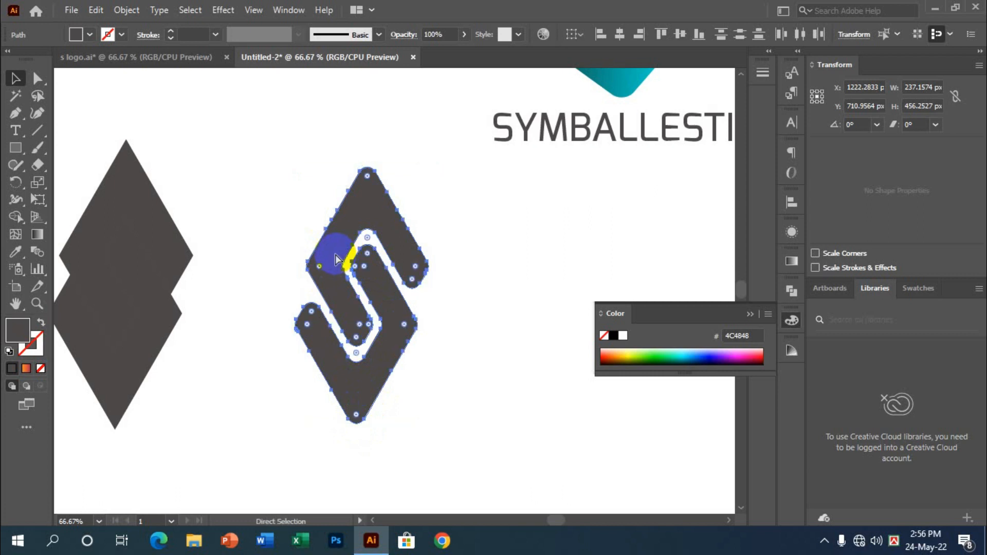
pyautogui.hotkey('ctrl', 'z')
# Reselect both S halves and delete the extra anchor point on the upper half's short lower-right edge.
pyautogui.click(240, 206)
pyautogui.moveTo(254, 142); pyautogui.dragTo(449, 476)
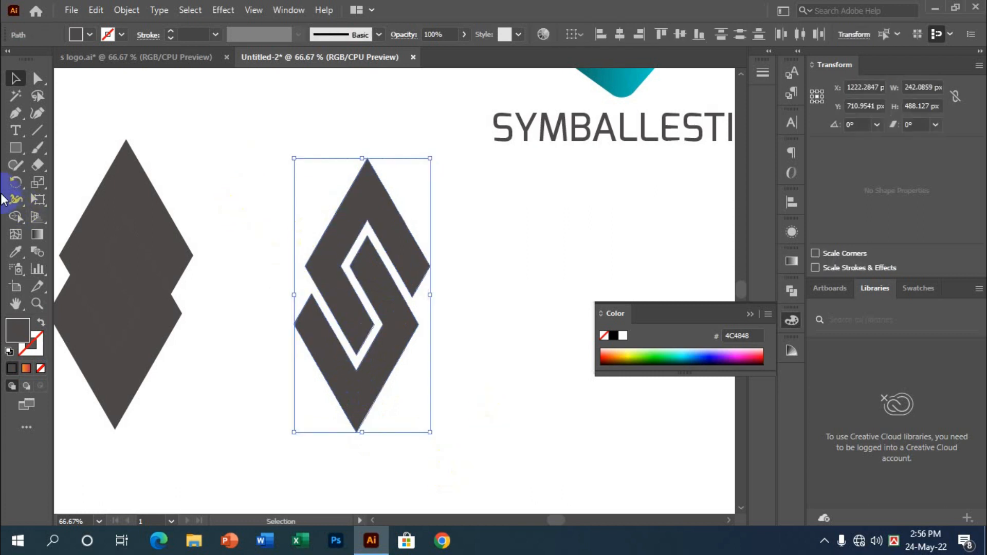
pyautogui.moveTo(15, 114); pyautogui.dragTo(80, 146)
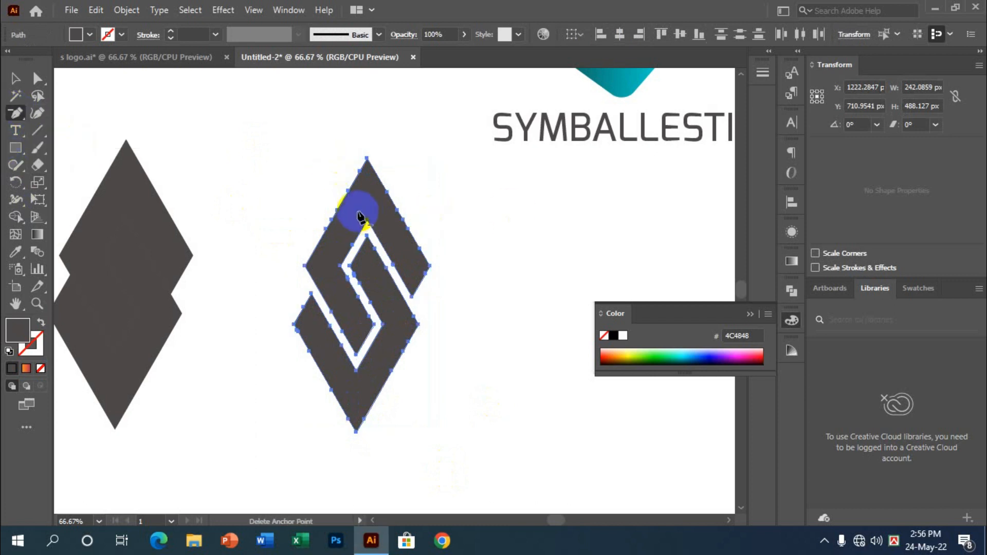
pyautogui.scroll(1, 373, 213)
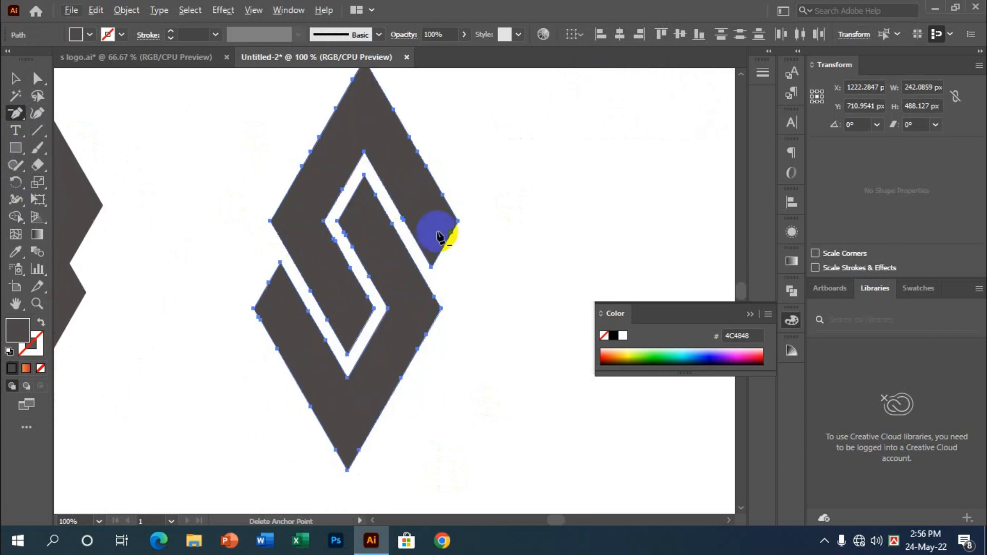
pyautogui.click(452, 250)
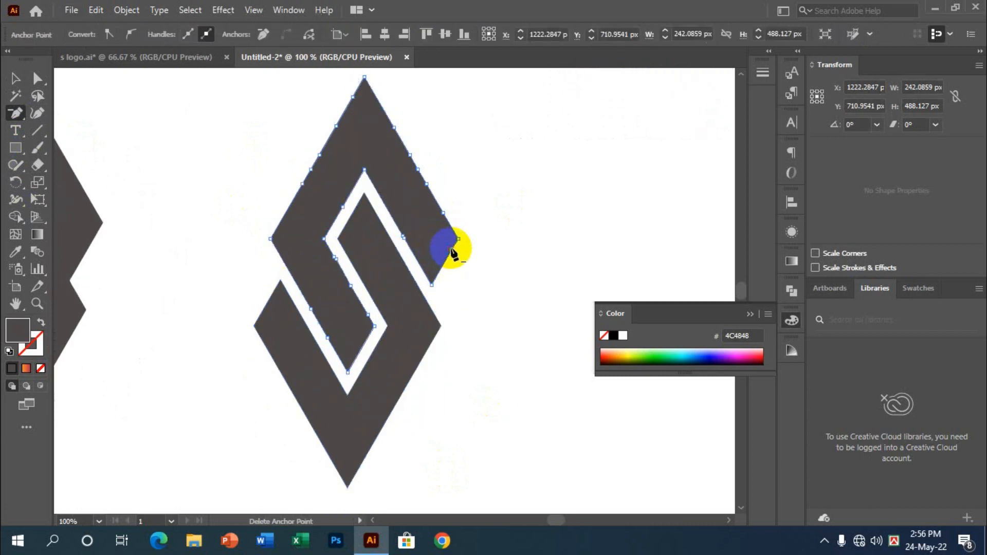
pyautogui.click(452, 252)
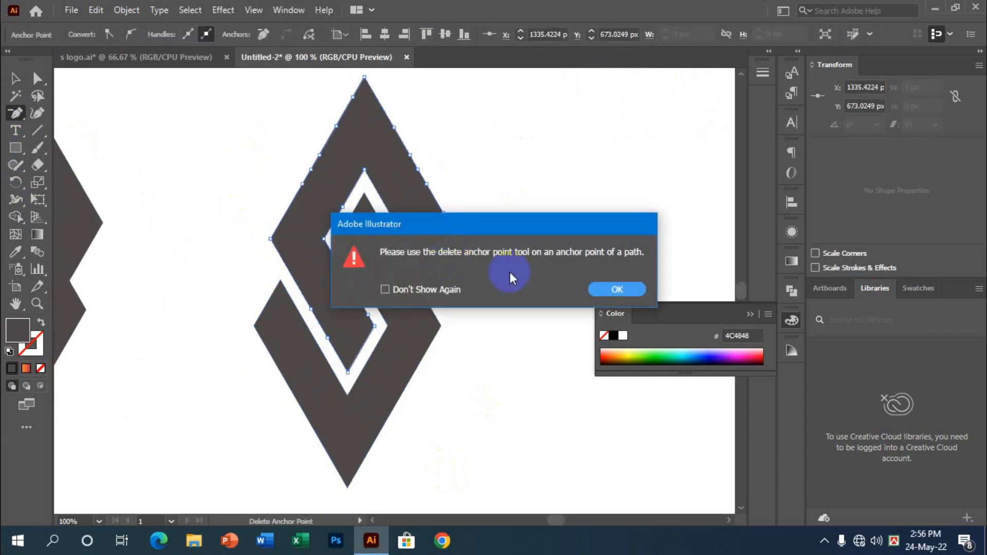
pyautogui.press('Return')
# Delete the extra anchor points along the upper S half's outer right edge, undoing any wrong removal.
pyautogui.scroll(2, 459, 260)
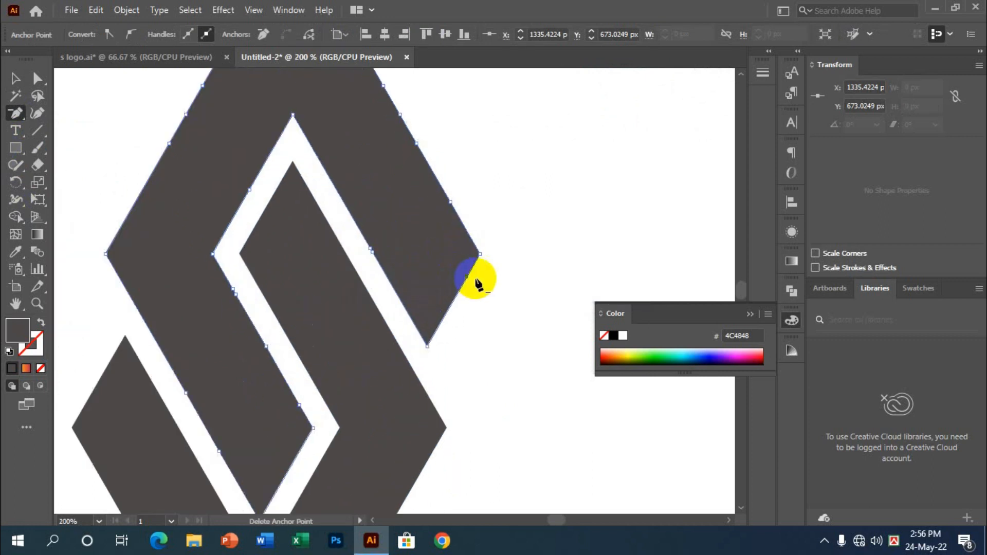
pyautogui.scroll(-2, 454, 244)
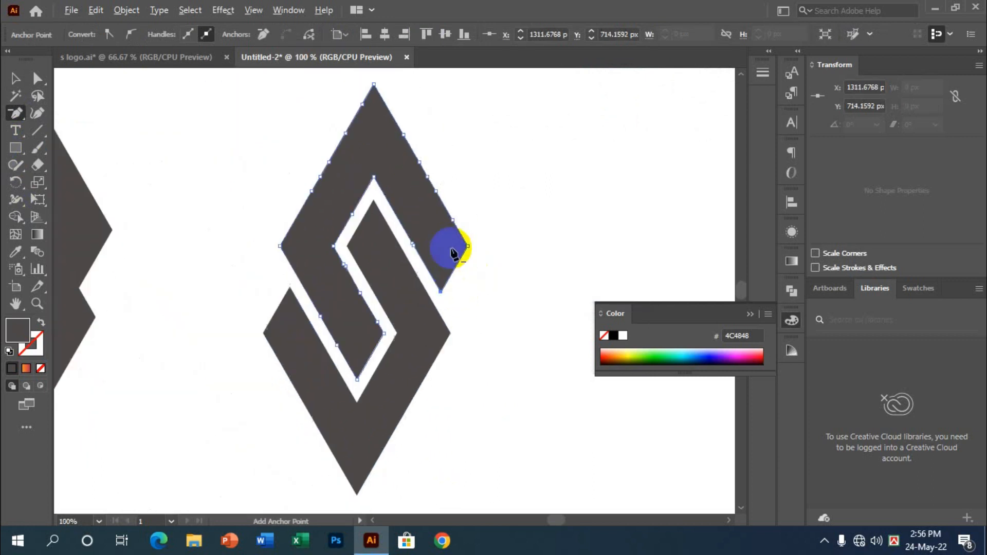
pyautogui.click(454, 225)
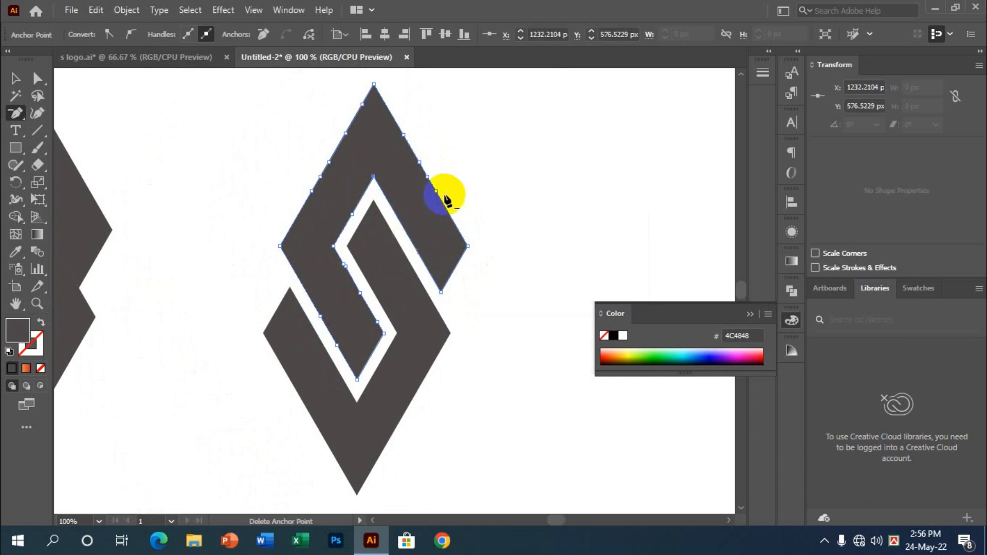
pyautogui.hotkey('ctrl', 'z')
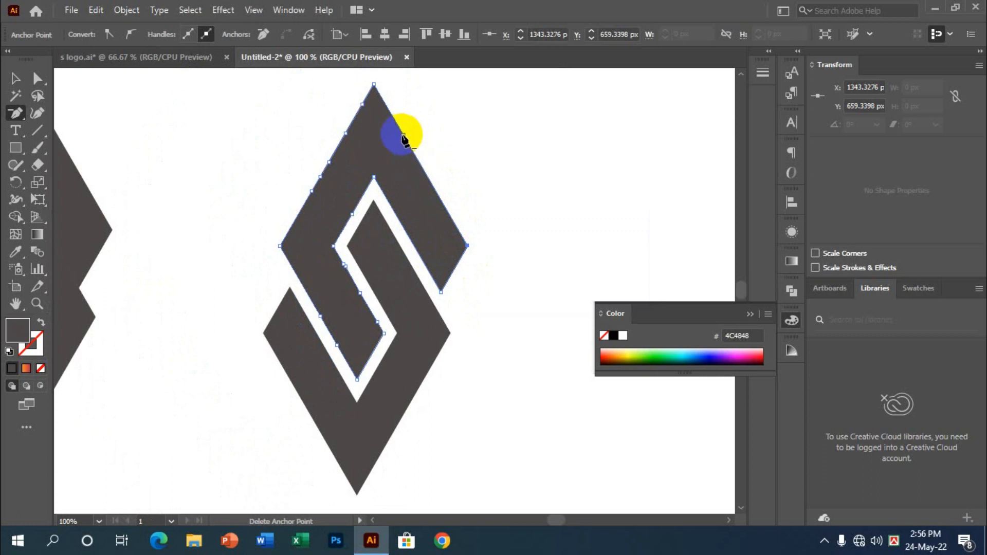
# Delete the extra anchor points on the lower S half's outer lower-right edge and beside its right corner.
pyautogui.scroll(-2, 411, 352)
pyautogui.click(412, 352)
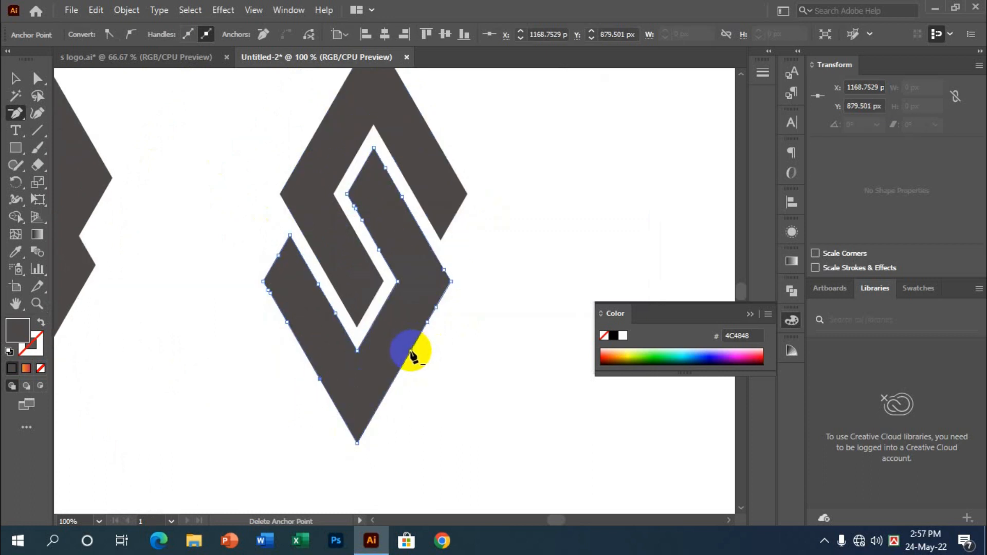
pyautogui.click(411, 351)
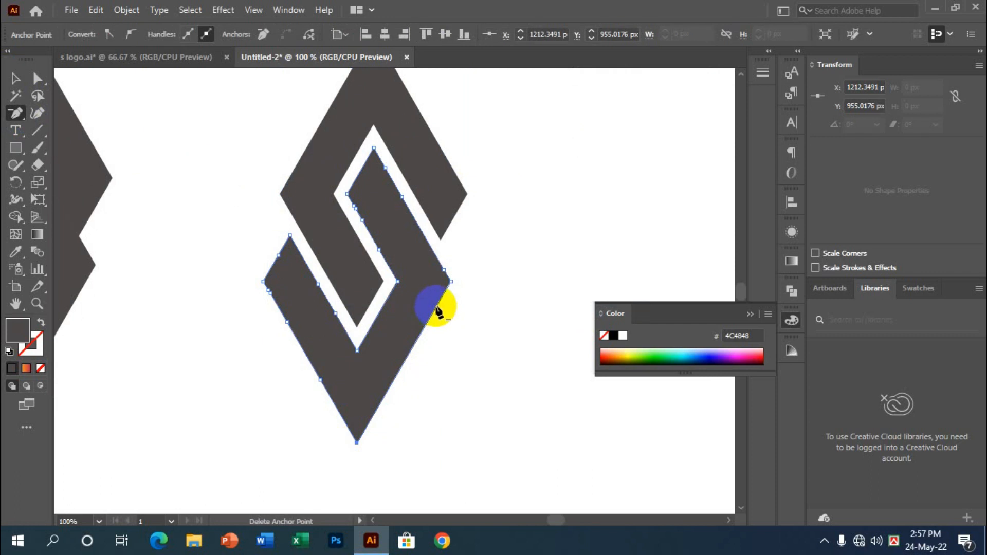
pyautogui.click(444, 270)
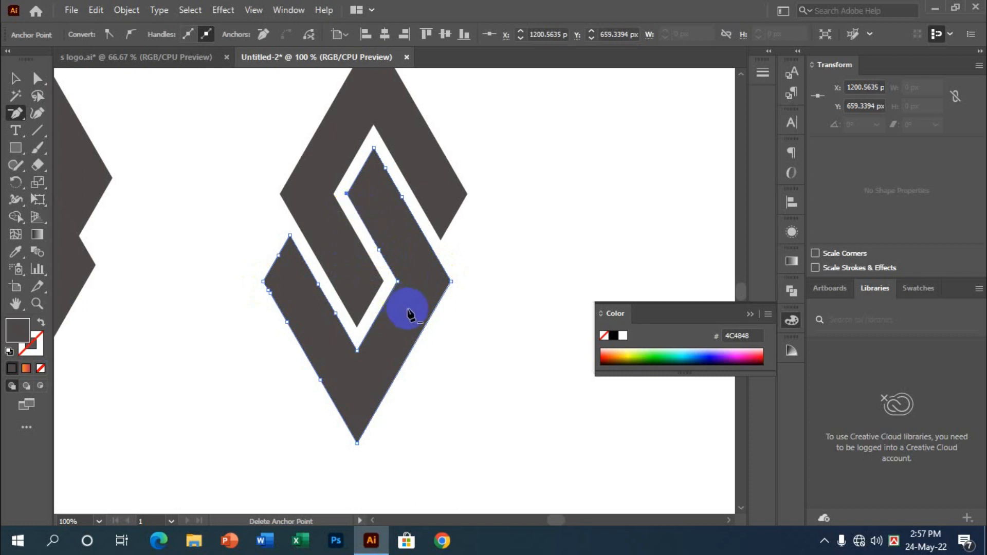
# Delete the extra anchor point below the lower half's upper tip, and undo the removal of its inner left corner.
pyautogui.scroll(1, 408, 309)
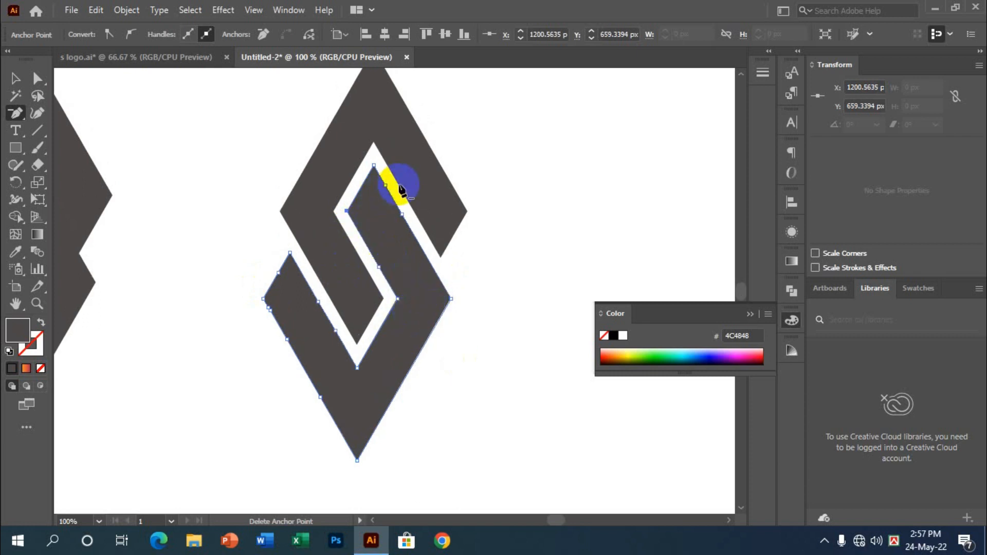
pyautogui.scroll(-1, 398, 210)
pyautogui.scroll(2, 427, 273)
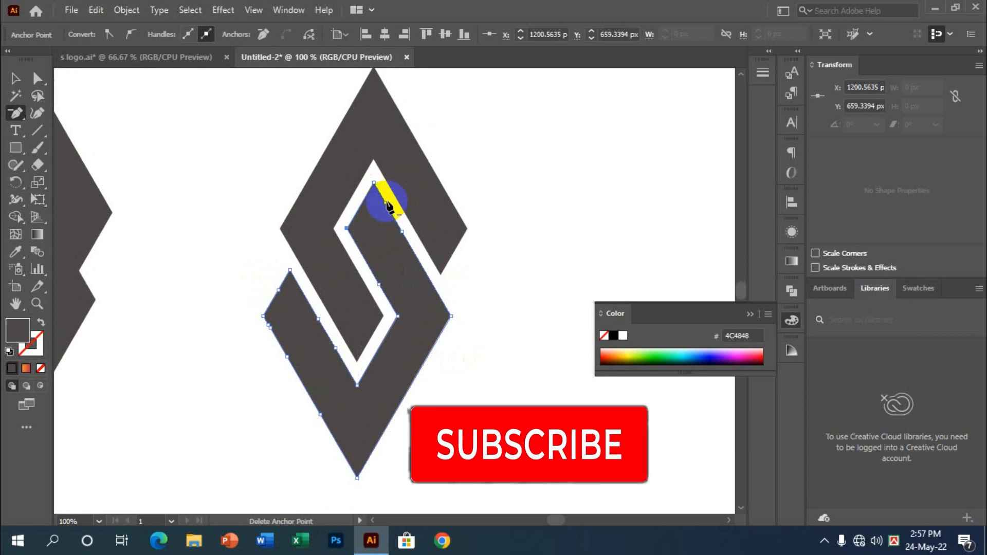
pyautogui.click(385, 204)
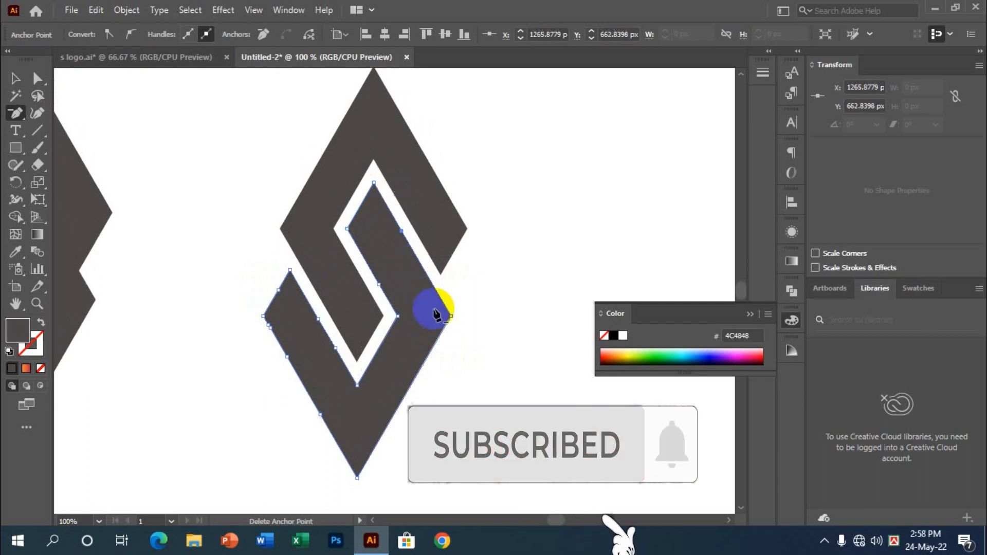
pyautogui.scroll(-2, 434, 311)
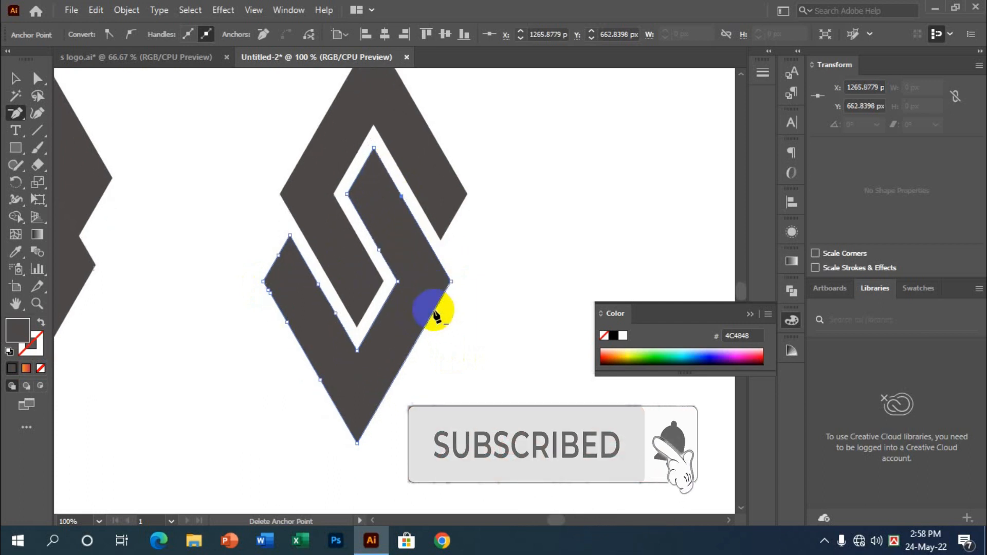
pyautogui.click(348, 195)
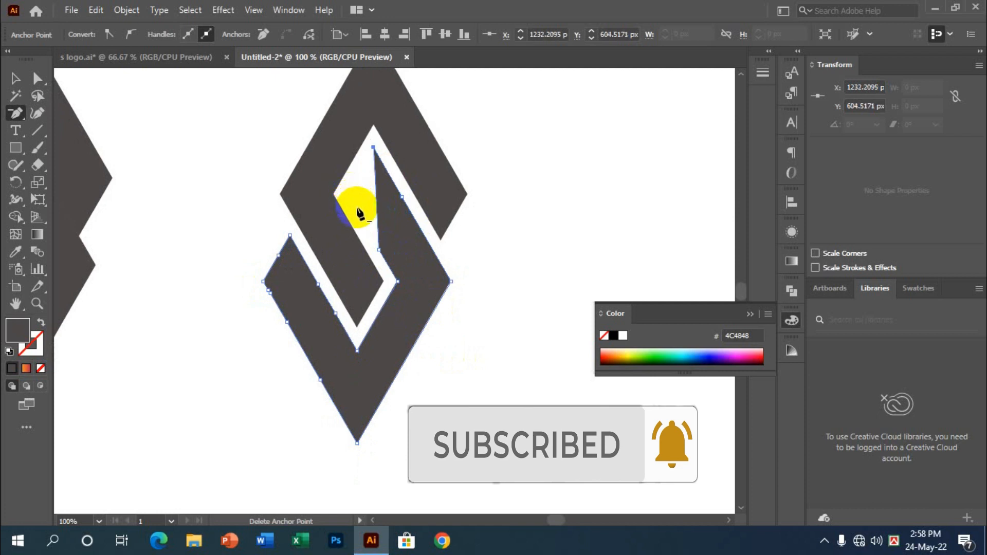
pyautogui.hotkey('ctrl', 'z')
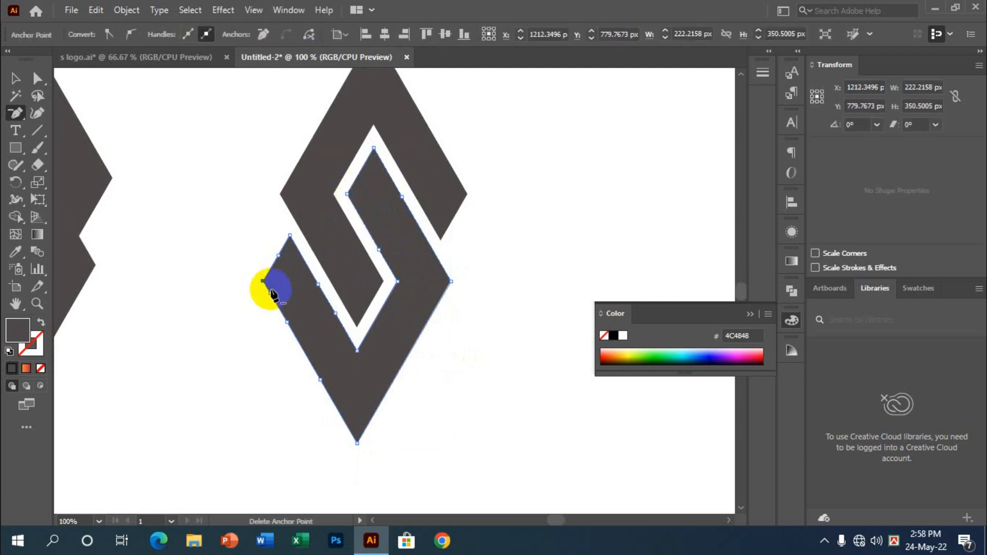
# Delete the extra anchor points around the lower half's left tip and on both sides of its diagonal stem.
pyautogui.click(271, 293)
pyautogui.click(278, 255)
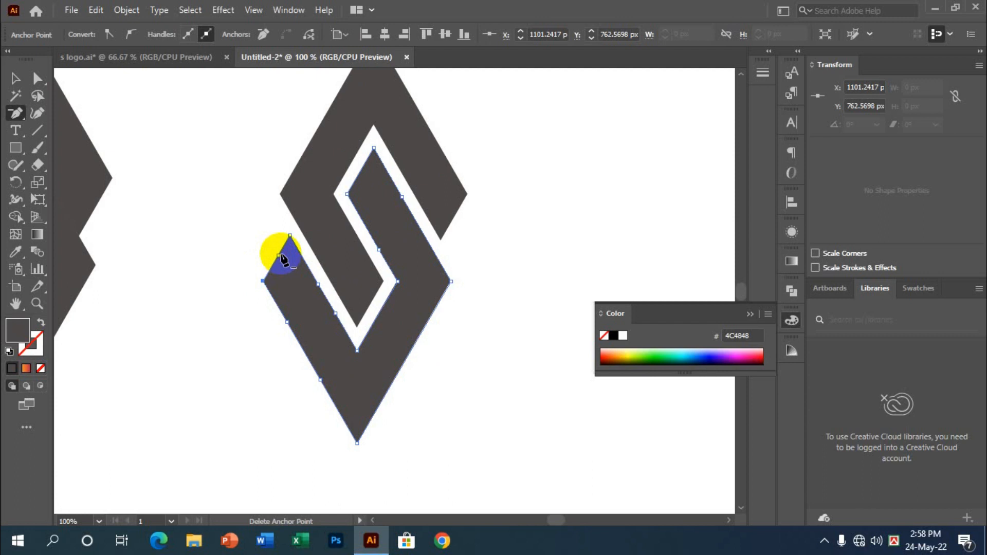
pyautogui.scroll(3, 459, 375)
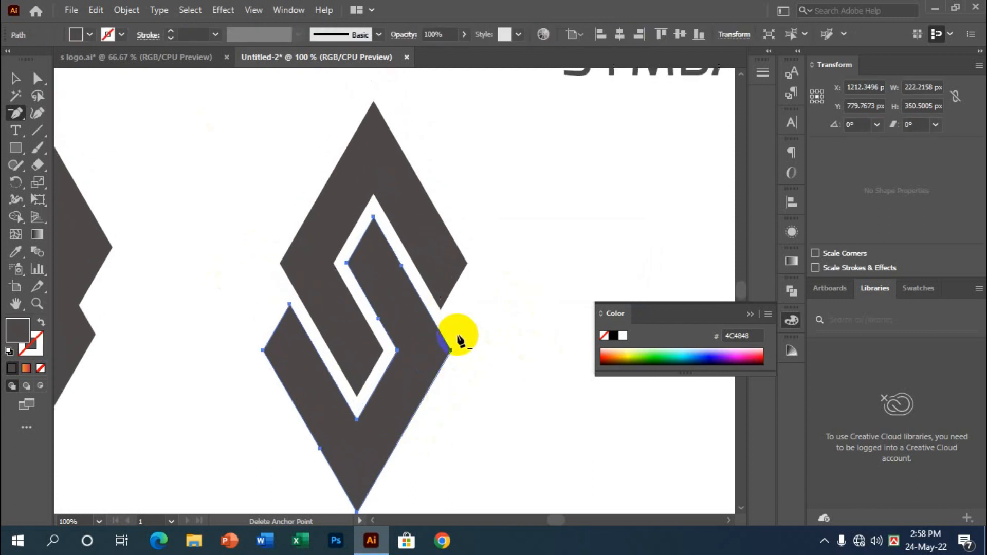
pyautogui.scroll(-2, 383, 242)
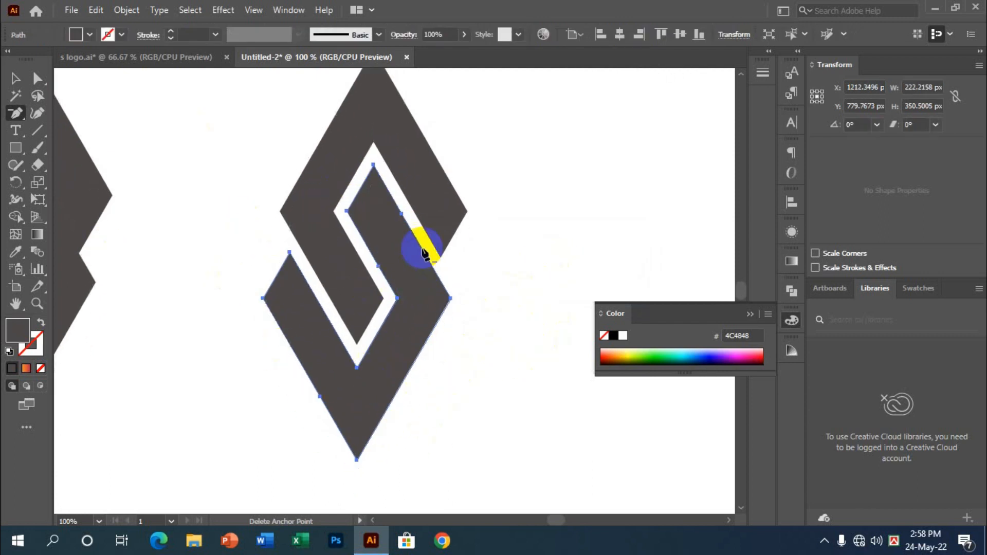
pyautogui.click(403, 215)
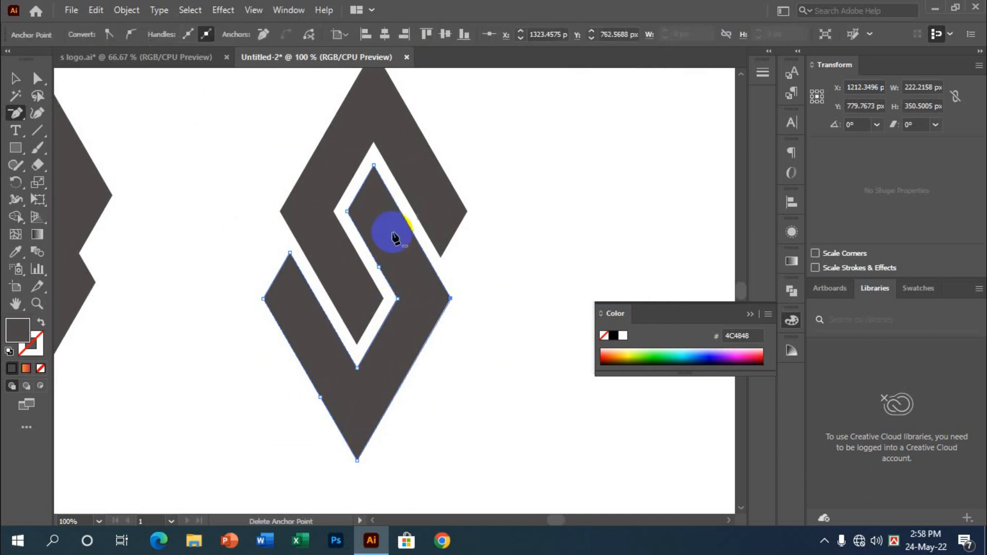
pyautogui.click(379, 268)
pyautogui.click(15, 77)
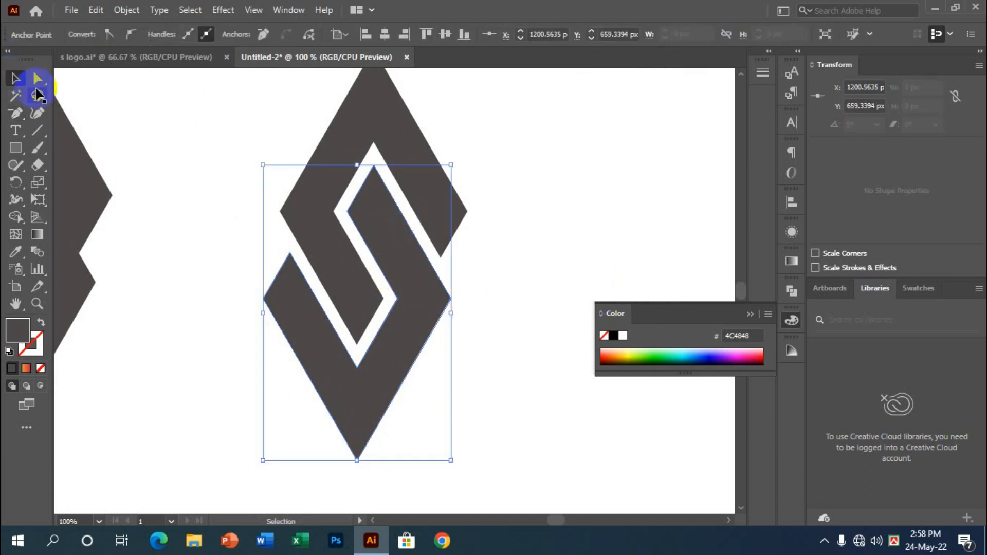
# Round all corners of both S halves with the live corner handles and squash the mark to about 266 by 372 px.
pyautogui.click(202, 289)
pyautogui.scroll(-2, 440, 380)
pyautogui.scroll(2, 440, 381)
pyautogui.moveTo(470, 435); pyautogui.dragTo(252, 146)
pyautogui.scroll(-2, 260, 151)
pyautogui.scroll(2, 288, 159)
pyautogui.press('a')
pyautogui.click(302, 180)
pyautogui.press('v')
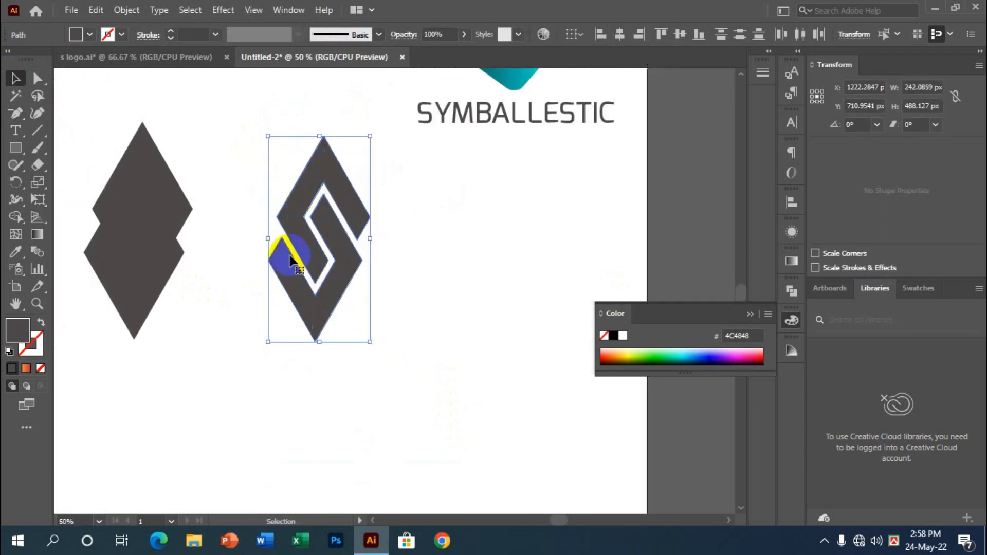
pyautogui.keyDown('alt'); pyautogui.scroll(2, 279, 249); pyautogui.keyUp('alt')
pyautogui.press('a')
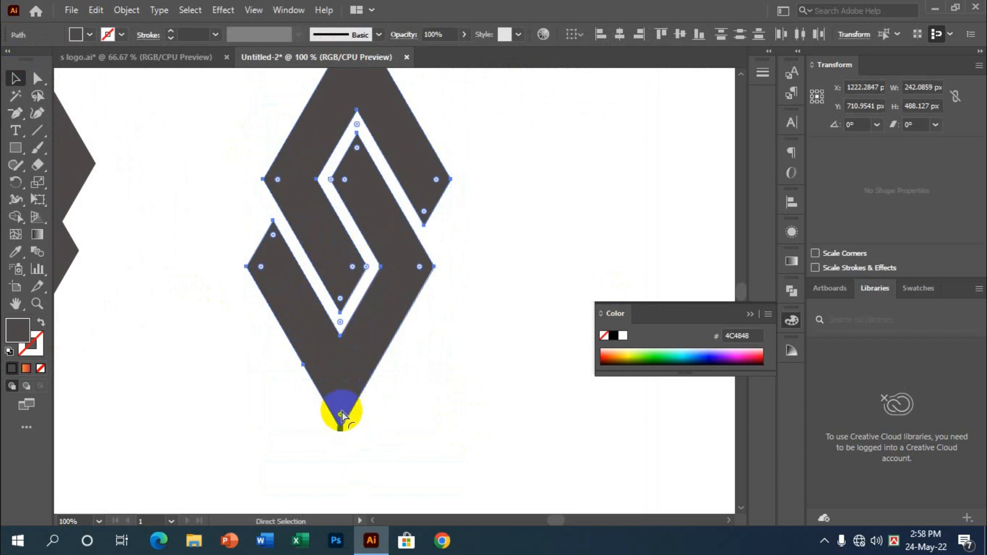
pyautogui.moveTo(340, 417); pyautogui.dragTo(340, 404)
pyautogui.press('v')
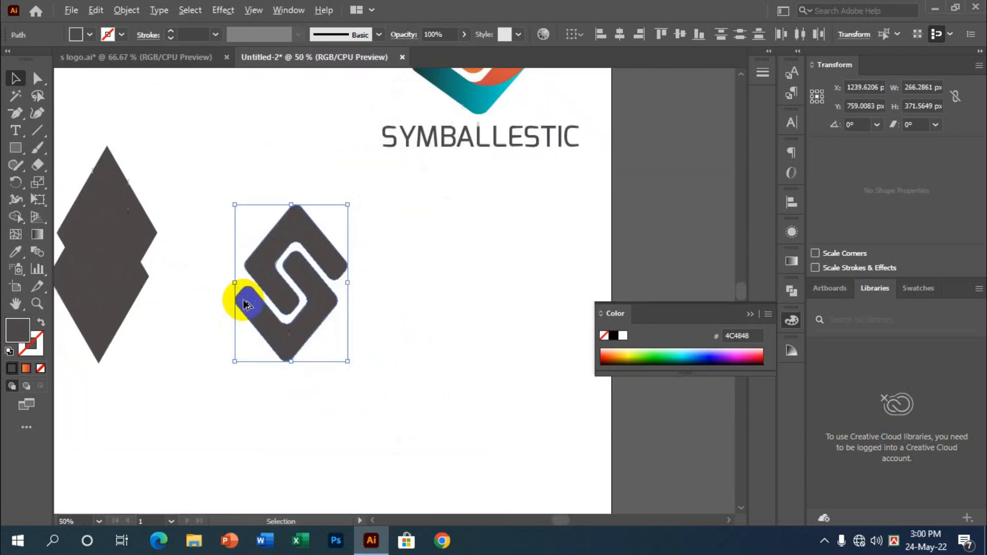
pyautogui.click(432, 331)
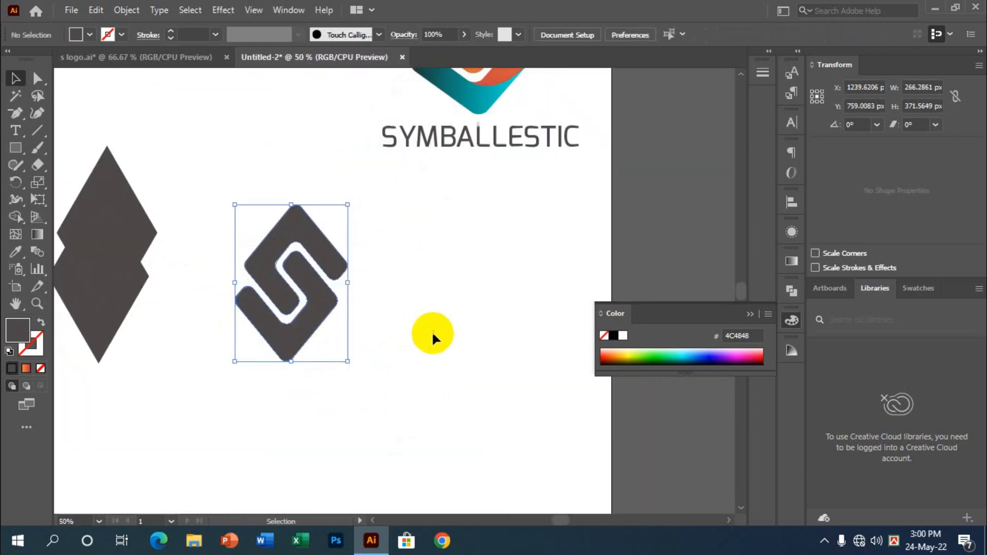
# Fill the lower S half with the orange-to-red gradient sampled from the inner S of the SYMBALLESTIC logo.
pyautogui.scroll(1, 308, 315)
pyautogui.scroll(1, 287, 315)
pyautogui.click(408, 377)
pyautogui.click(322, 303)
pyautogui.click(379, 343)
pyautogui.click(345, 320)
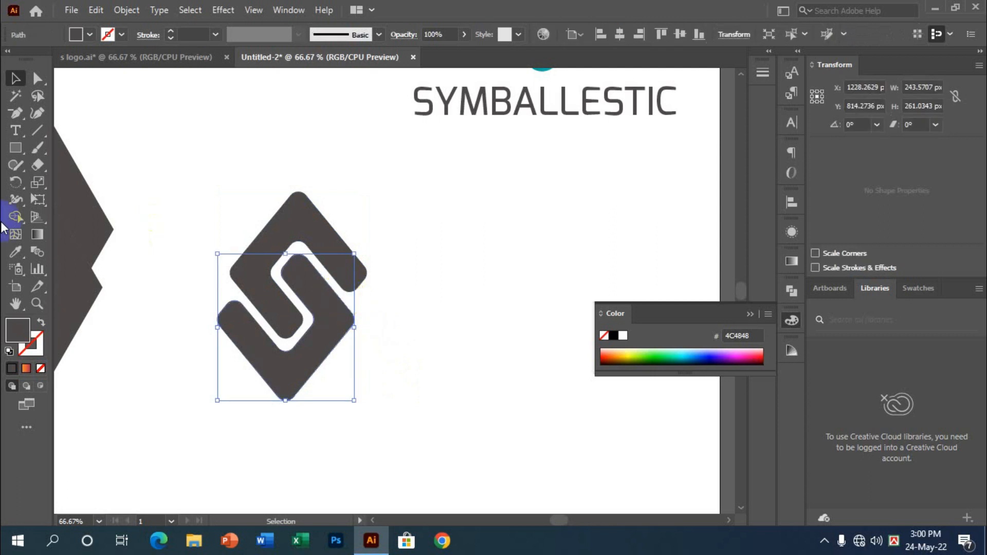
pyautogui.scroll(-2, 287, 331)
pyautogui.click(16, 251)
pyautogui.click(441, 166)
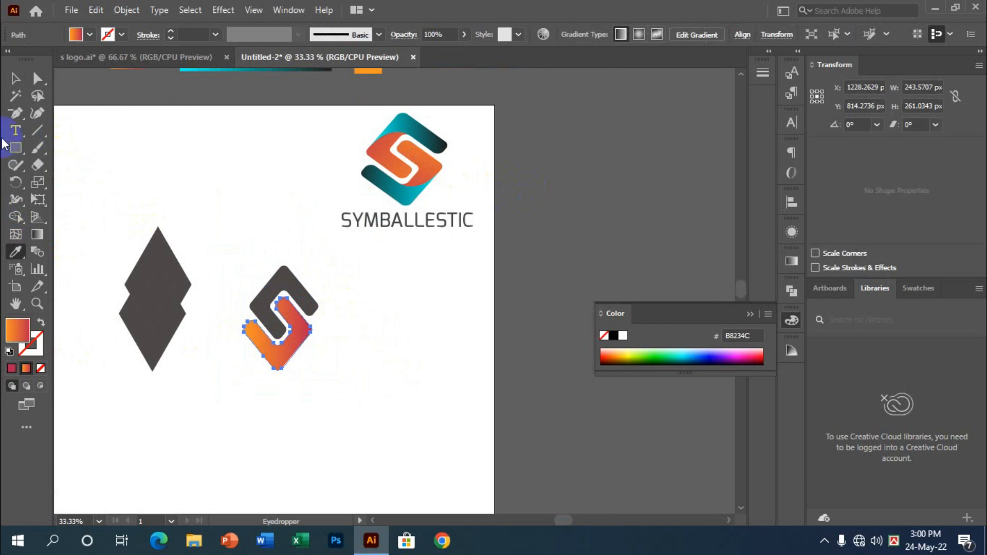
# Fill the upper S half with the teal-to-black gradient sampled from the SYMBALLESTIC logo and deselect it.
pyautogui.click(15, 80)
pyautogui.click(215, 177)
pyautogui.click(294, 277)
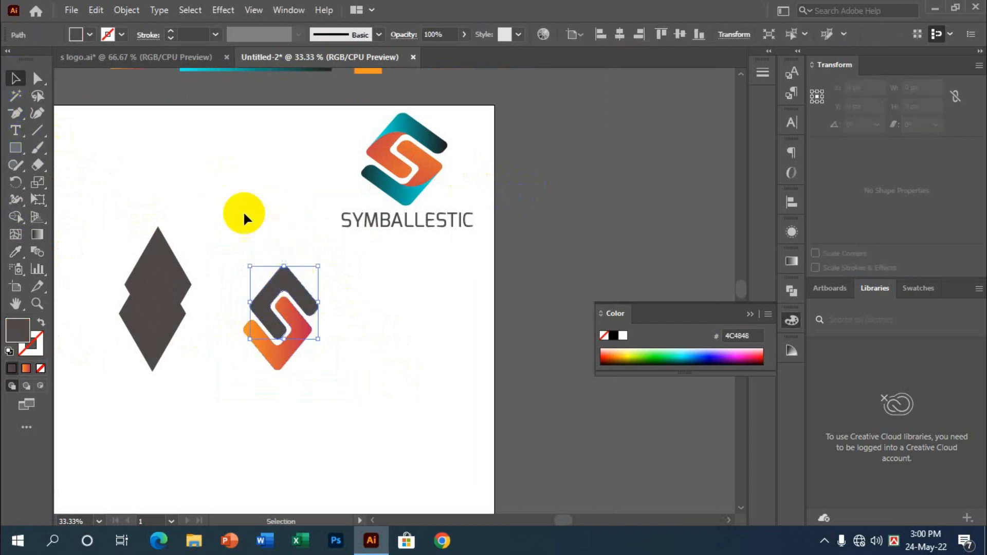
pyautogui.click(16, 250)
pyautogui.click(429, 127)
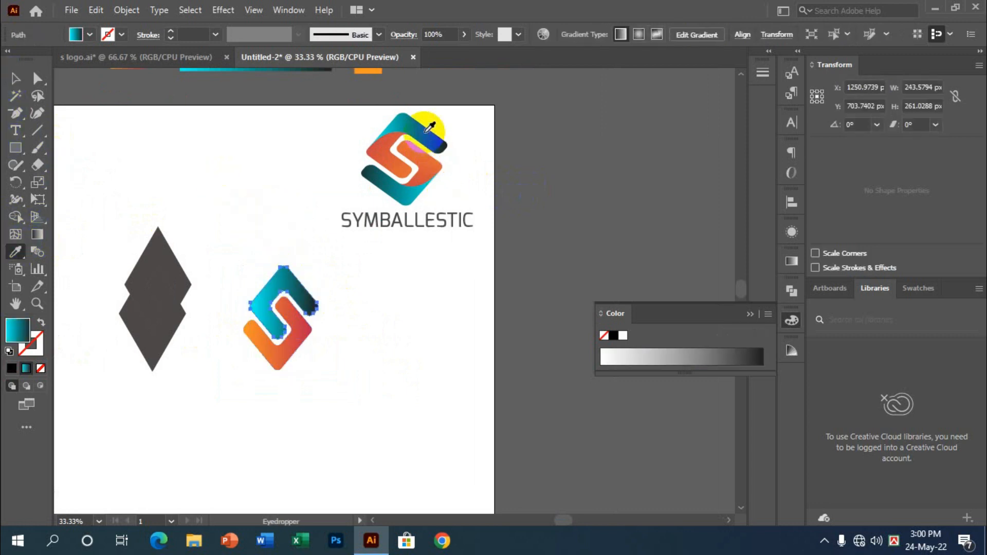
pyautogui.click(14, 78)
pyautogui.click(406, 374)
# Duplicate the coloured S mark to the top of the artboard, left of the SYMBALLESTIC logo.
pyautogui.scroll(-3, 386, 345)
pyautogui.scroll(3, 390, 337)
pyautogui.scroll(-1, 406, 345)
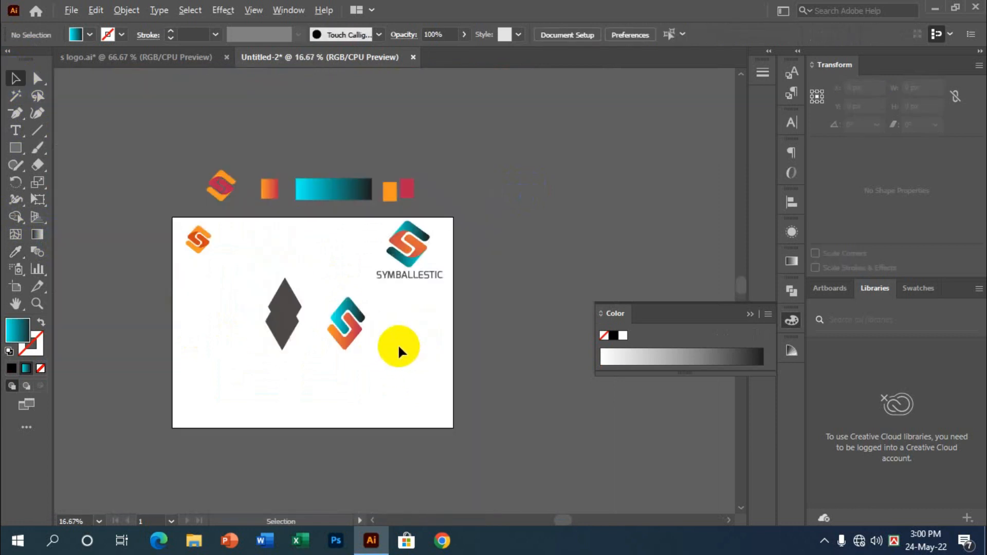
pyautogui.scroll(1, 398, 344)
pyautogui.moveTo(380, 355); pyautogui.dragTo(270, 247)
pyautogui.moveTo(310, 280); pyautogui.dragTo(266, 114)
pyautogui.moveTo(283, 156); pyautogui.dragTo(285, 157)
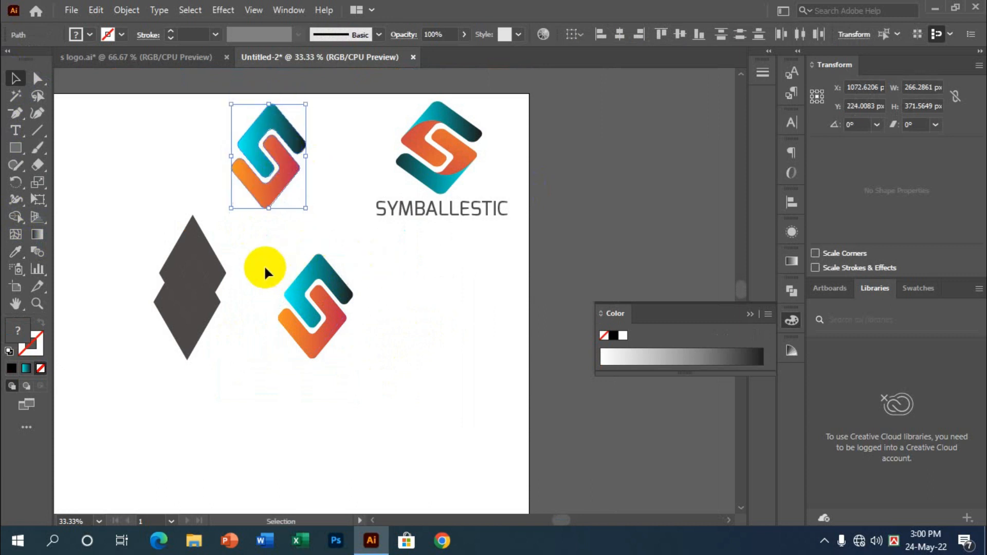
# Move the dark double-diamond shape further left, away from the coloured S marks, and deselect it.
pyautogui.scroll(-1, 264, 268)
pyautogui.click(250, 332)
pyautogui.moveTo(195, 251); pyautogui.dragTo(138, 226)
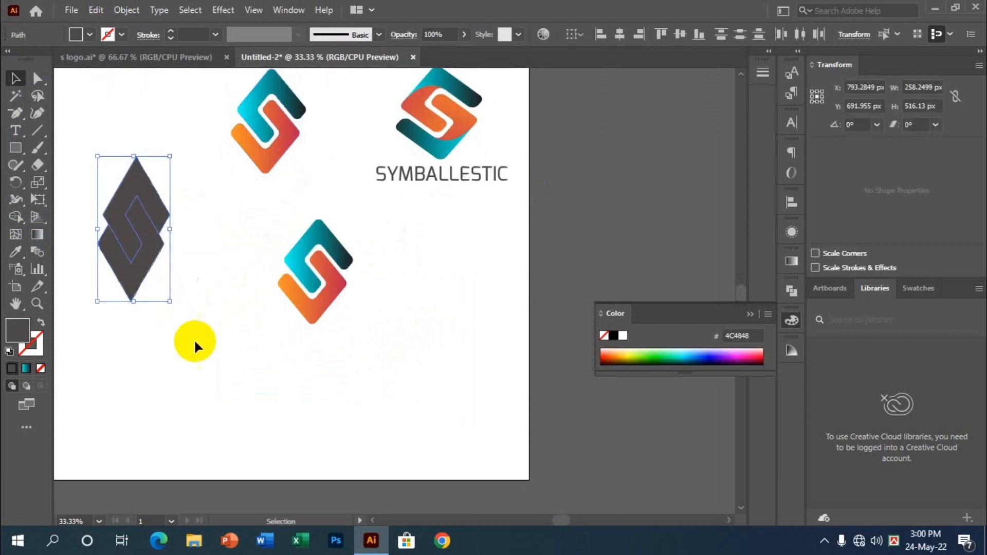
pyautogui.click(195, 343)
pyautogui.scroll(1, 341, 331)
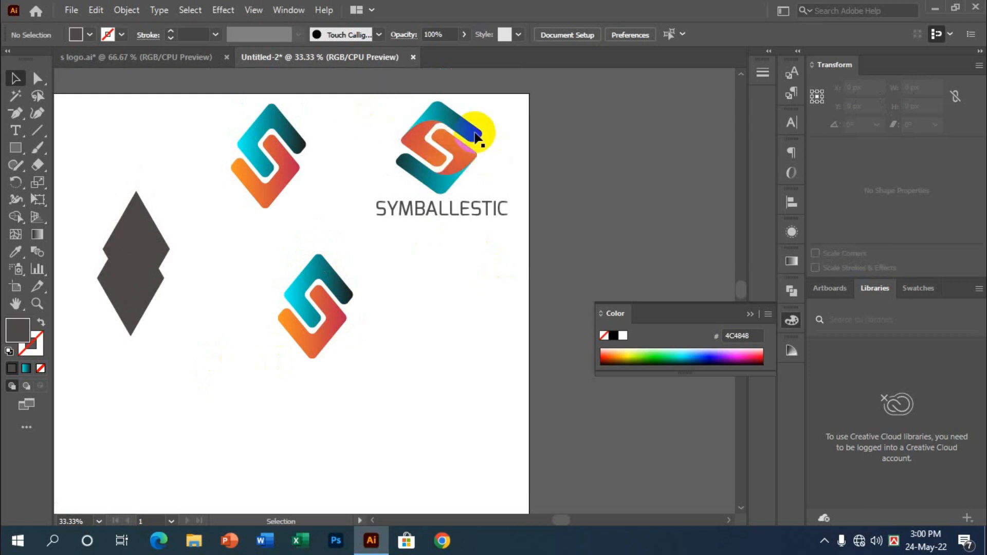
# Squash the middle coloured S mark to a near-square shape about 299 px wide and 301 px high, and deselect it.
pyautogui.scroll(1, 453, 186)
pyautogui.scroll(-2, 334, 314)
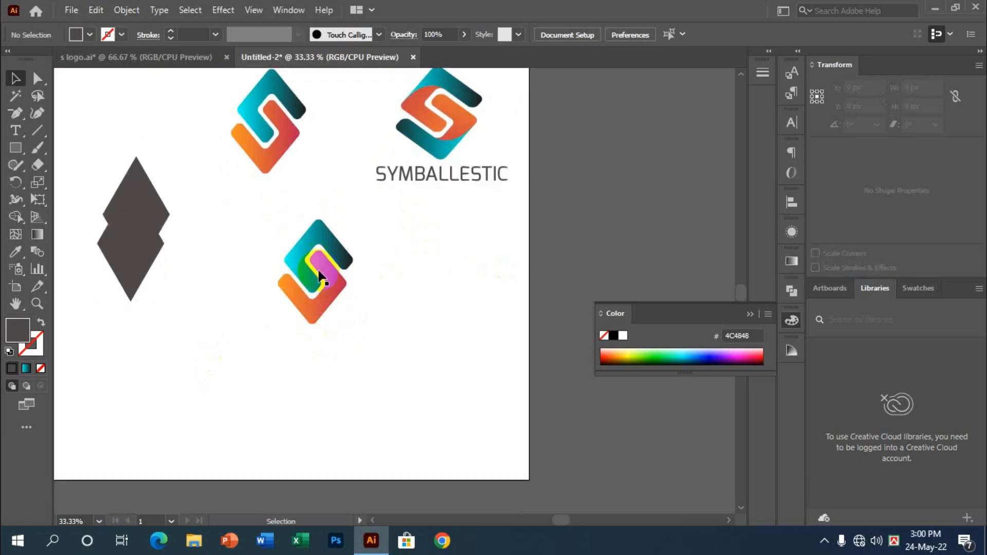
pyautogui.scroll(1, 355, 280)
pyautogui.moveTo(322, 286); pyautogui.dragTo(375, 366)
pyautogui.moveTo(317, 237); pyautogui.dragTo(316, 256)
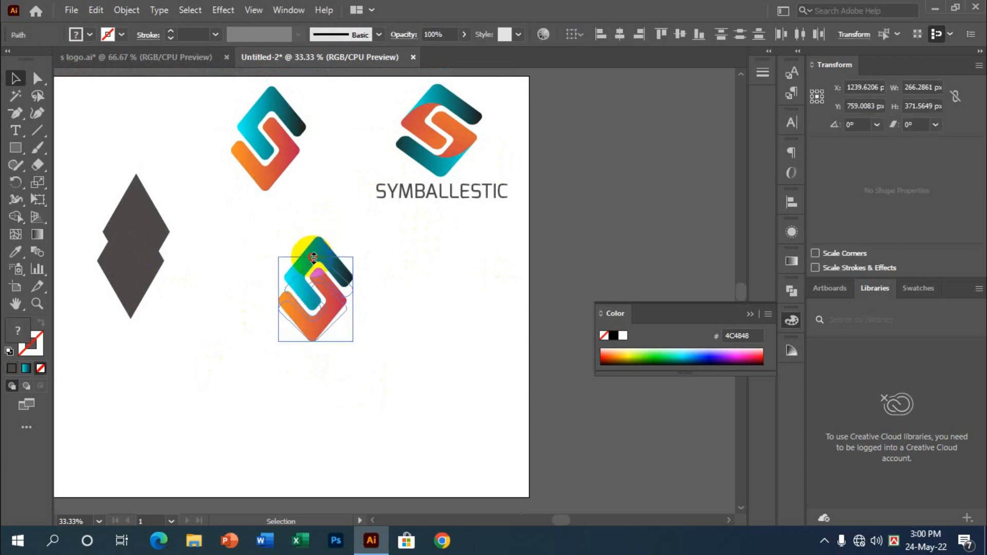
pyautogui.moveTo(353, 299); pyautogui.dragTo(362, 300)
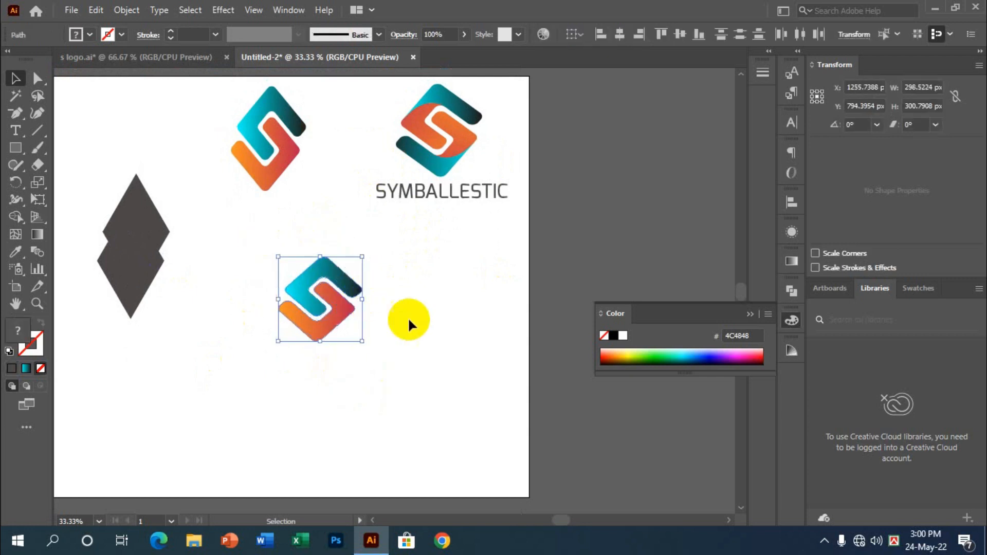
pyautogui.click(425, 292)
# Draw an open curved Pen path across the resized mark's orange half, from its inner notch to just past its outer right corner.
pyautogui.scroll(-1, 360, 286)
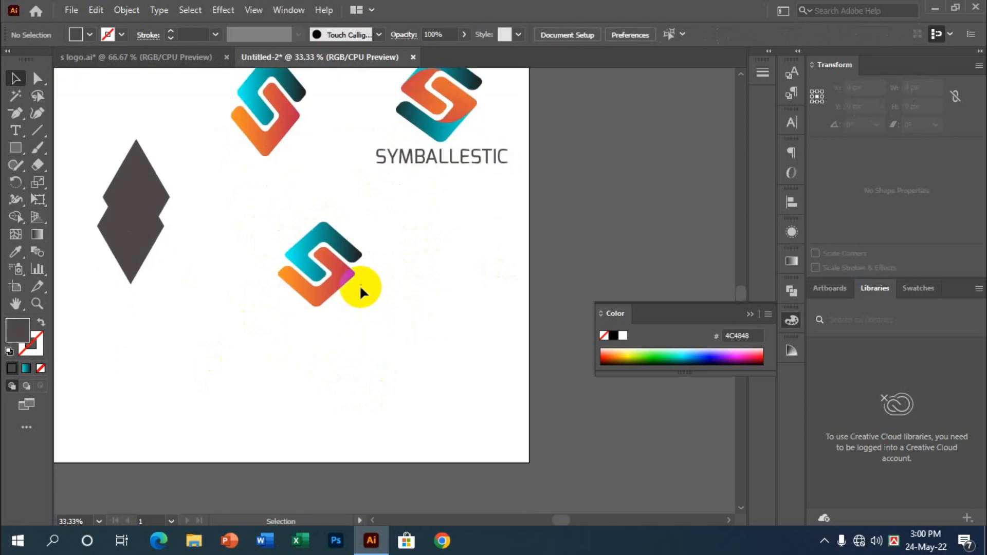
pyautogui.scroll(3, 451, 261)
pyautogui.scroll(-1, 437, 261)
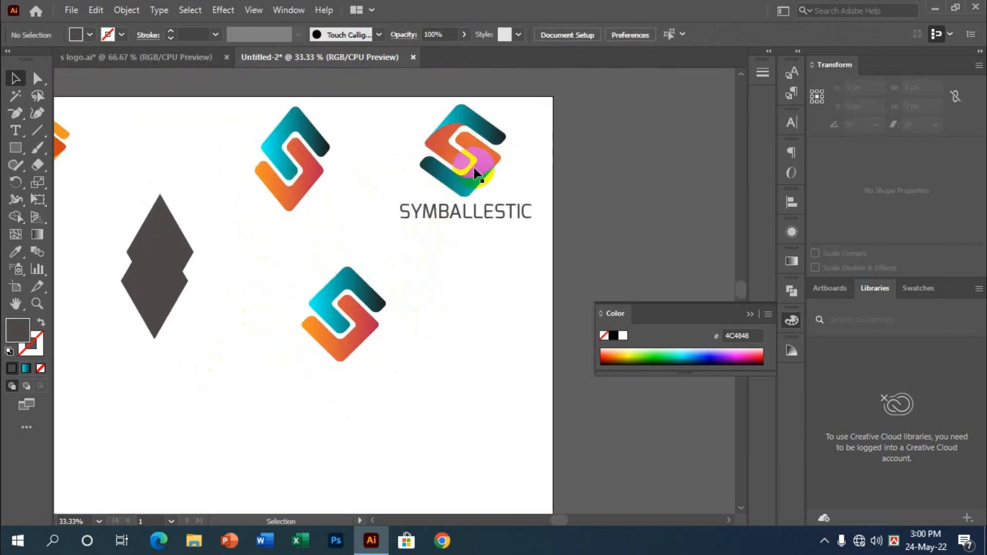
pyautogui.scroll(-1, 414, 257)
pyautogui.scroll(2, 411, 262)
pyautogui.moveTo(419, 382); pyautogui.dragTo(196, 226)
pyautogui.click(196, 226)
pyautogui.click(15, 113)
pyautogui.click(46, 113)
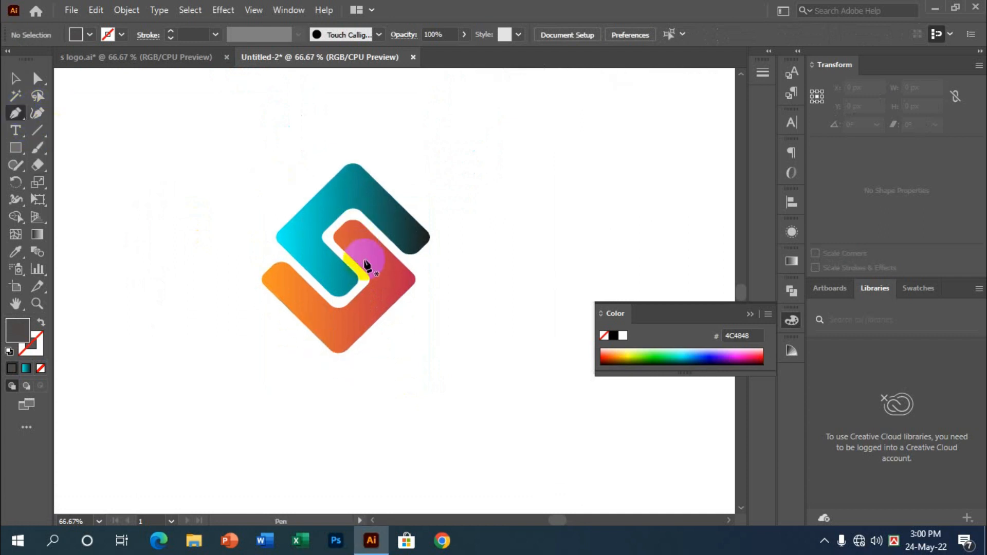
pyautogui.scroll(2, 363, 313)
pyautogui.moveTo(285, 278)
pyautogui.mouseDown()
pyautogui.moveTo(294, 296)
pyautogui.moveTo(289, 283)
pyautogui.mouseUp()
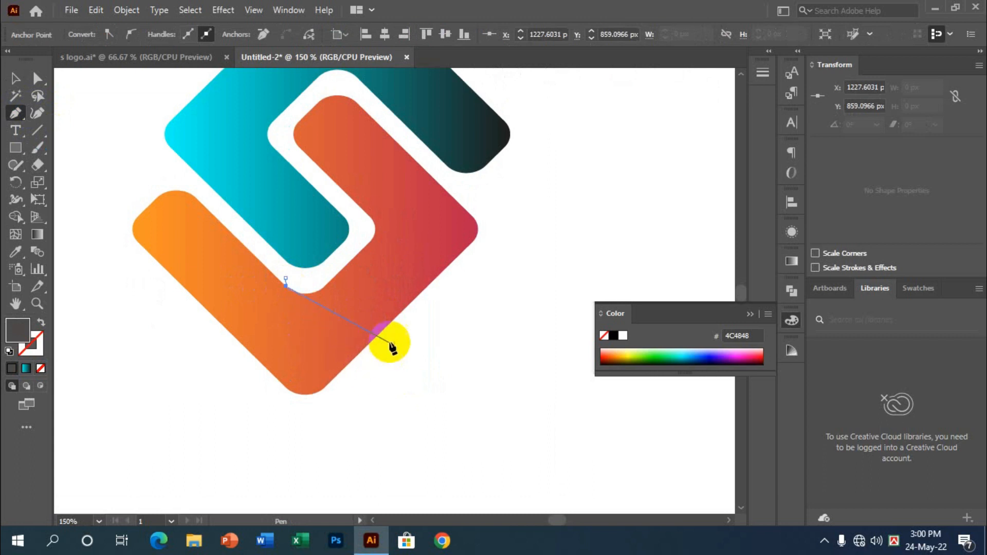
pyautogui.moveTo(472, 242); pyautogui.dragTo(571, 149)
pyautogui.moveTo(615, 97); pyautogui.dragTo(603, 114)
pyautogui.click(472, 242)
pyautogui.moveTo(507, 253); pyautogui.dragTo(63, 268)
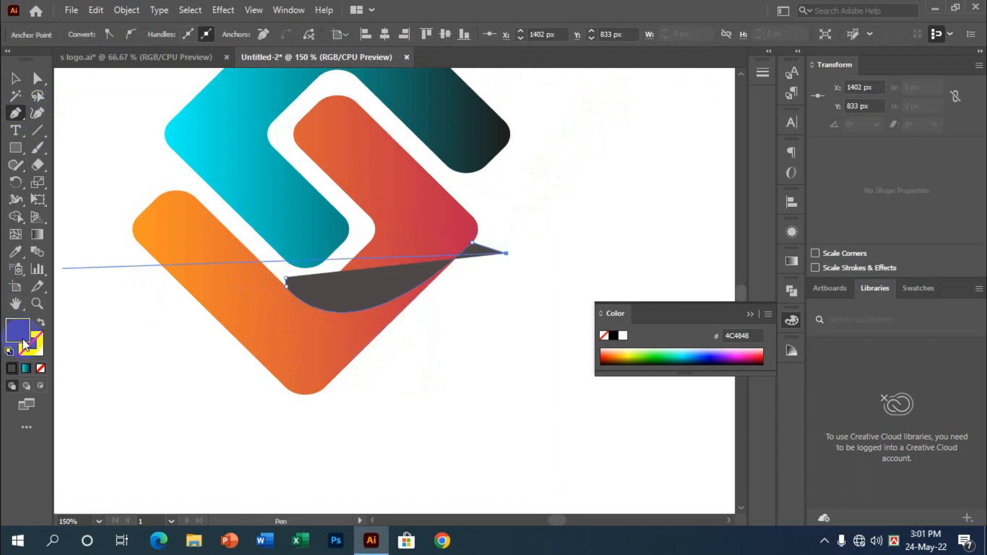
# Remove the fill from the curved path and deselect it.
pyautogui.click(41, 368)
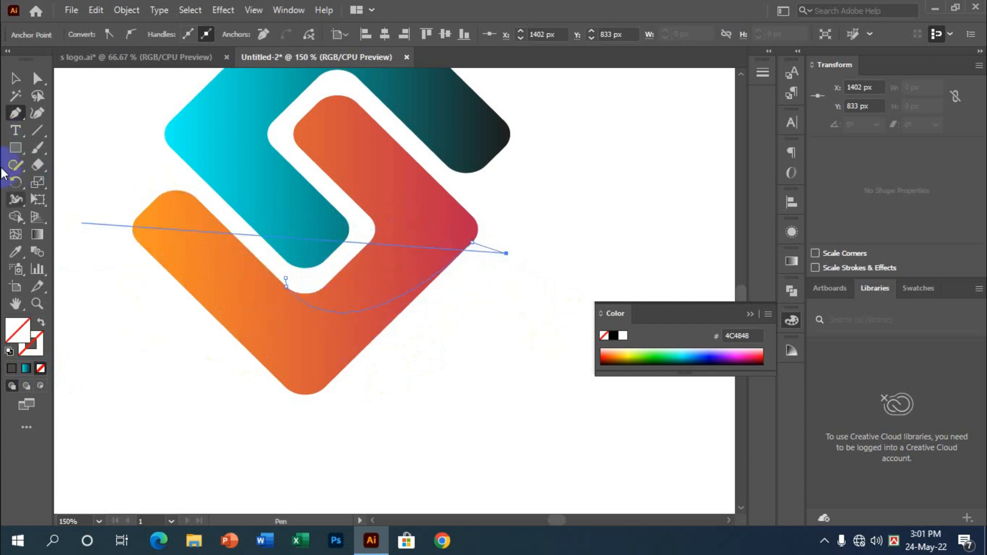
pyautogui.click(14, 80)
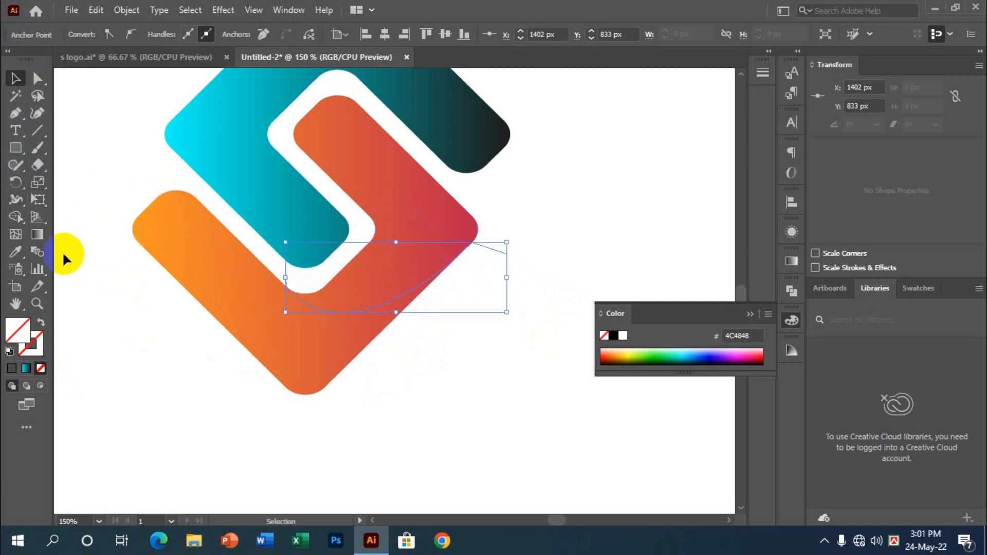
pyautogui.click(95, 308)
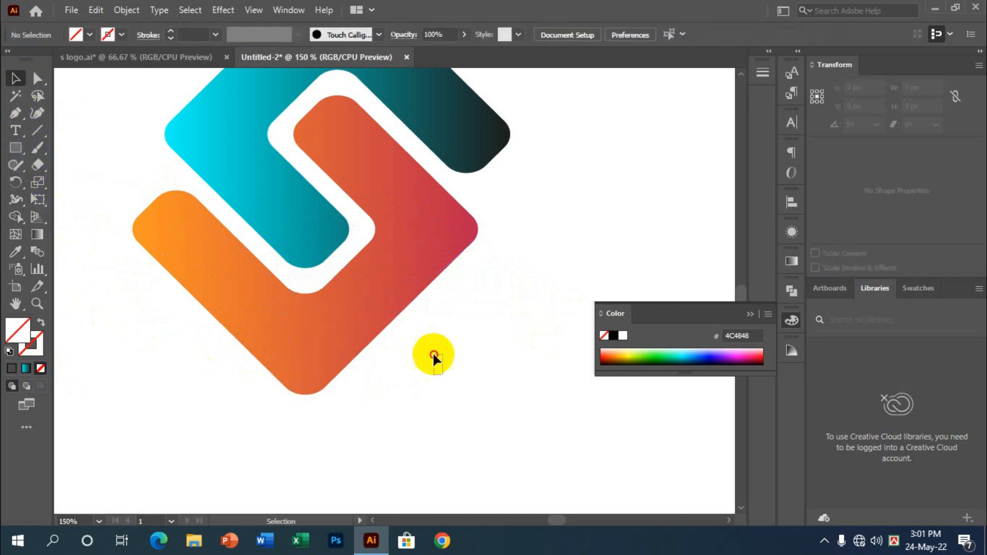
# Divide the orange half along the curved path with Pathfinder and ungroup the resulting pieces.
pyautogui.moveTo(352, 229); pyautogui.dragTo(353, 229)
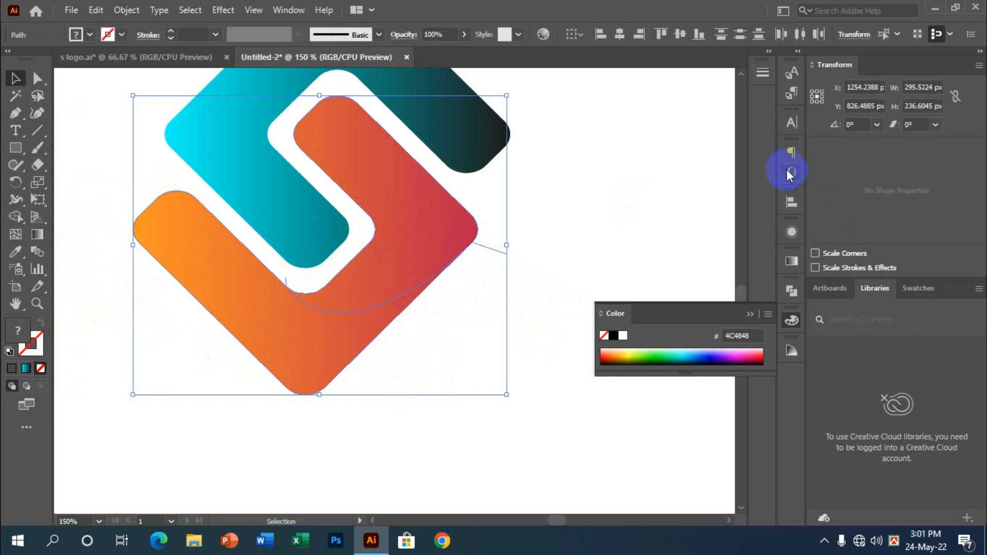
pyautogui.click(792, 291)
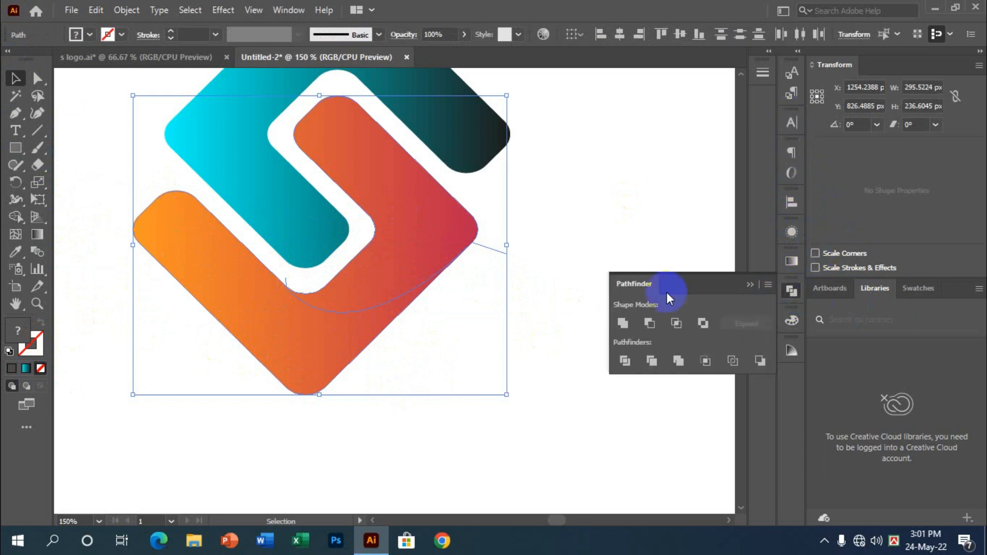
pyautogui.click(626, 361)
pyautogui.rightClick(340, 268)
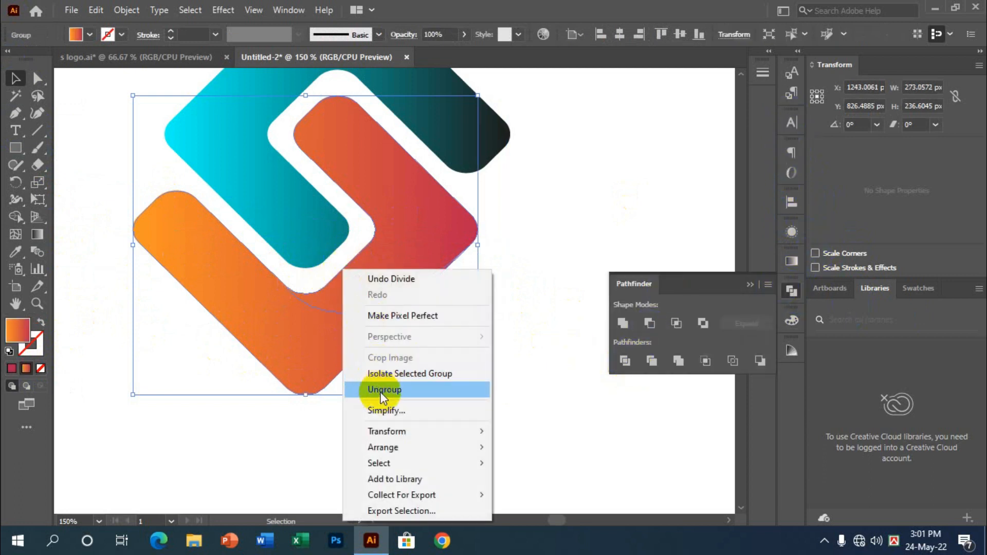
pyautogui.click(383, 391)
pyautogui.click(409, 427)
# Duplicate both pieces of the divided orange half to the empty area below and to the right of the S mark.
pyautogui.click(425, 238)
pyautogui.click(350, 337)
pyautogui.click(416, 301)
pyautogui.click(454, 374)
pyautogui.scroll(-1, 443, 369)
pyautogui.scroll(-1, 442, 370)
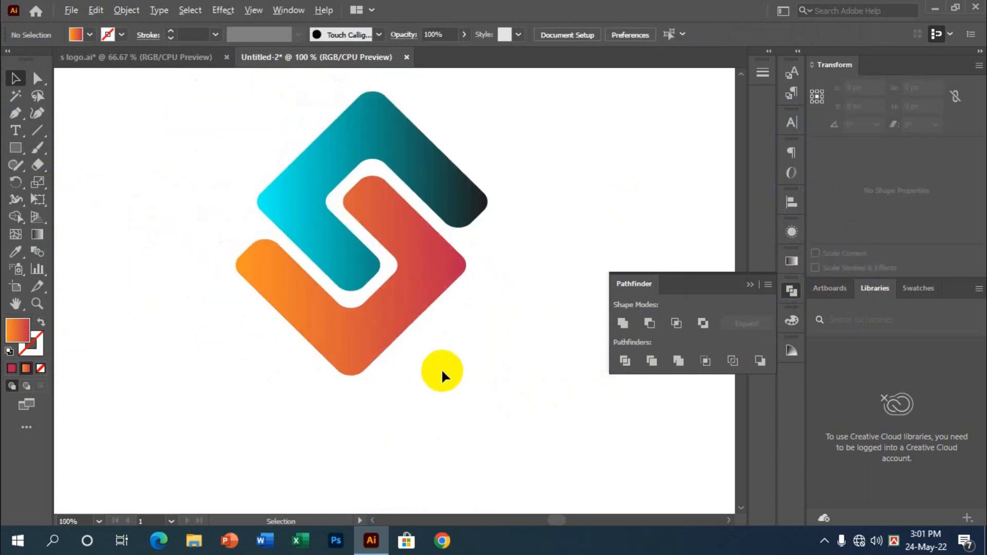
pyautogui.scroll(-1, 446, 359)
pyautogui.scroll(2, 444, 334)
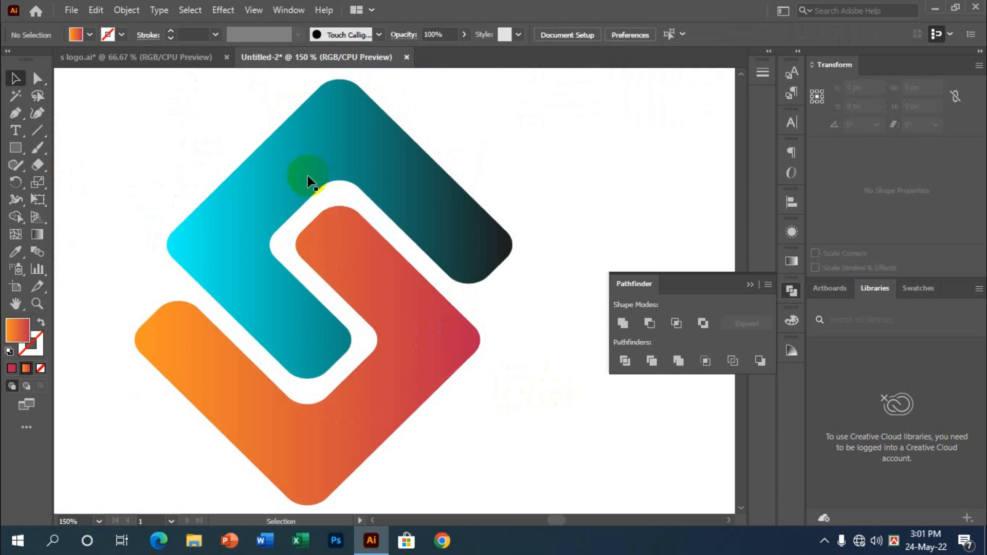
pyautogui.scroll(-1, 346, 220)
pyautogui.moveTo(360, 306); pyautogui.dragTo(482, 403)
pyautogui.scroll(-1, 397, 321)
pyautogui.scroll(1, 558, 384)
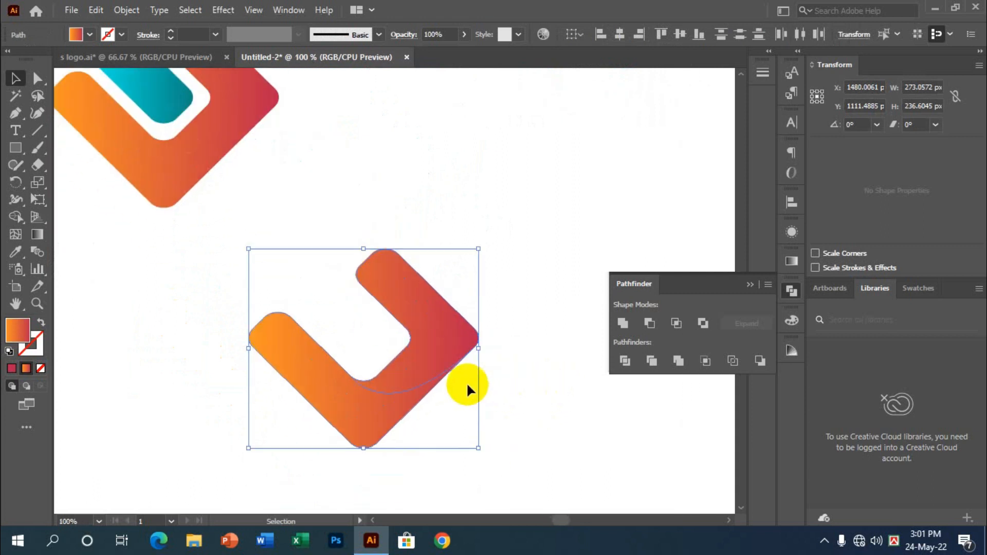
# Fill the outer piece of the duplicated half with the teal gradient sampled from the lower band of the SYMBALLESTIC logo.
pyautogui.scroll(-1, 494, 383)
pyautogui.click(534, 384)
pyautogui.scroll(-2, 452, 365)
pyautogui.click(449, 366)
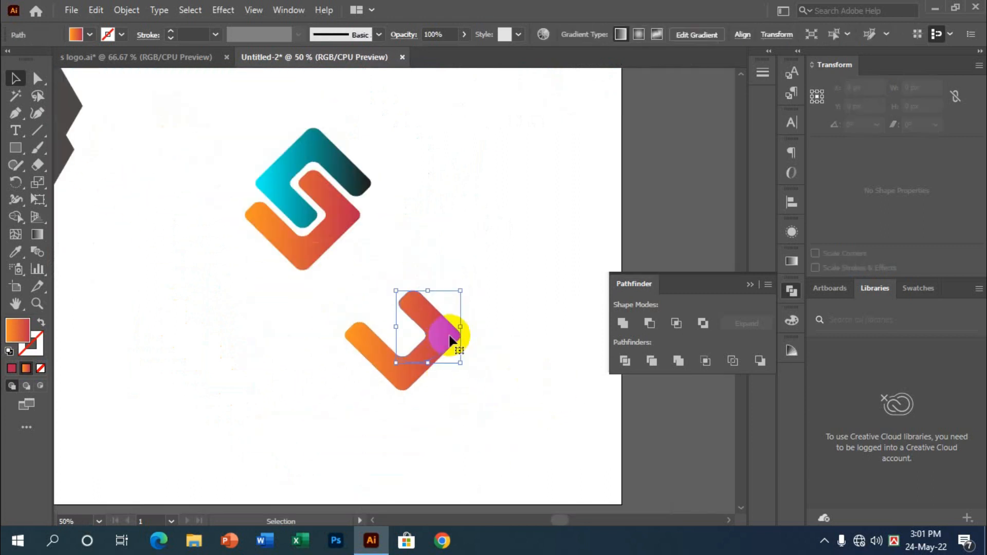
pyautogui.scroll(-2, 488, 376)
pyautogui.scroll(1, 509, 370)
pyautogui.scroll(1, 520, 361)
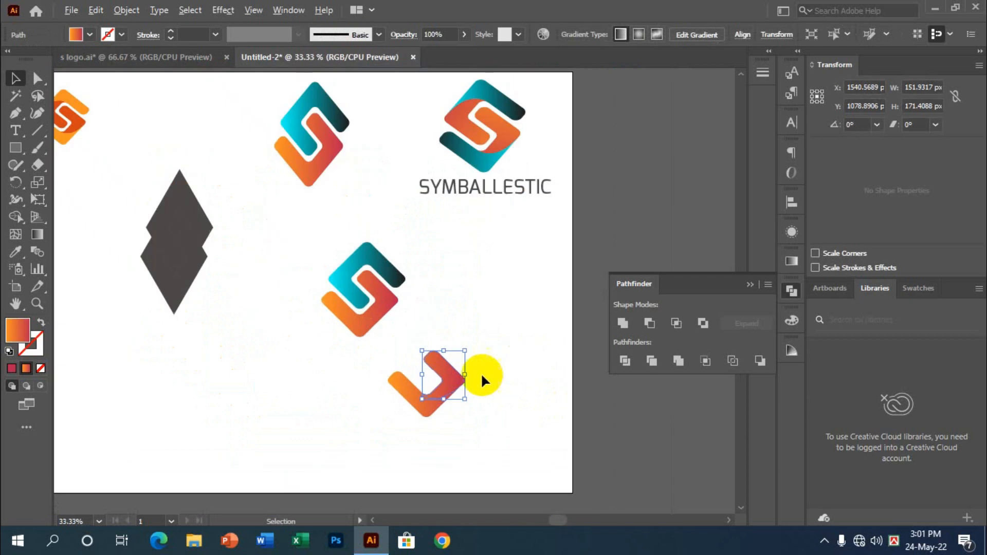
pyautogui.click(396, 381)
pyautogui.click(15, 251)
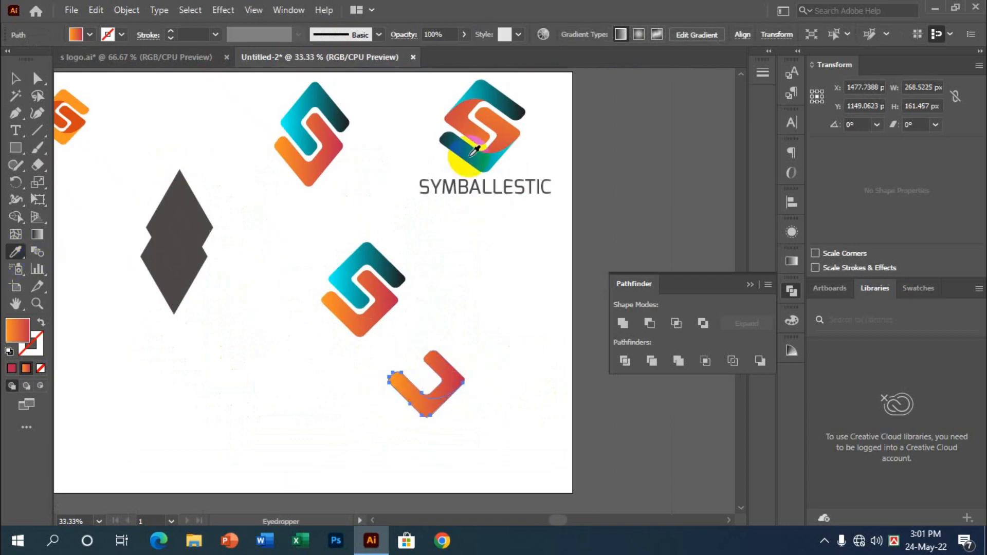
pyautogui.click(476, 147)
pyautogui.click(16, 79)
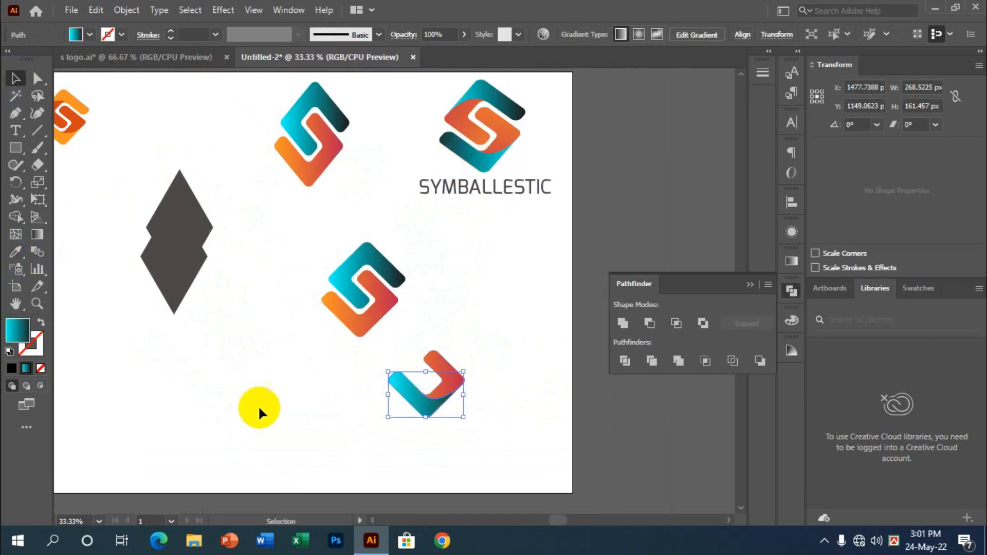
# Fill the inner piece of the duplicated half with the orange-to-red gradient sampled from the SYMBALLESTIC logo and deselect it.
pyautogui.click(258, 406)
pyautogui.click(436, 376)
pyautogui.press('i')
pyautogui.click(331, 331)
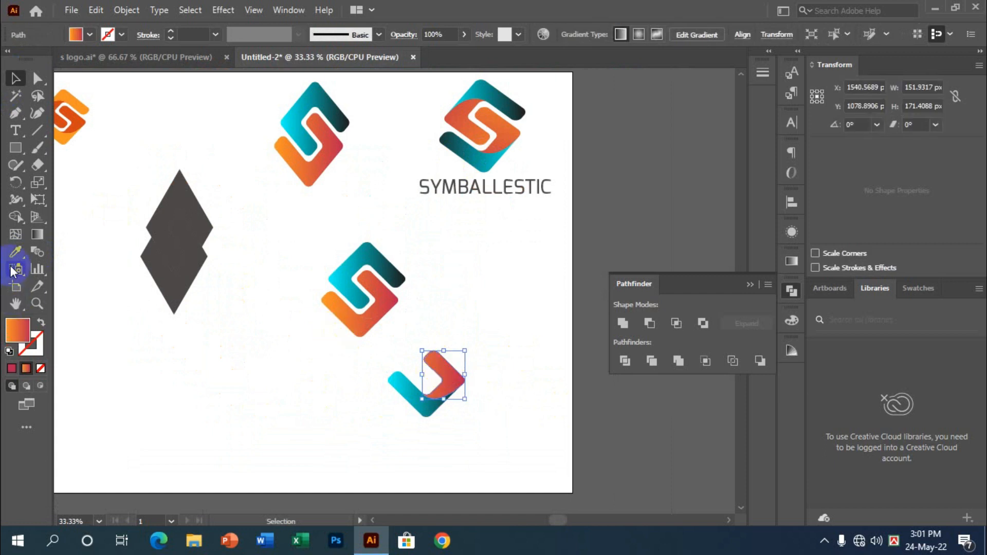
pyautogui.click(16, 252)
pyautogui.click(504, 131)
pyautogui.click(20, 75)
pyautogui.click(474, 264)
# Group the teal and orange pieces of the duplicated half.
pyautogui.scroll(-2, 518, 324)
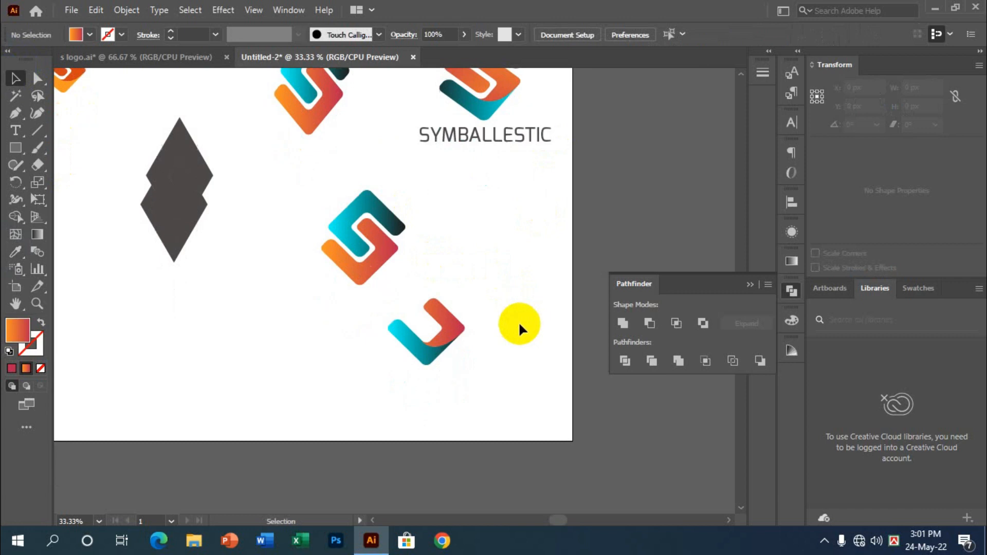
pyautogui.scroll(2, 518, 322)
pyautogui.moveTo(484, 380); pyautogui.dragTo(276, 282)
pyautogui.press('a')
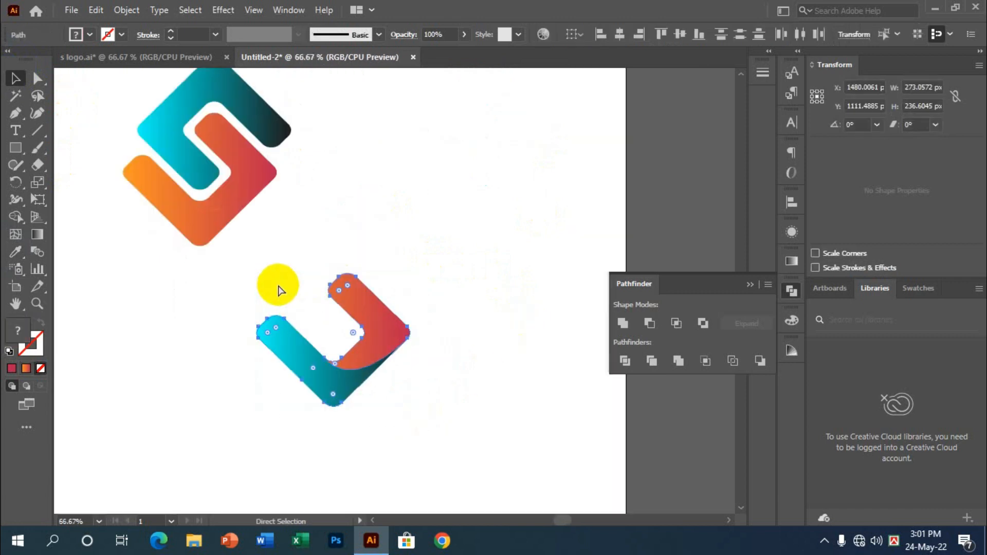
pyautogui.hotkey('ctrl', 'g')
pyautogui.press('v')
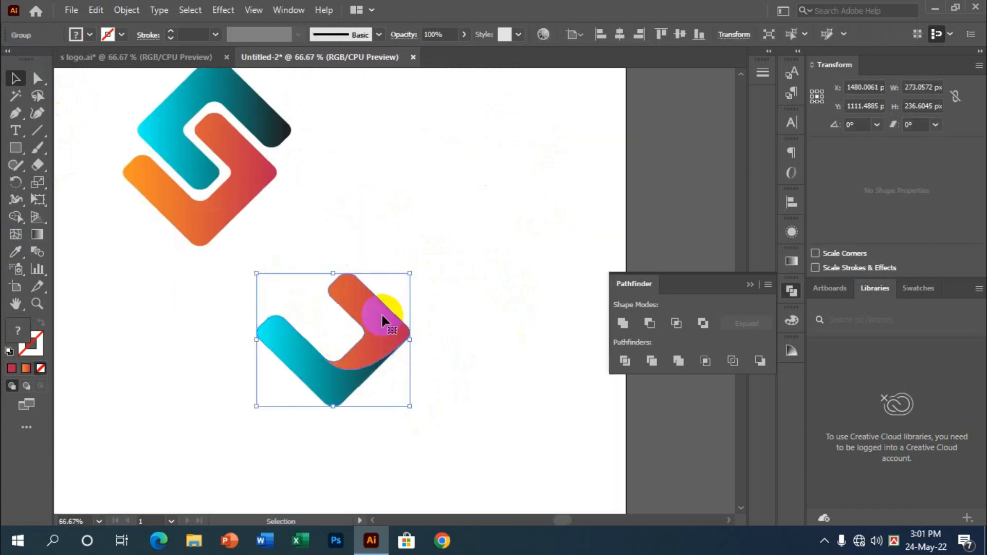
# Create a copy of the grouped half reflected across the vertical axis.
pyautogui.rightClick(381, 313)
pyautogui.moveTo(434, 224)
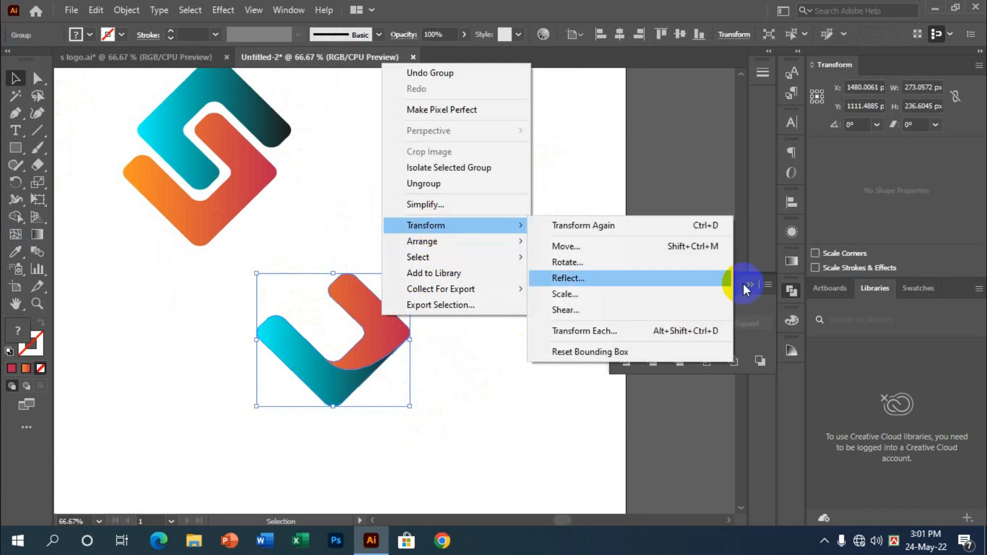
pyautogui.click(579, 279)
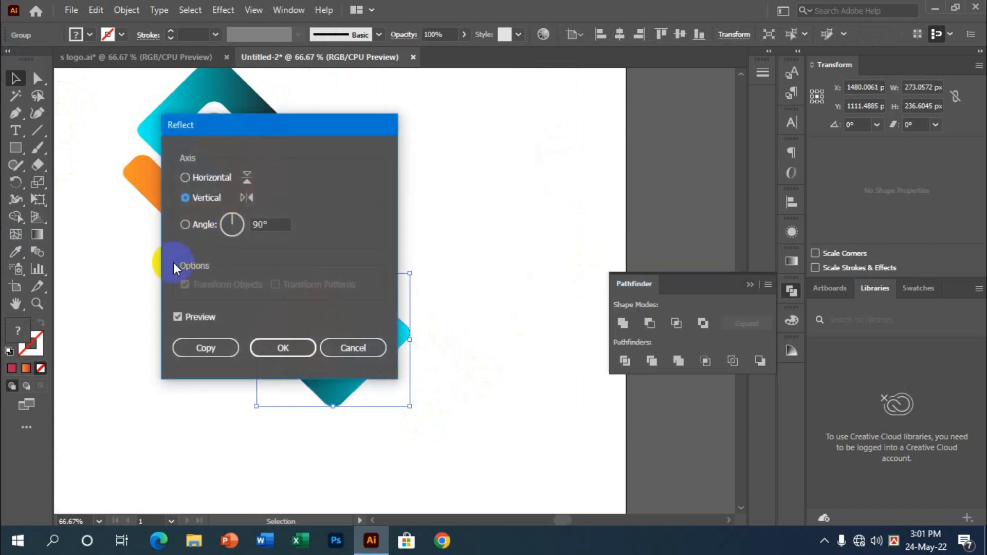
pyautogui.click(204, 348)
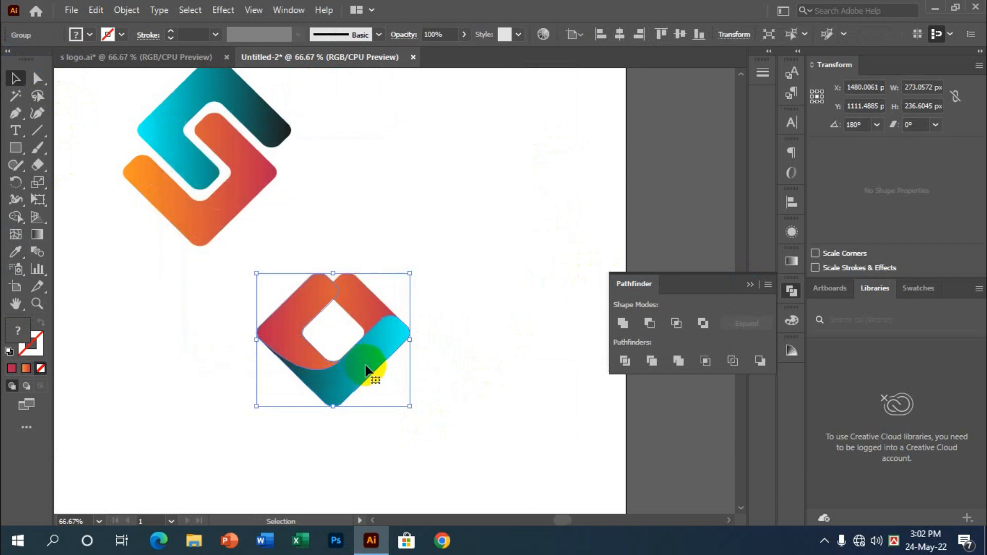
# Move the reflected copy up and to the left of the original grouped half.
pyautogui.moveTo(366, 367); pyautogui.dragTo(415, 376)
pyautogui.click(421, 405)
pyautogui.moveTo(486, 432); pyautogui.dragTo(332, 312)
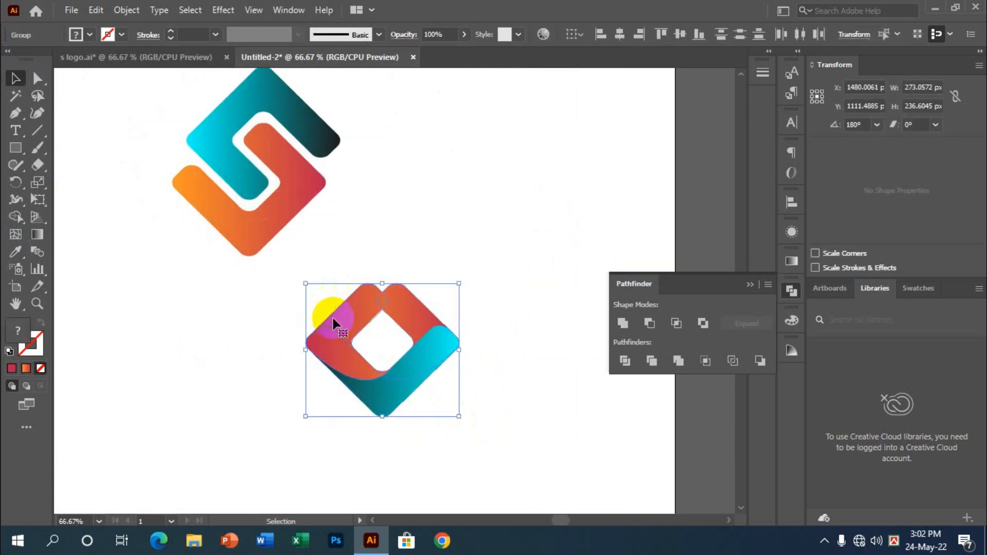
pyautogui.click(308, 327)
pyautogui.click(318, 343)
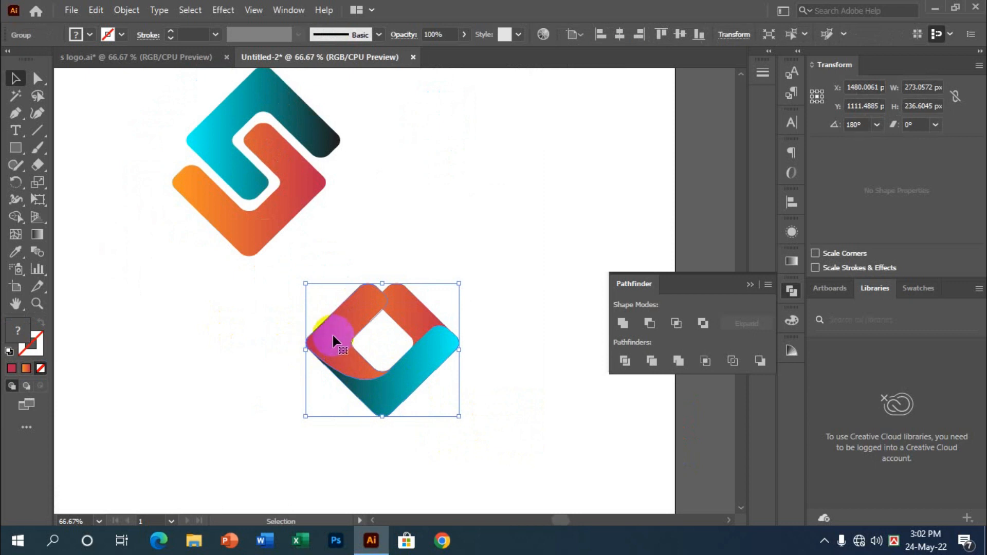
pyautogui.moveTo(344, 344); pyautogui.dragTo(315, 276)
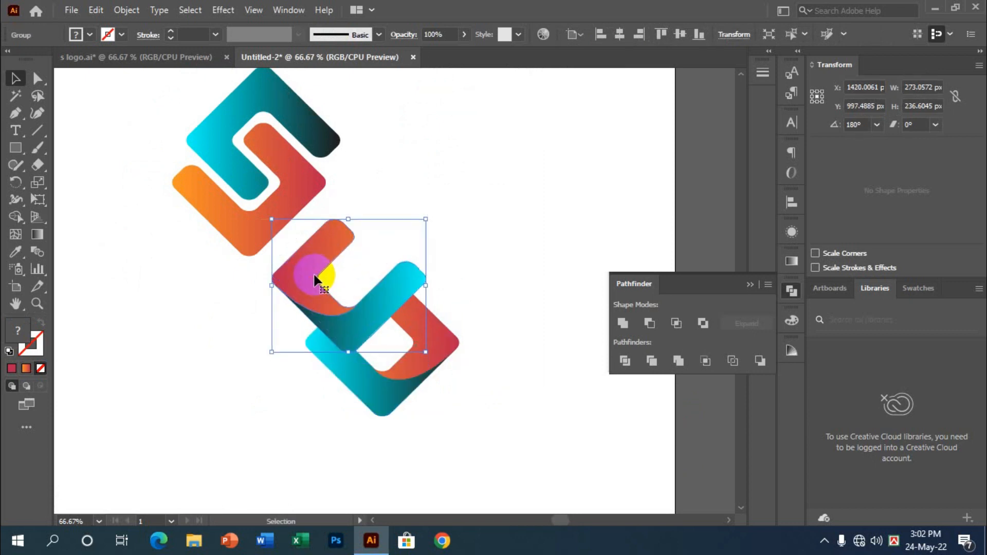
# Reflect the copy across the horizontal axis and move it above the original half so the two interlock as an S.
pyautogui.rightClick(315, 275)
pyautogui.moveTo(400, 187)
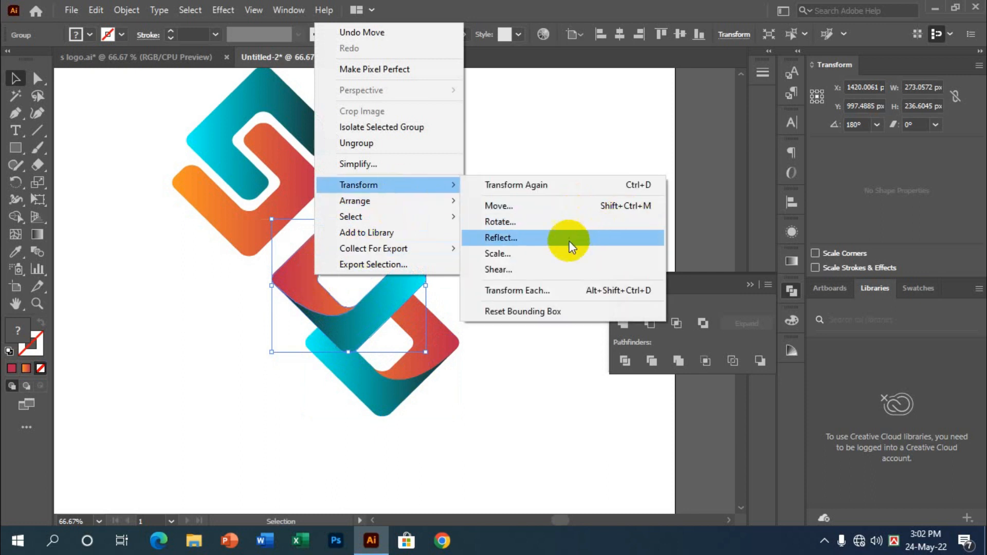
pyautogui.click(536, 237)
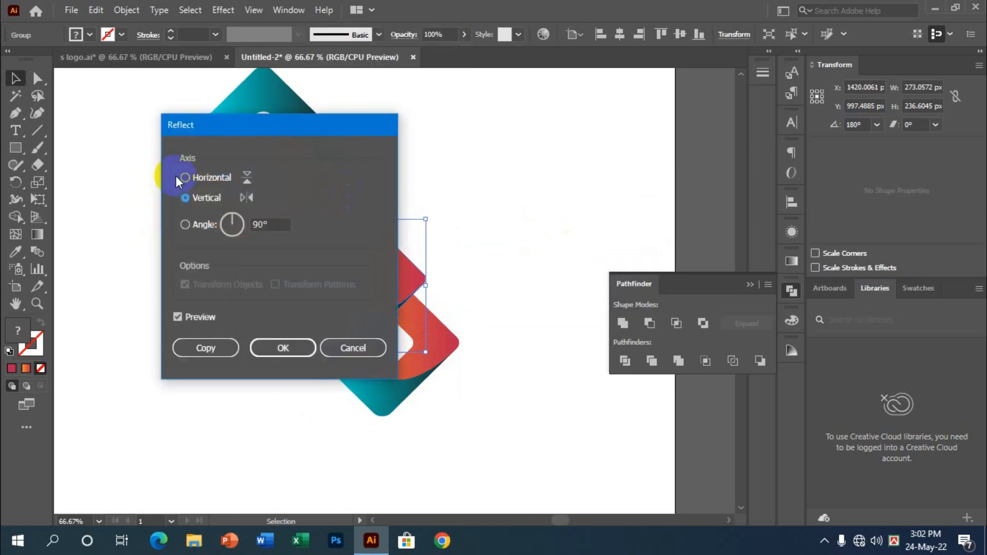
pyautogui.click(178, 178)
pyautogui.click(271, 347)
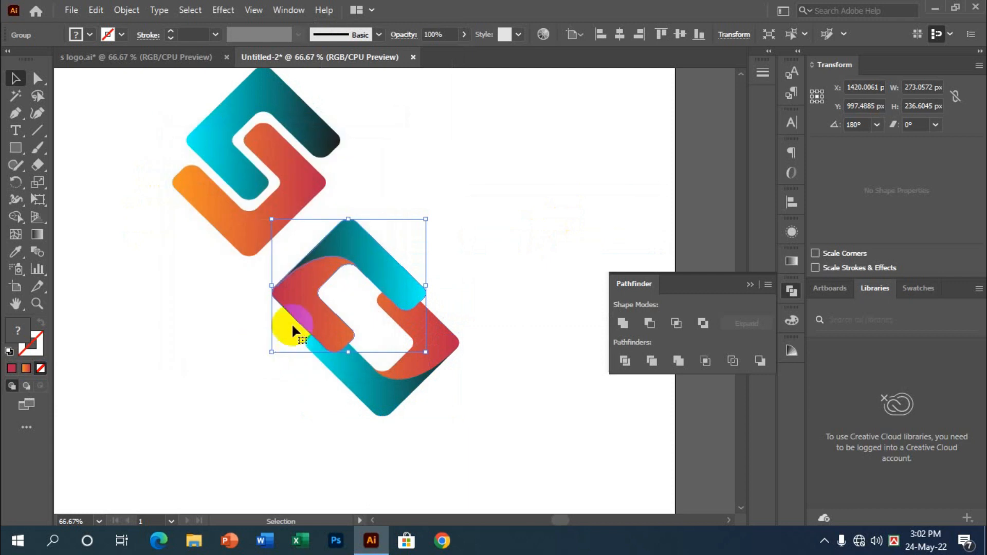
pyautogui.moveTo(378, 267); pyautogui.dragTo(403, 251)
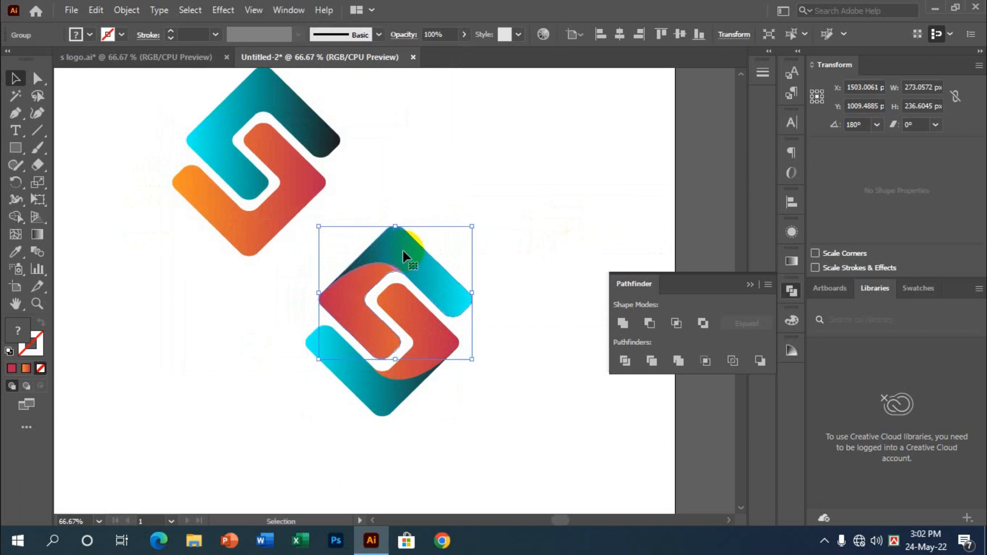
pyautogui.moveTo(515, 441); pyautogui.dragTo(329, 237)
pyautogui.press('a')
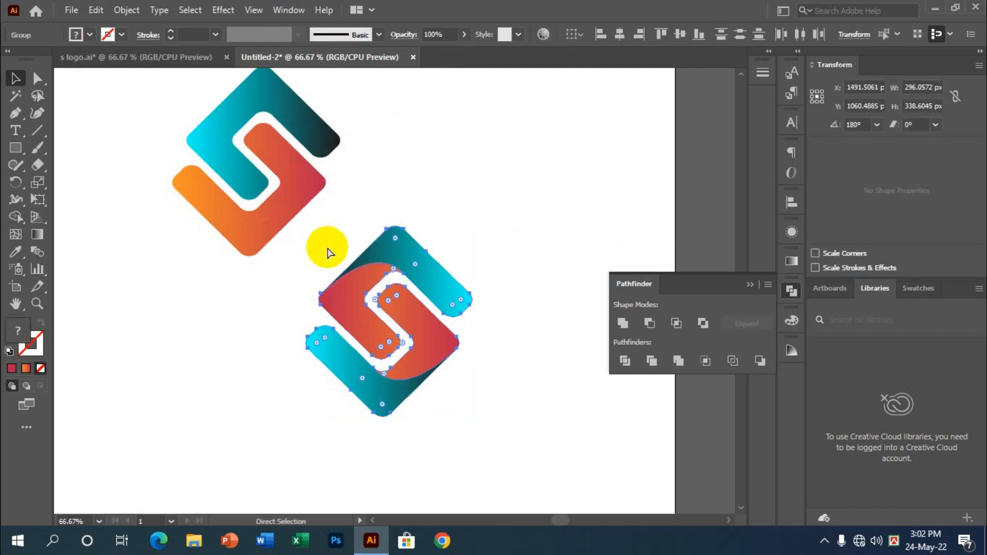
pyautogui.press('v')
pyautogui.click(511, 360)
pyautogui.scroll(-3, 465, 357)
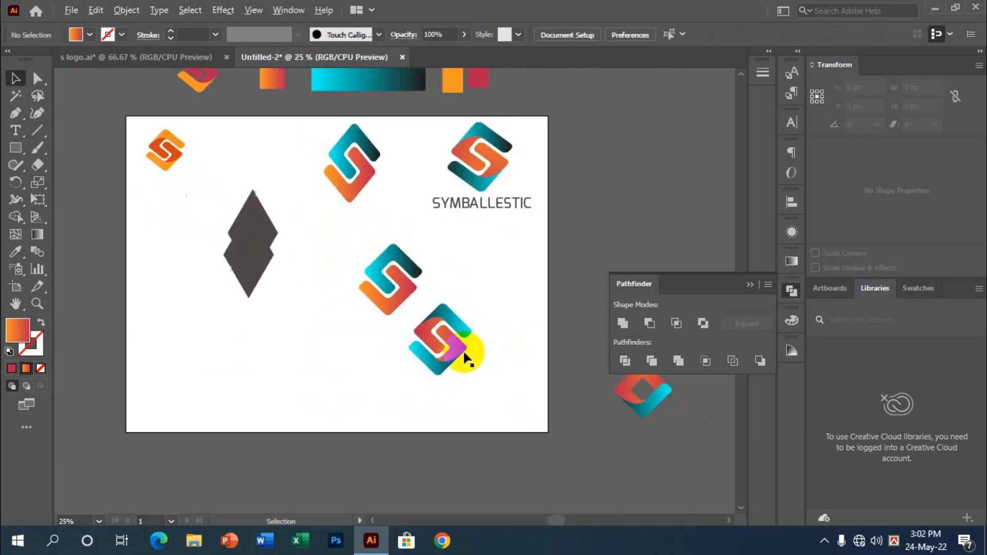
# Move the plain teal-and-orange S below the dark double diamond, and rotate the newly assembled S slightly counterclockwise, shifting it up and left.
pyautogui.moveTo(454, 300); pyautogui.dragTo(290, 316)
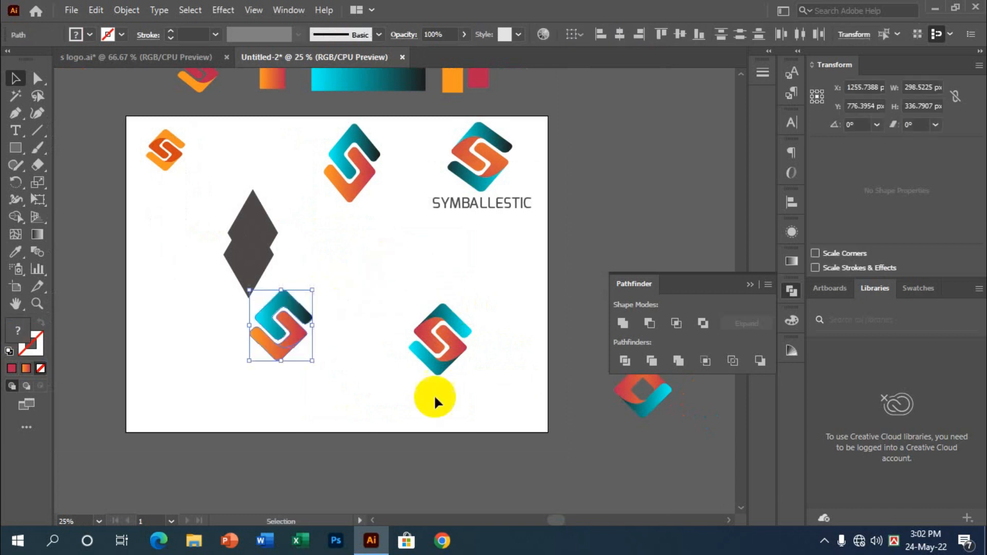
pyautogui.click(463, 341)
pyautogui.moveTo(474, 341); pyautogui.dragTo(466, 277)
pyautogui.click(482, 341)
pyautogui.click(433, 344)
pyautogui.click(482, 315)
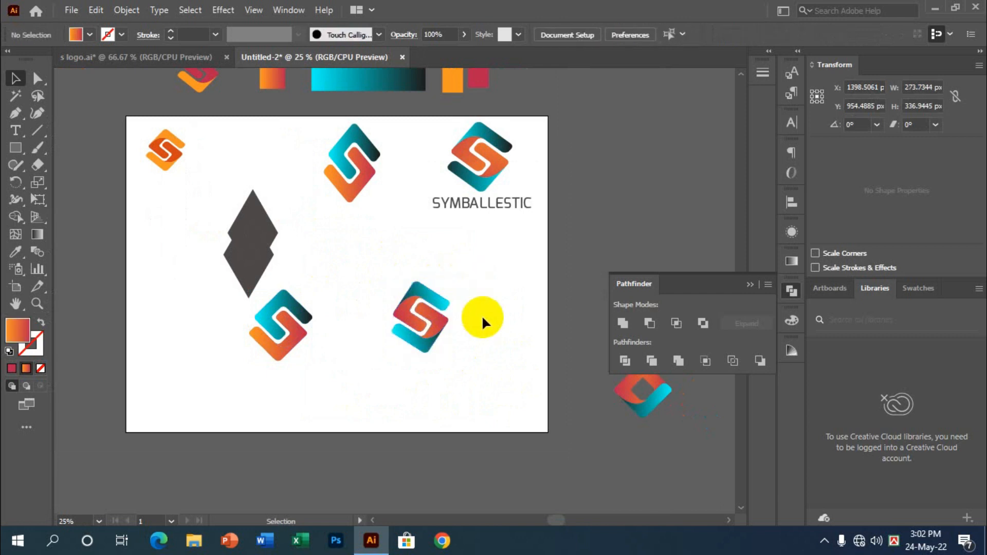
pyautogui.scroll(3, 482, 314)
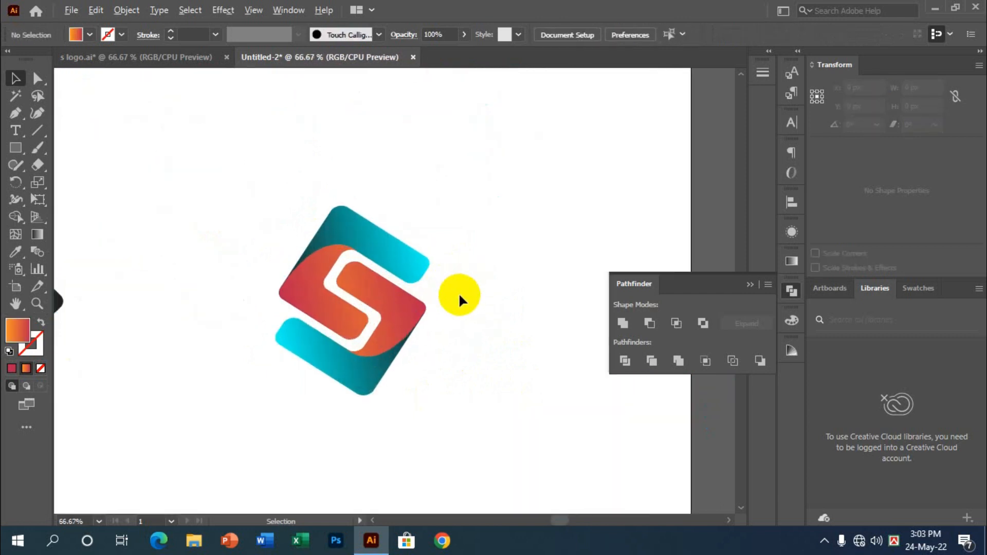
pyautogui.scroll(-3, 459, 296)
# Move the dark double diamond off the artboard to its right, and shift the plain teal-and-orange S aside for more space.
pyautogui.moveTo(233, 202); pyautogui.dragTo(622, 180)
pyautogui.click(352, 355)
pyautogui.moveTo(352, 356); pyautogui.dragTo(218, 269)
# Enlarge the rotated S logo to about twice its size and position it on the artboard below the SYMBALLESTIC reference.
pyautogui.moveTo(476, 369); pyautogui.dragTo(403, 278)
pyautogui.moveTo(448, 333); pyautogui.dragTo(478, 371)
pyautogui.moveTo(442, 308); pyautogui.dragTo(424, 298)
pyautogui.click(505, 342)
pyautogui.scroll(2, 499, 350)
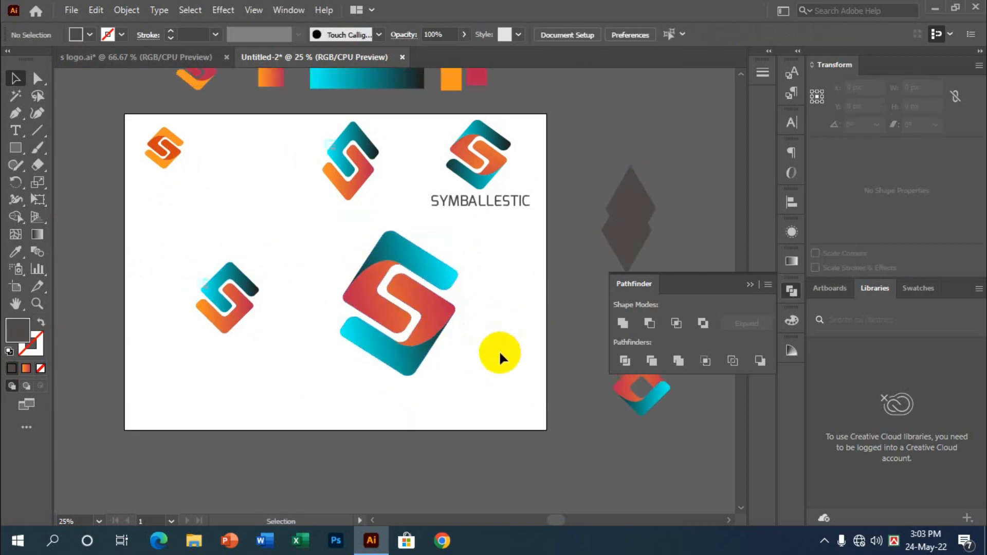
pyautogui.scroll(-3, 323, 307)
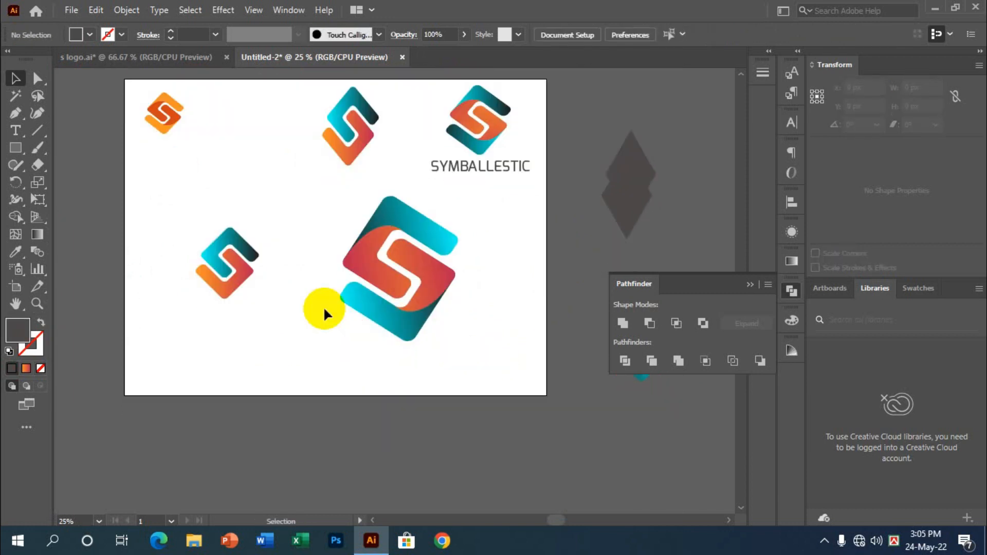